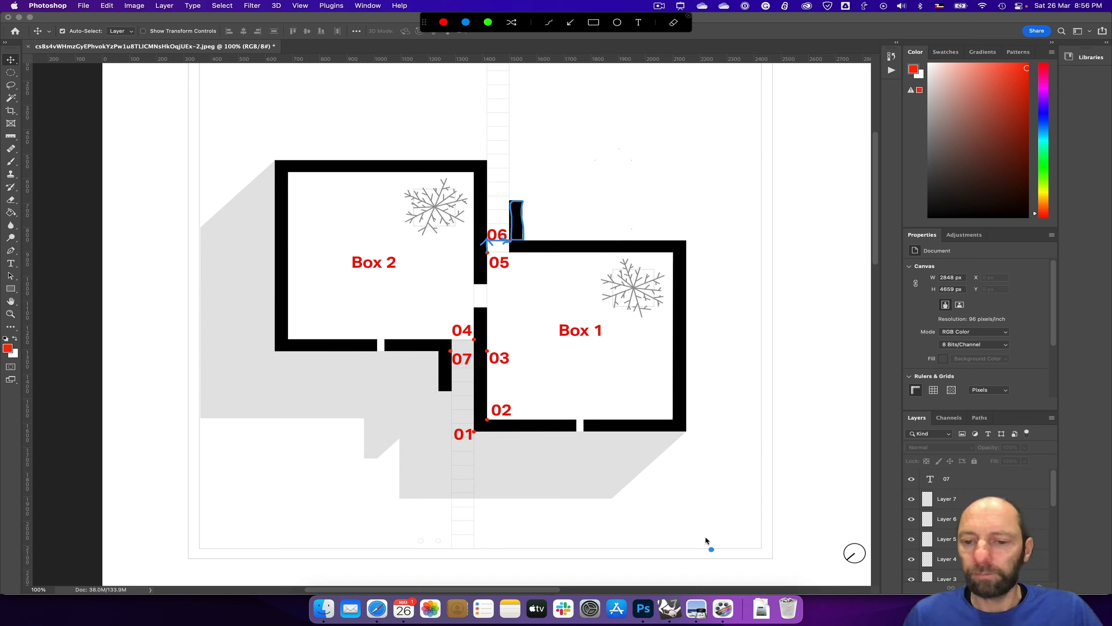
Step: Switch to Rhino with Grasshopper and add a Move component beside the Door 1 group
left_click(671, 610)
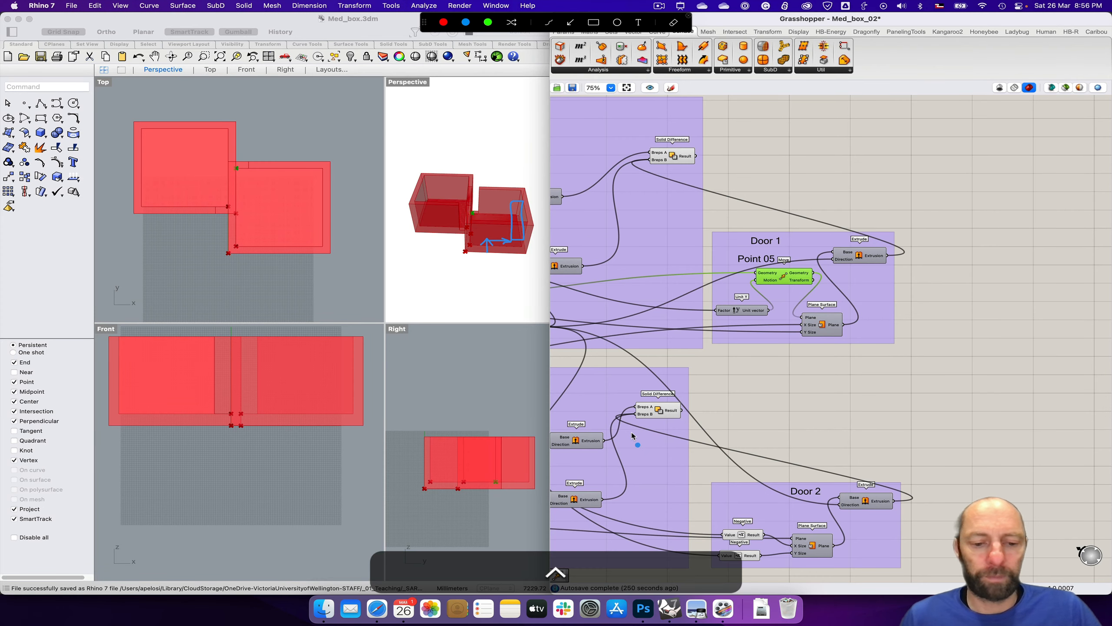
key("ctrl+s")
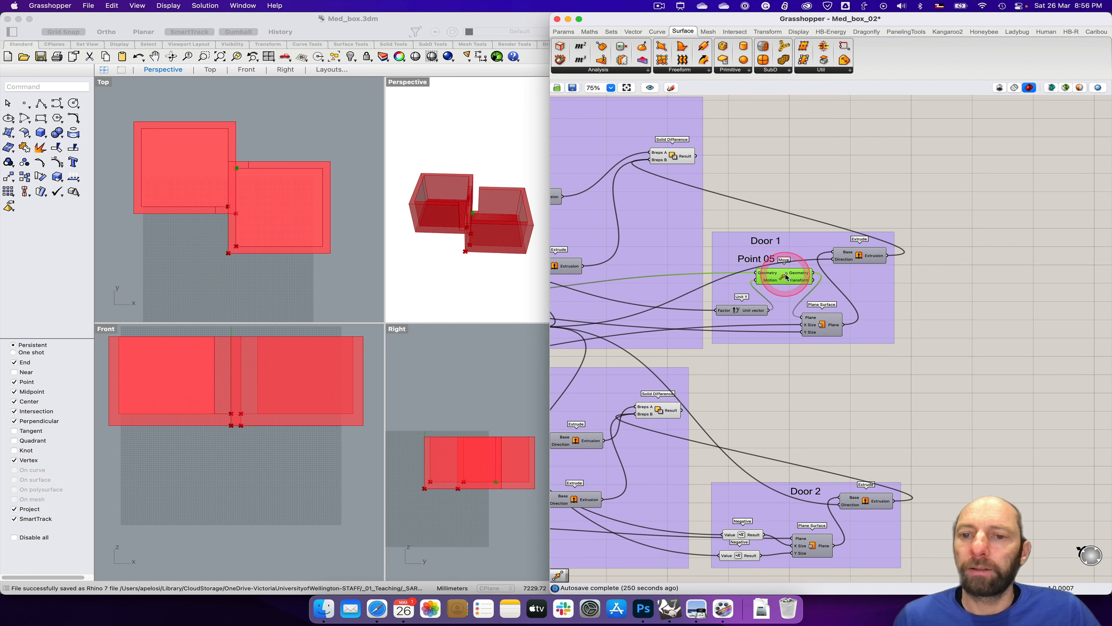
double_click(936, 297)
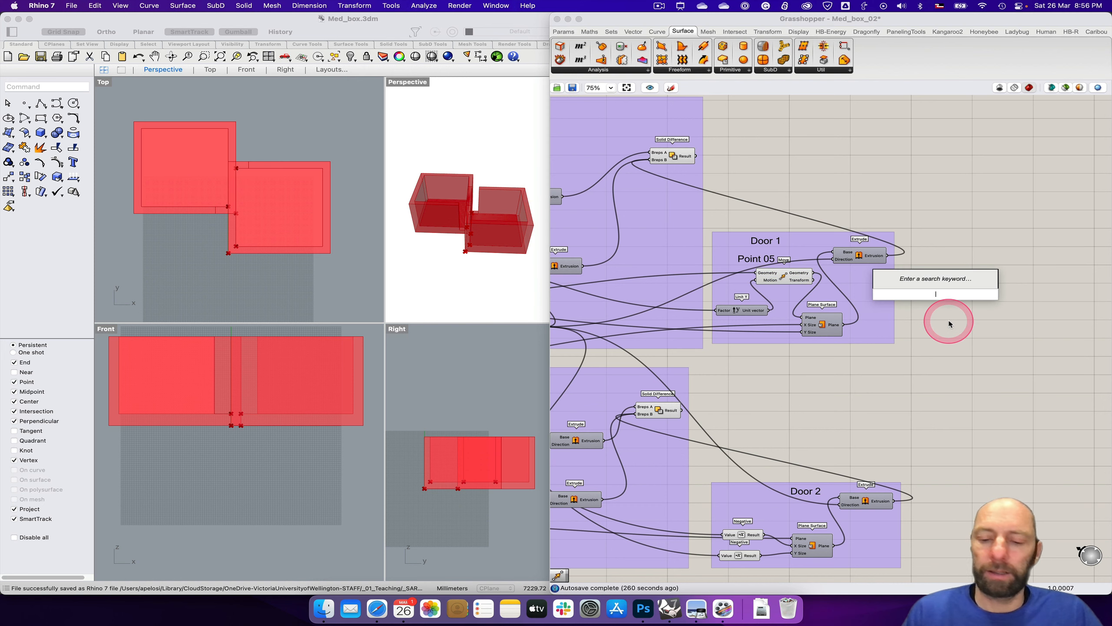
type("move")
key("Return")
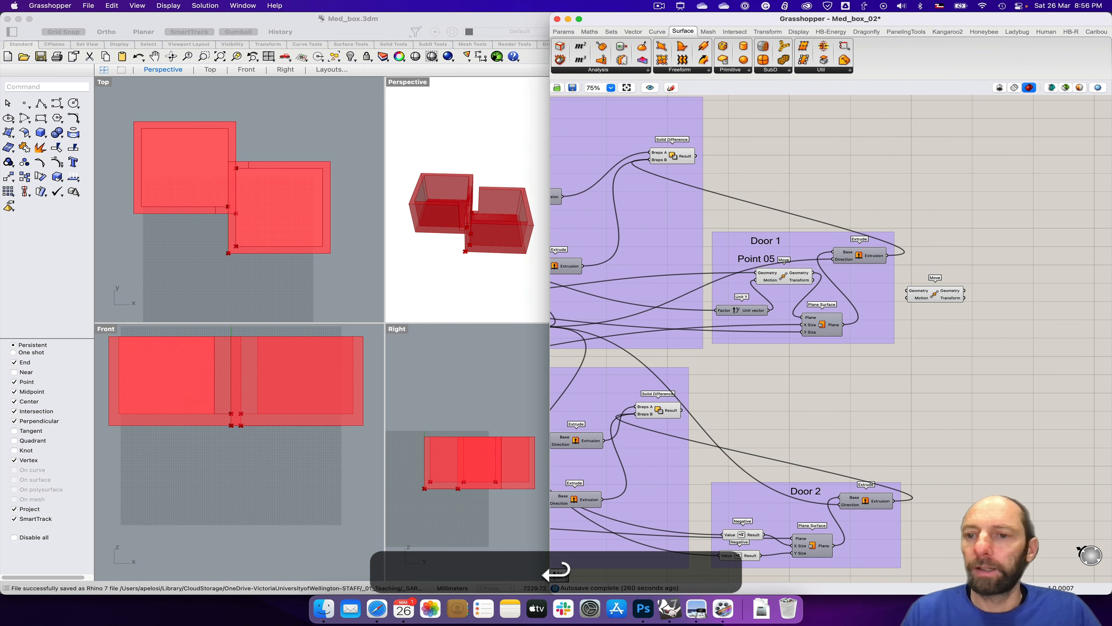
Step: Select the Point 05 Move component in the Door 1 group and maximise Rhino's Top viewport
left_click(780, 282)
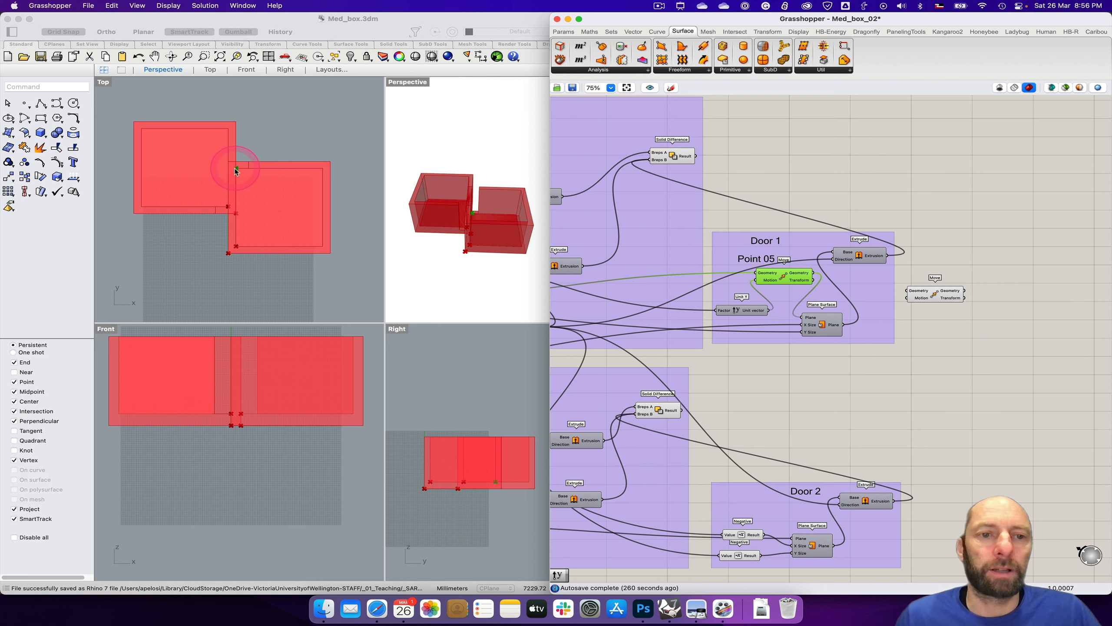
left_click(102, 83)
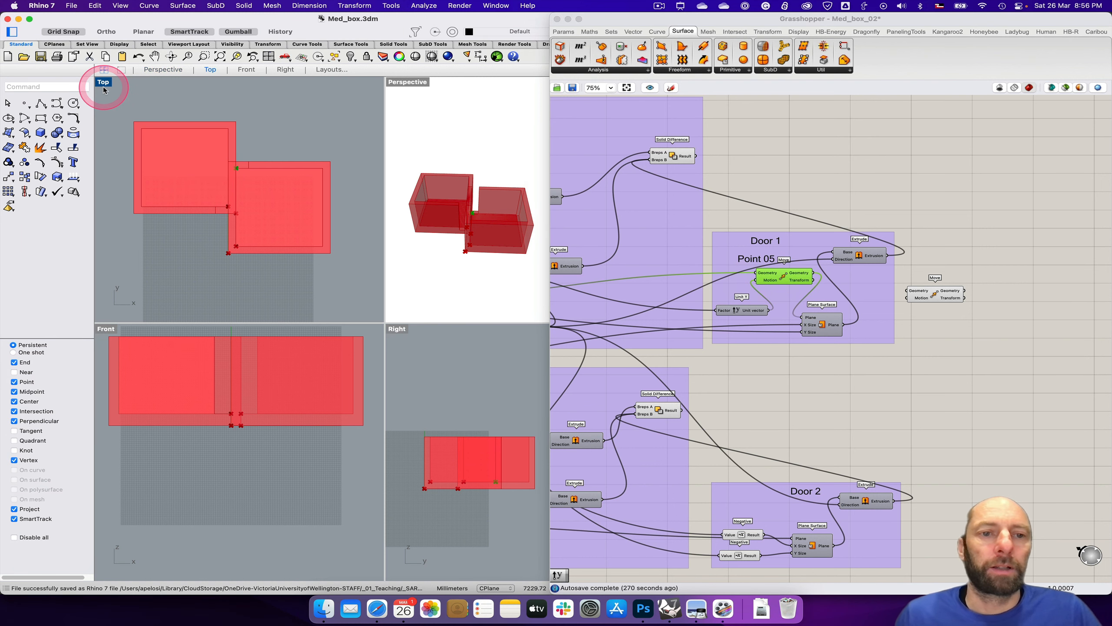
double_click(102, 83)
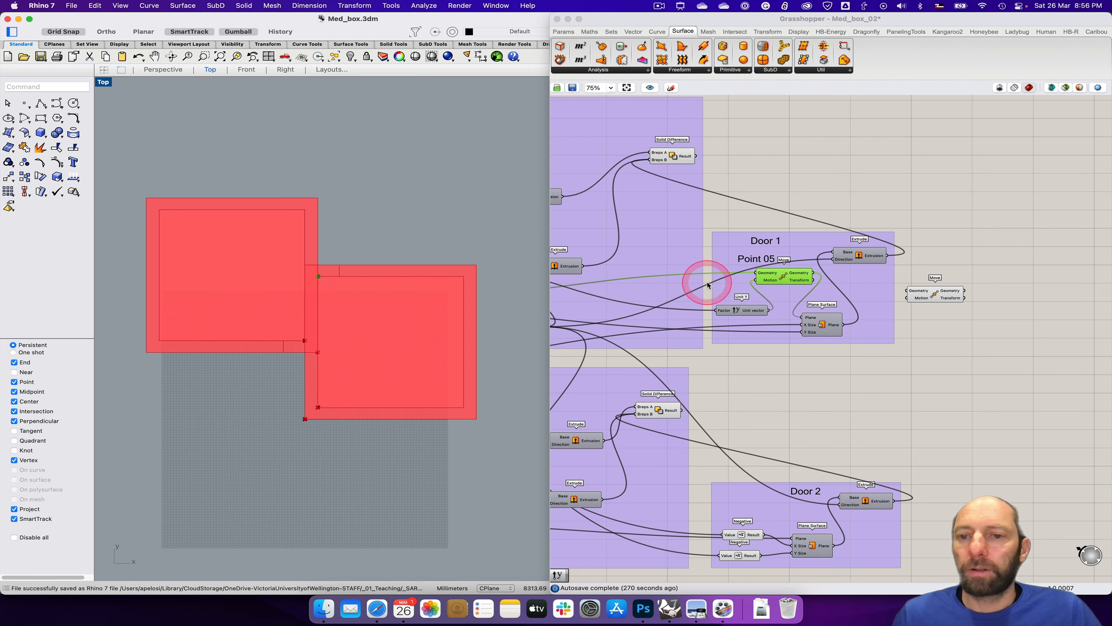
Step: Wire the Point 05 Move's Geometry output into the new Move's Geometry input and place the new component farther from the Door 1 group
left_click_drag(941, 293, 964, 286)
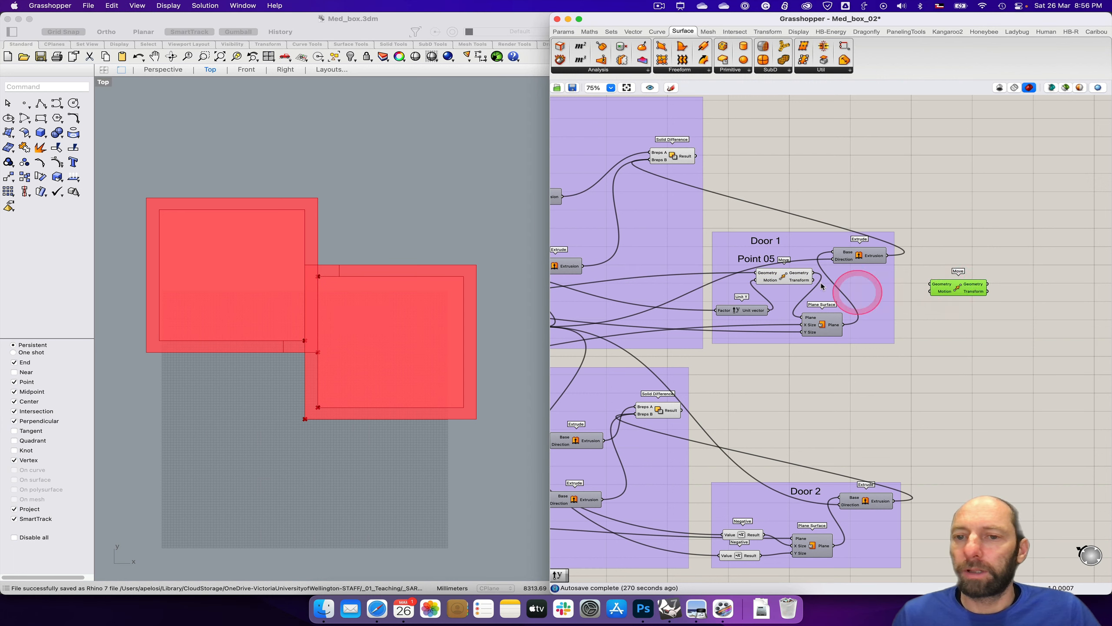
left_click_drag(813, 272, 960, 291)
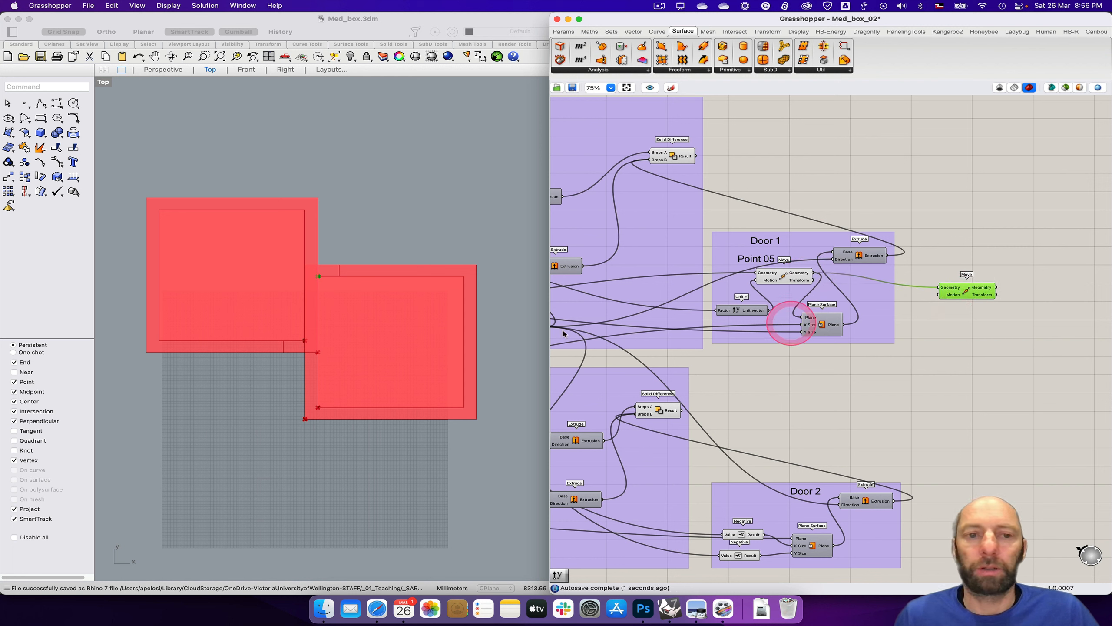
left_click(320, 275)
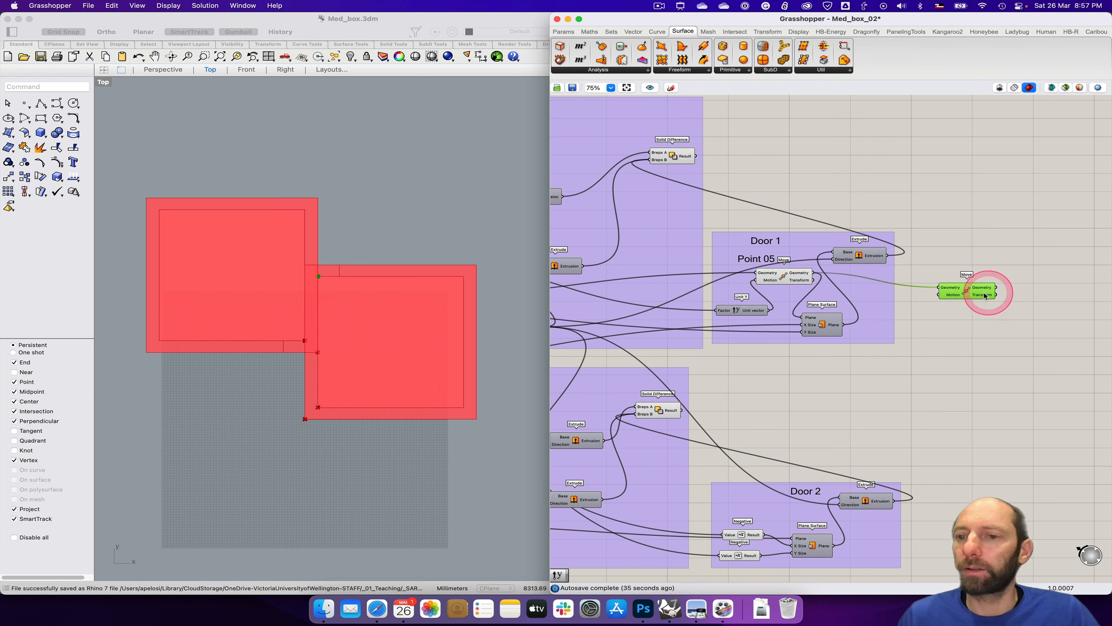
left_click_drag(975, 297, 997, 296)
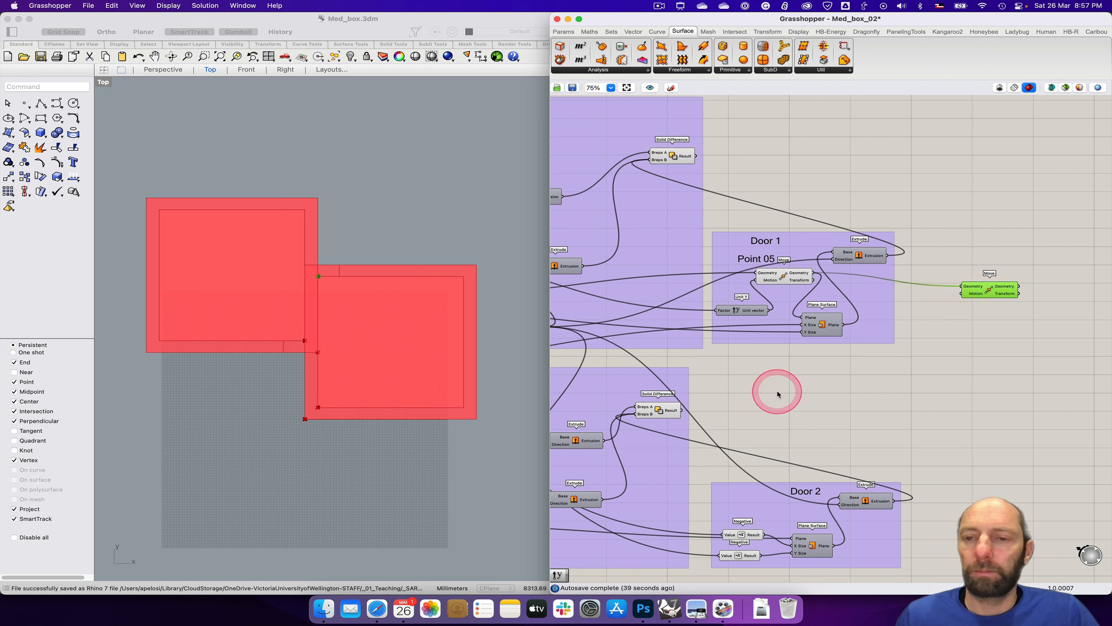
Step: Add a Unit X vector next to the new Move component and wire it into that component's Motion input
double_click(917, 318)
type("x")
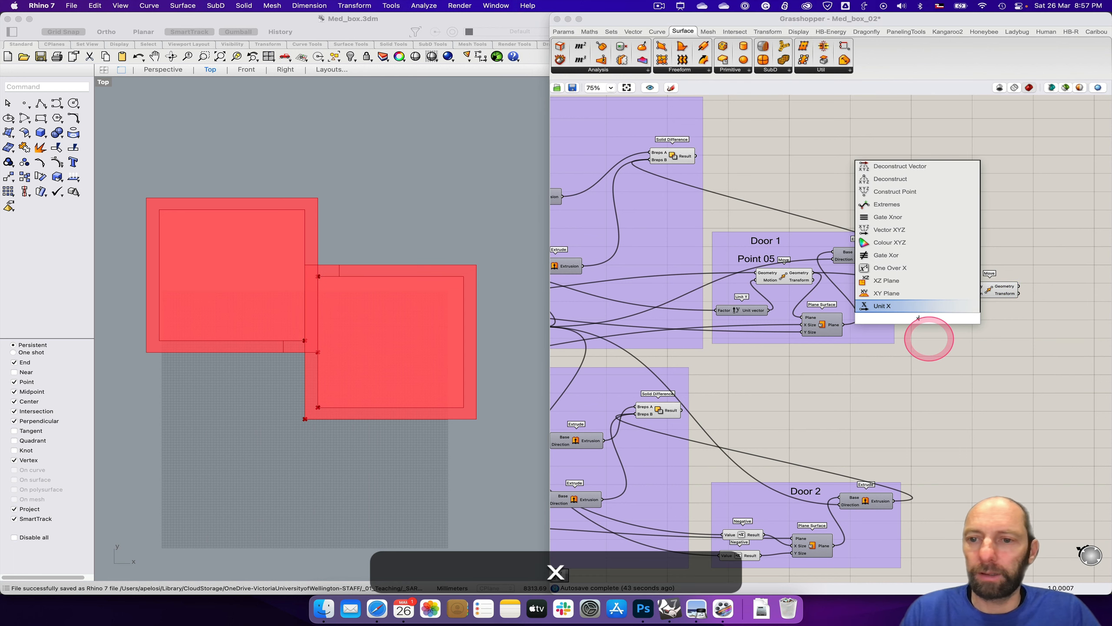
key("Return")
left_click_drag(922, 321, 1002, 287)
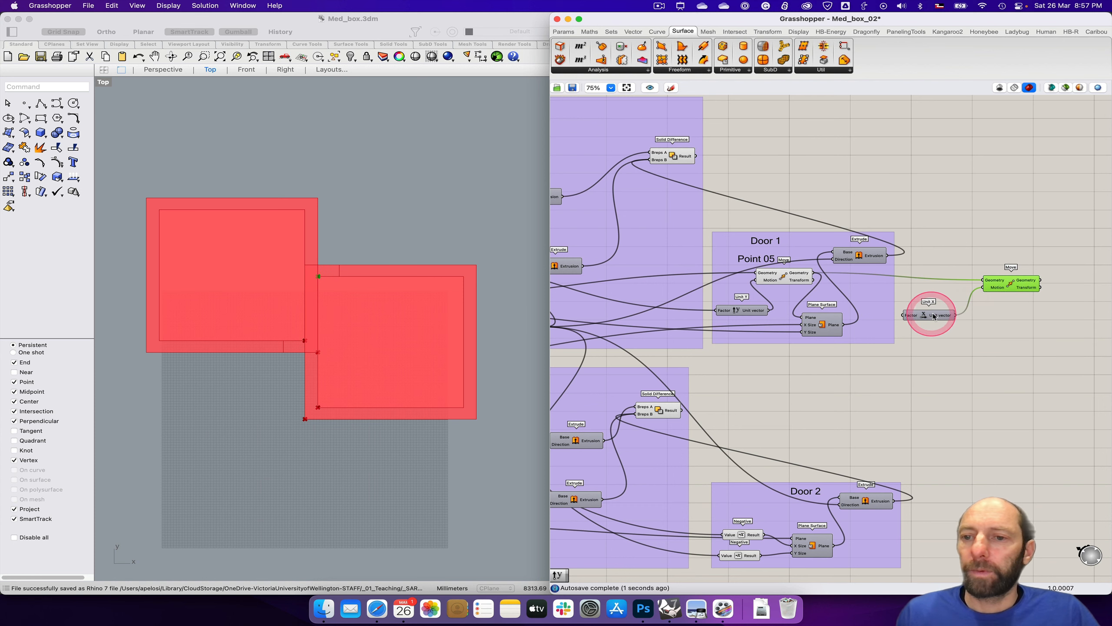
left_click_drag(925, 317, 936, 308)
Step: Connect the Door width slider to the Factor input of the new Unit X vector
right_click_drag(846, 383, 1027, 371)
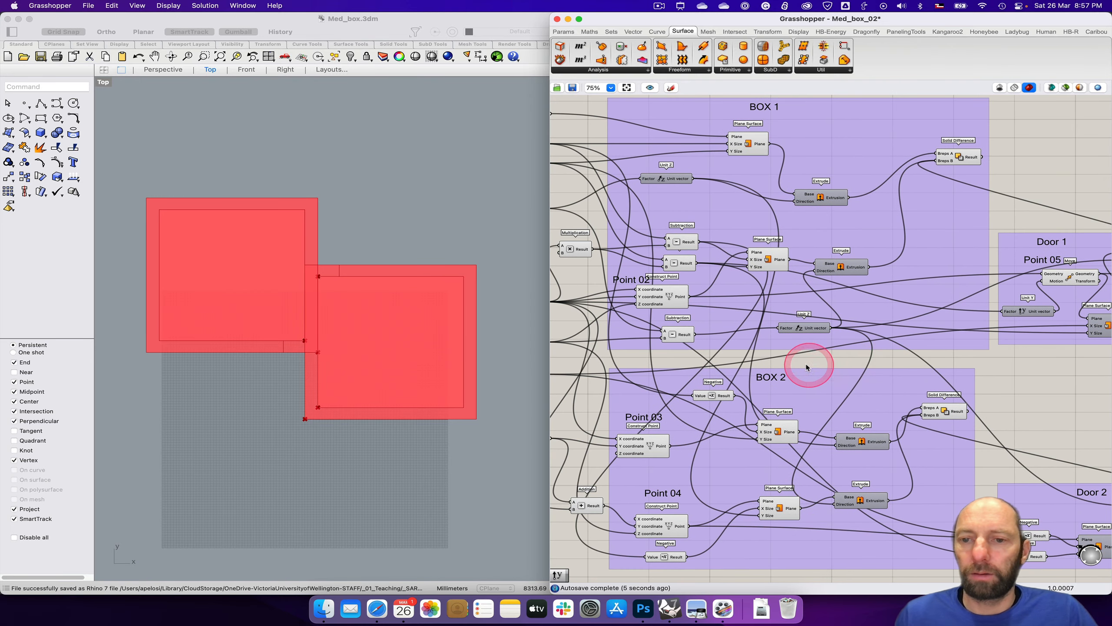
right_click_drag(784, 360, 918, 360)
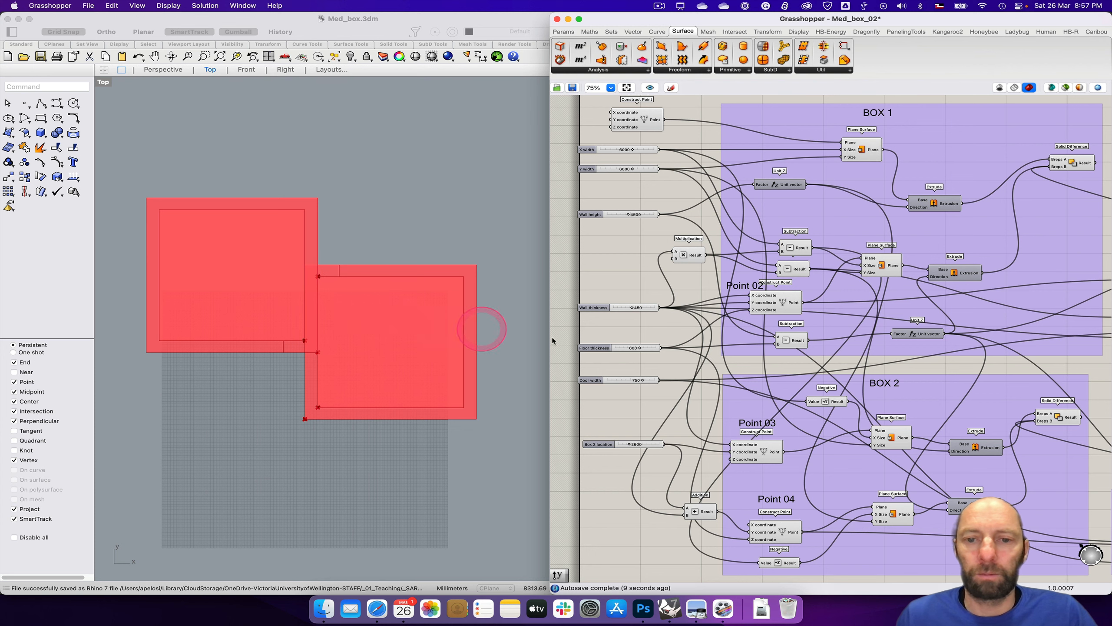
left_click_drag(658, 381, 1053, 314)
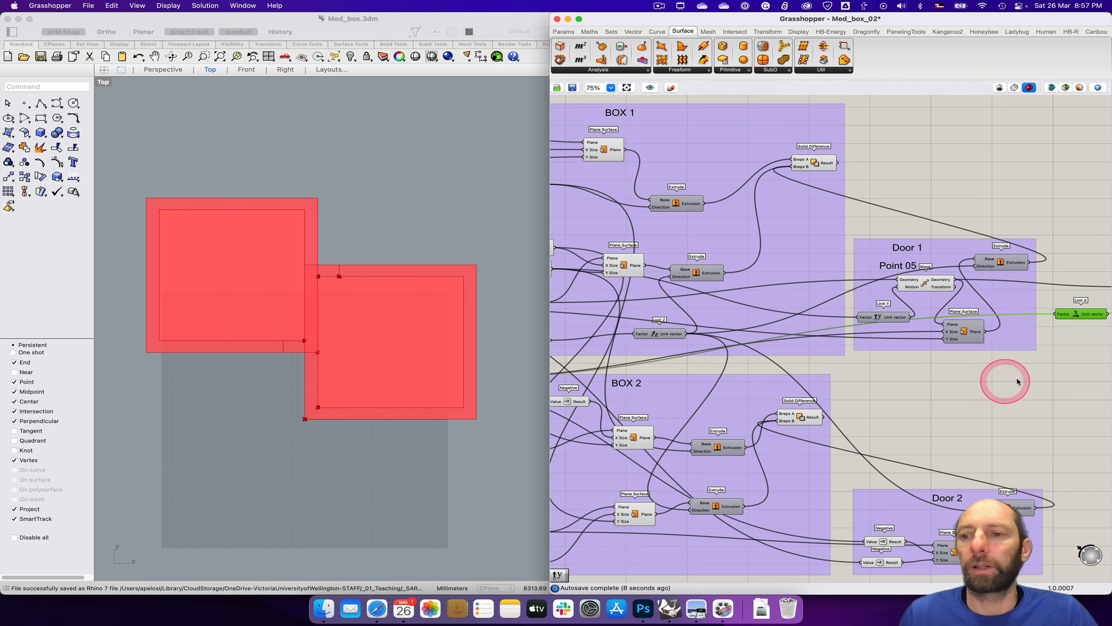
Step: Duplicate the Move component driven by Unit X and wire the original's Geometry output into the copy's Geometry input
right_click_drag(1045, 381, 655, 396)
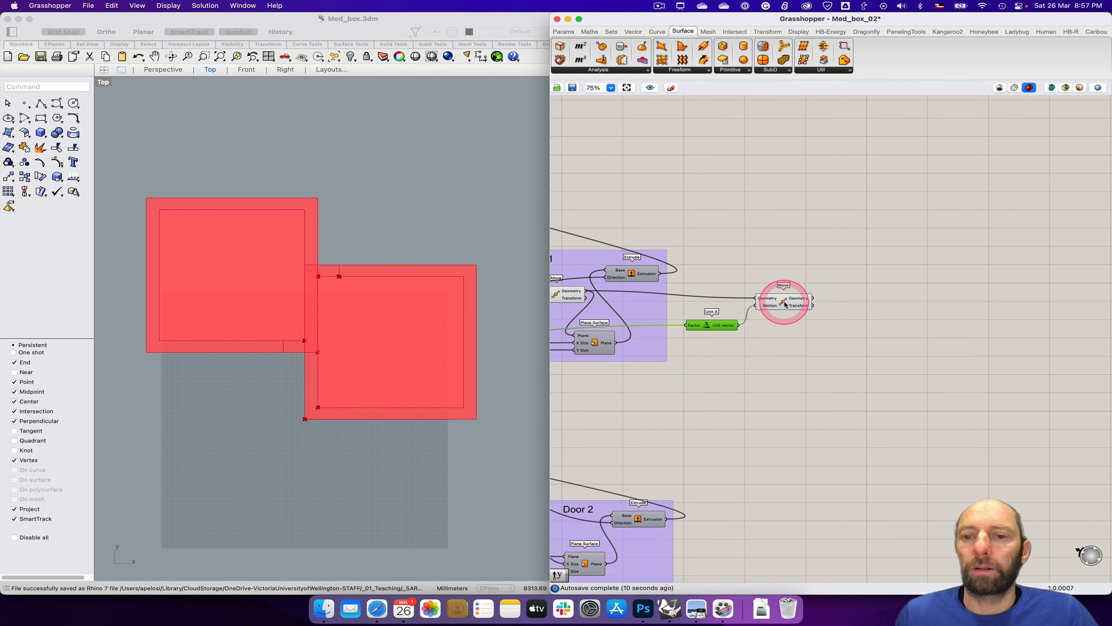
left_click_drag(785, 303, 772, 302)
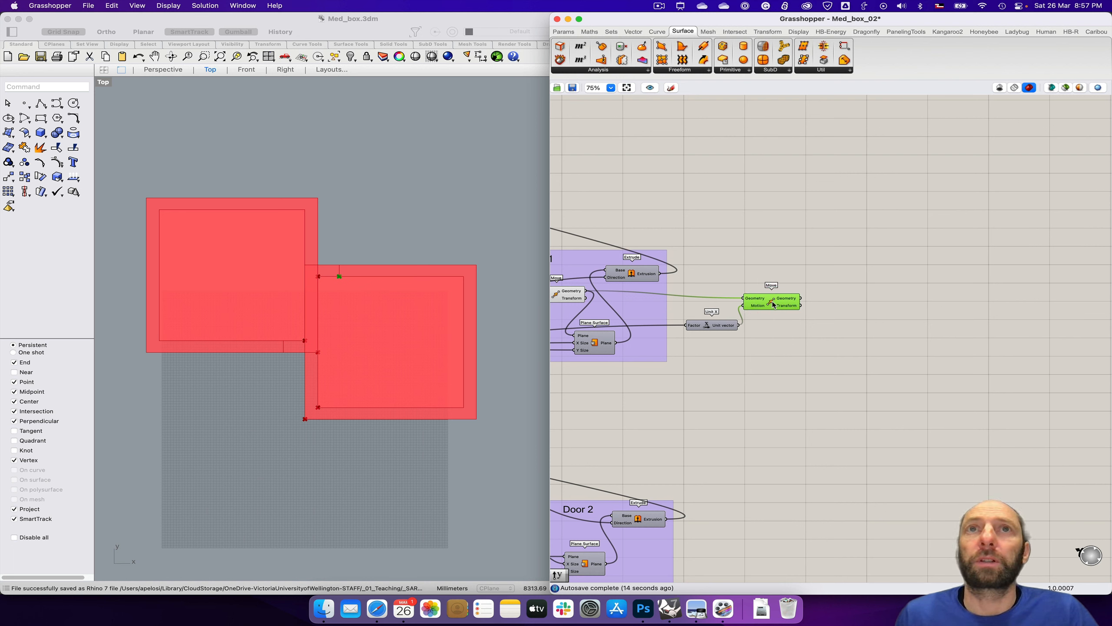
left_click(777, 304)
left_click_drag(779, 302, 778, 300)
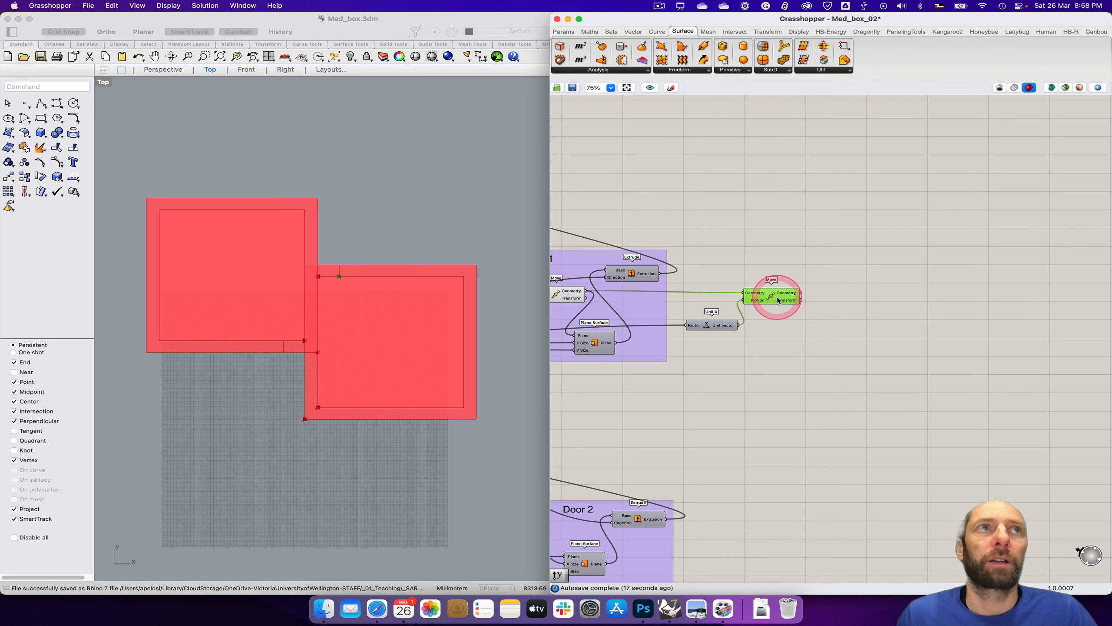
left_click(810, 319)
left_click(780, 300)
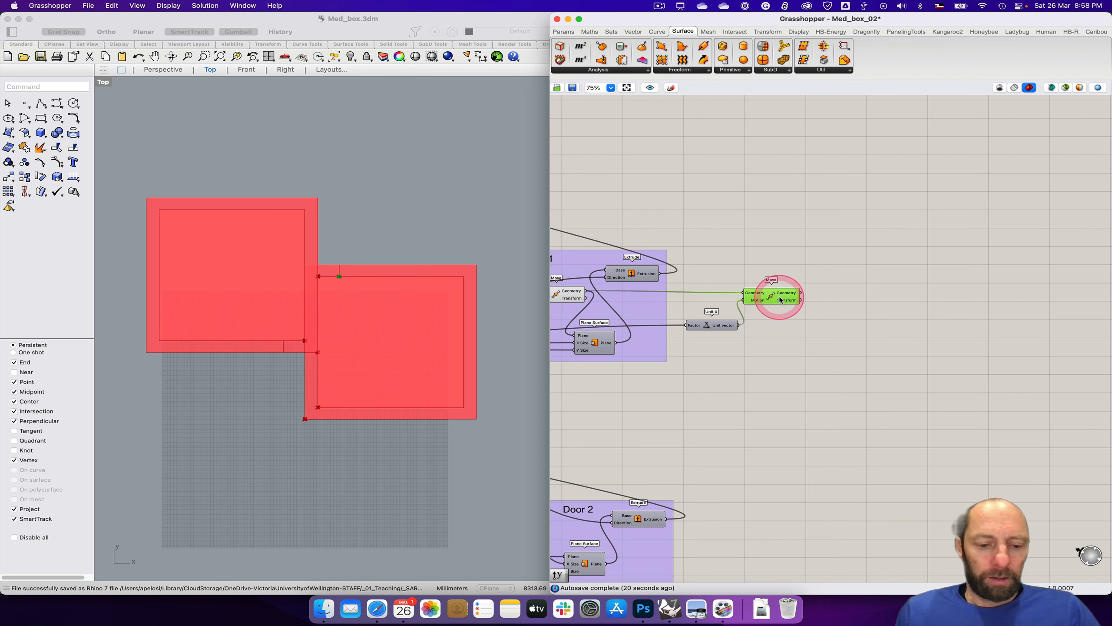
left_click_drag(781, 299, 847, 330)
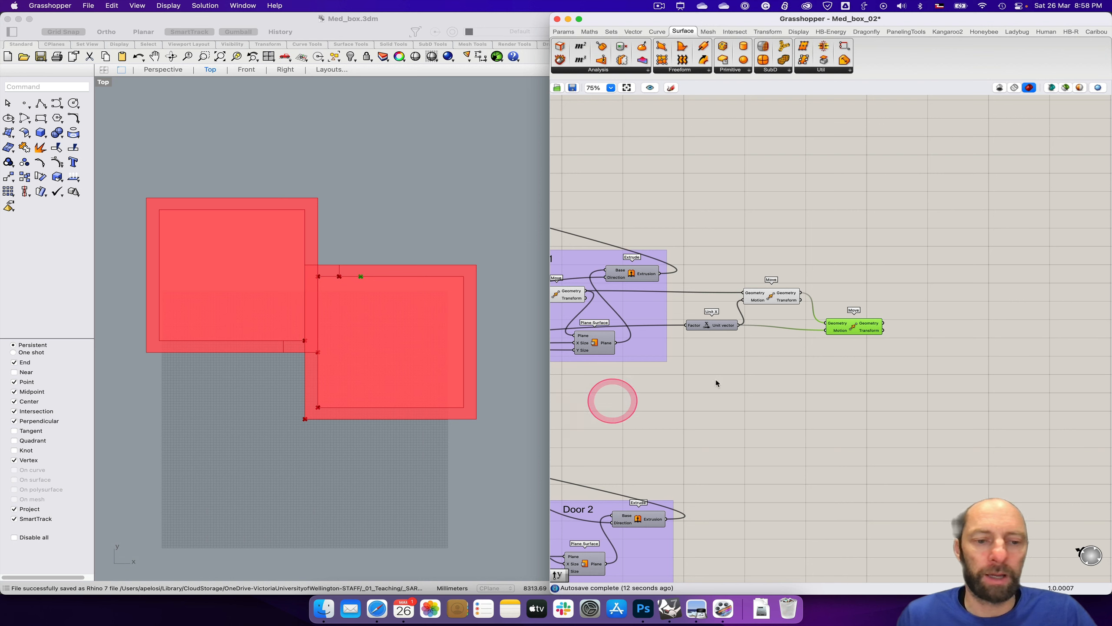
Step: Add a Unit Y vector and wire it into the duplicated Move's Motion input in place of Unit X
left_click(815, 374)
double_click(815, 373)
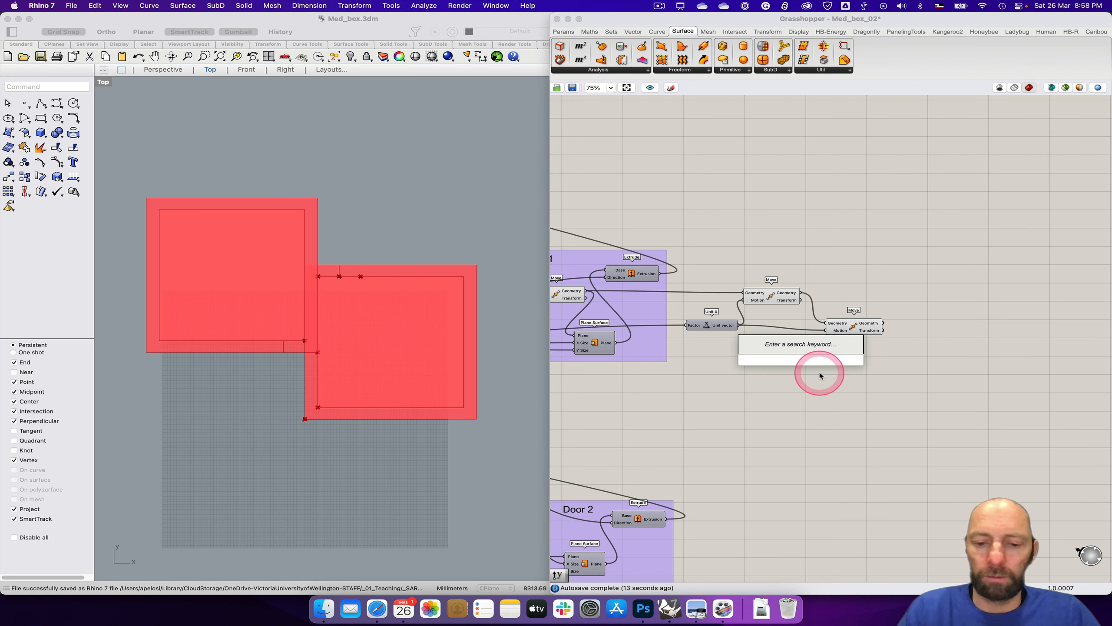
type("y")
key("Return")
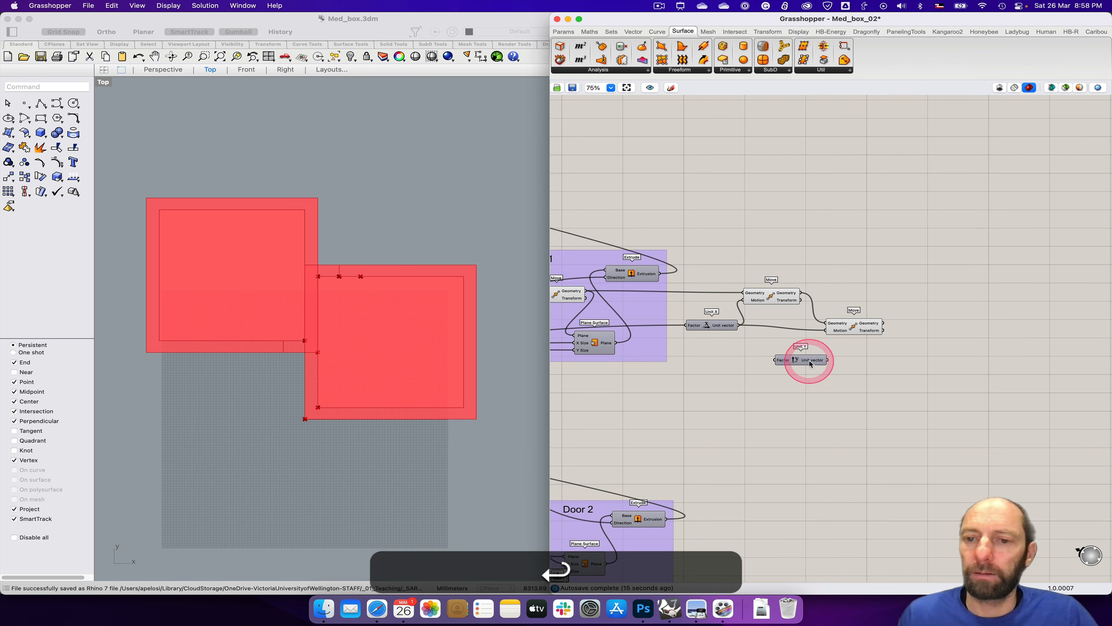
left_click_drag(810, 363, 851, 334)
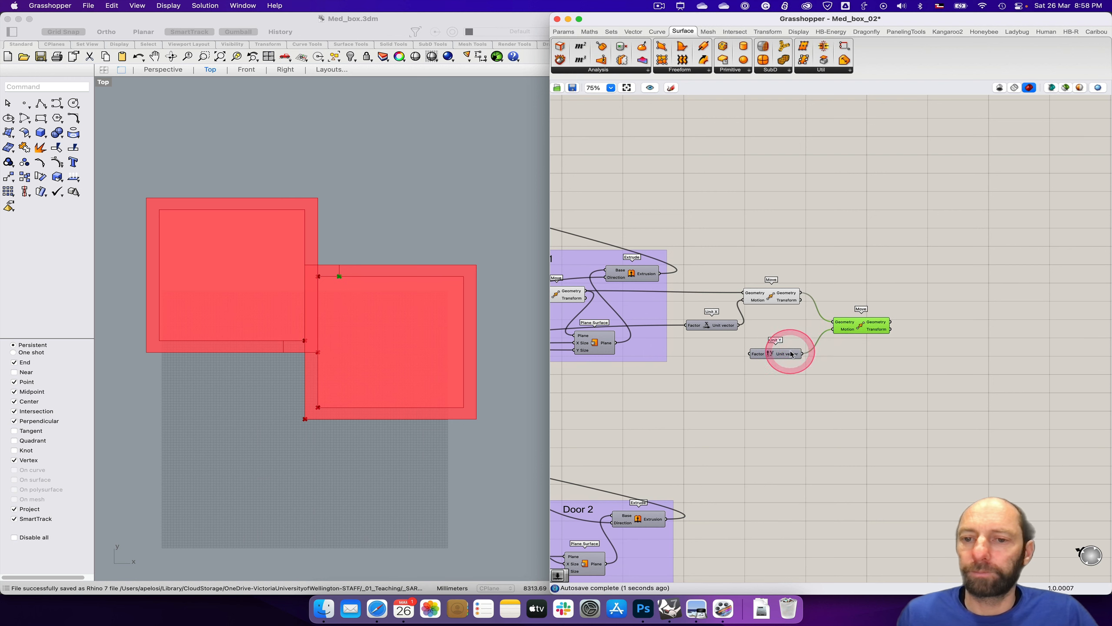
left_click_drag(791, 354, 801, 349)
Step: Connect the Wall thickness slider to the Factor input of the new Unit Y vector
right_click_drag(659, 413, 845, 400)
right_click_drag(710, 396, 875, 409)
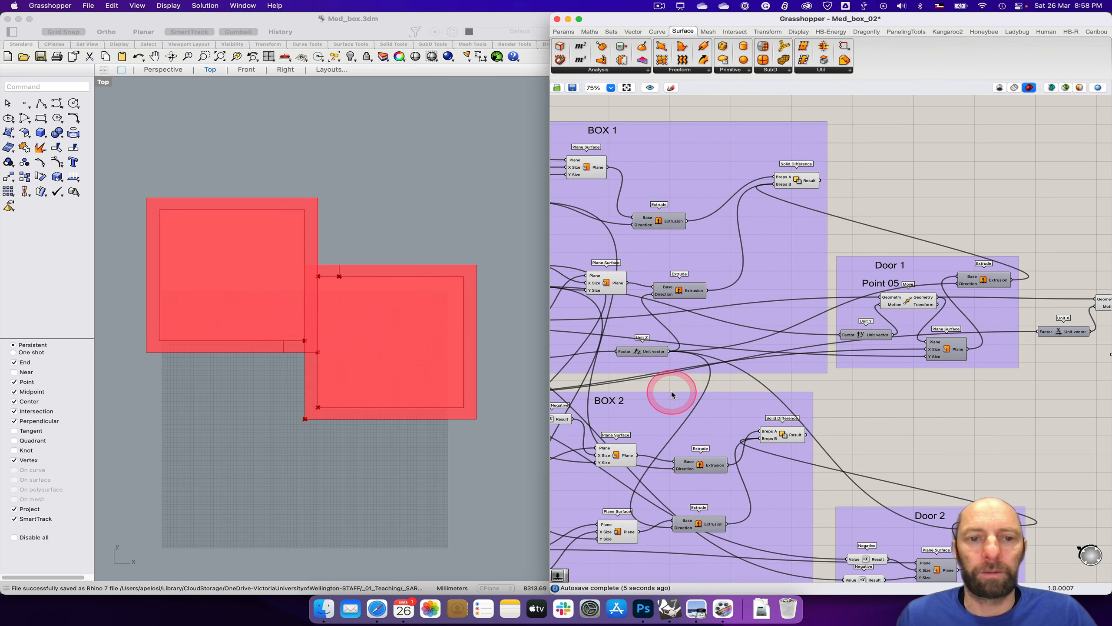
right_click_drag(672, 395, 789, 388)
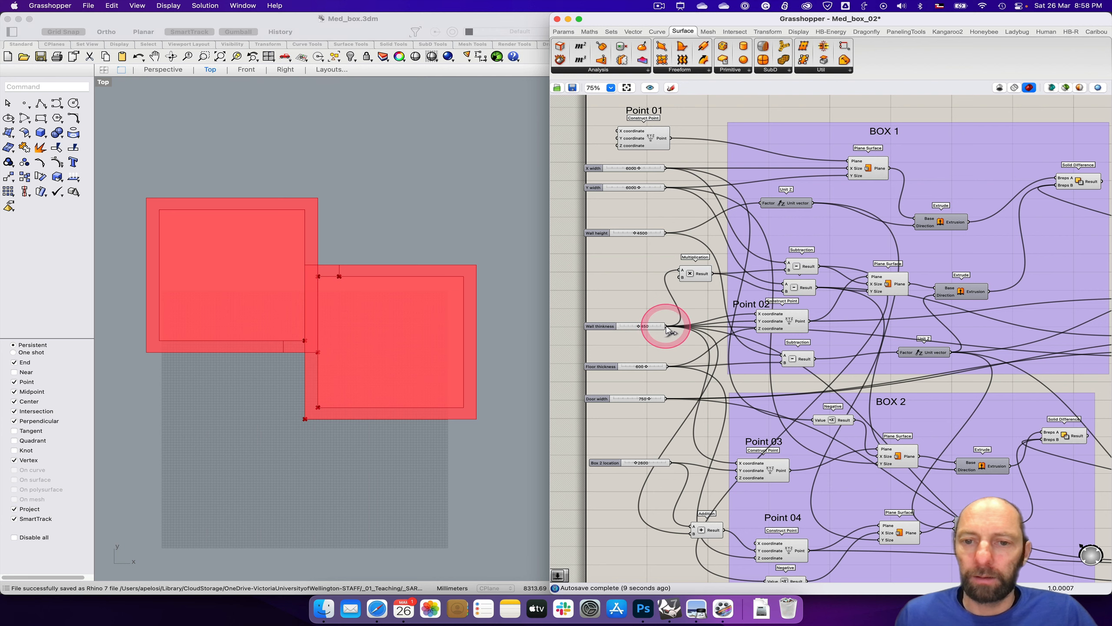
left_click_drag(666, 327, 1021, 361)
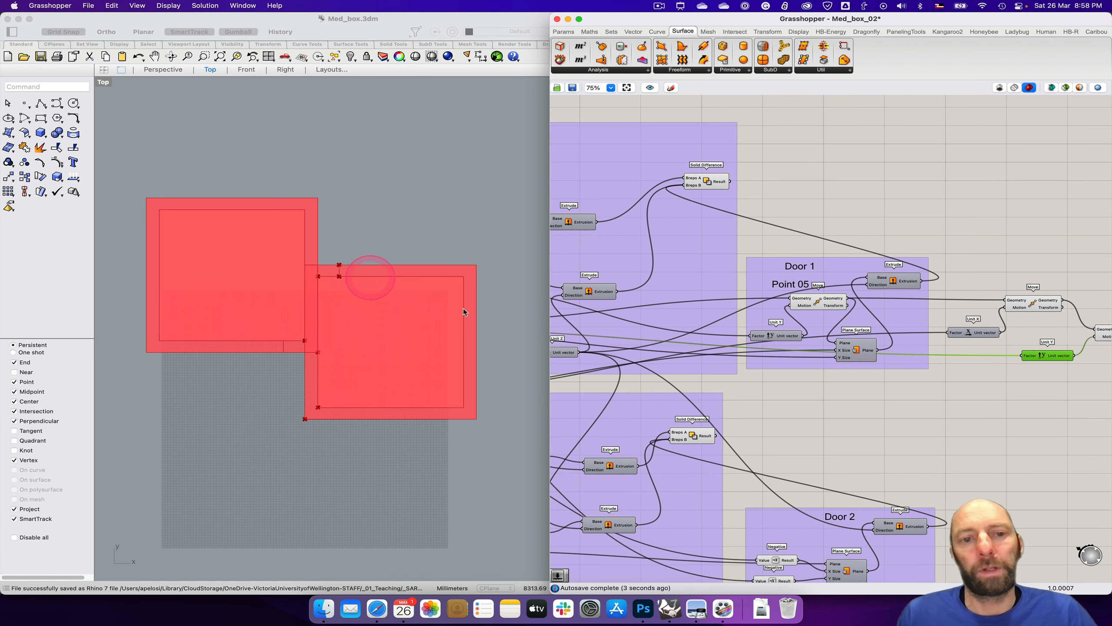
Step: Turn off the preview of the Move component driven by Unit X
right_click_drag(1041, 438, 861, 446)
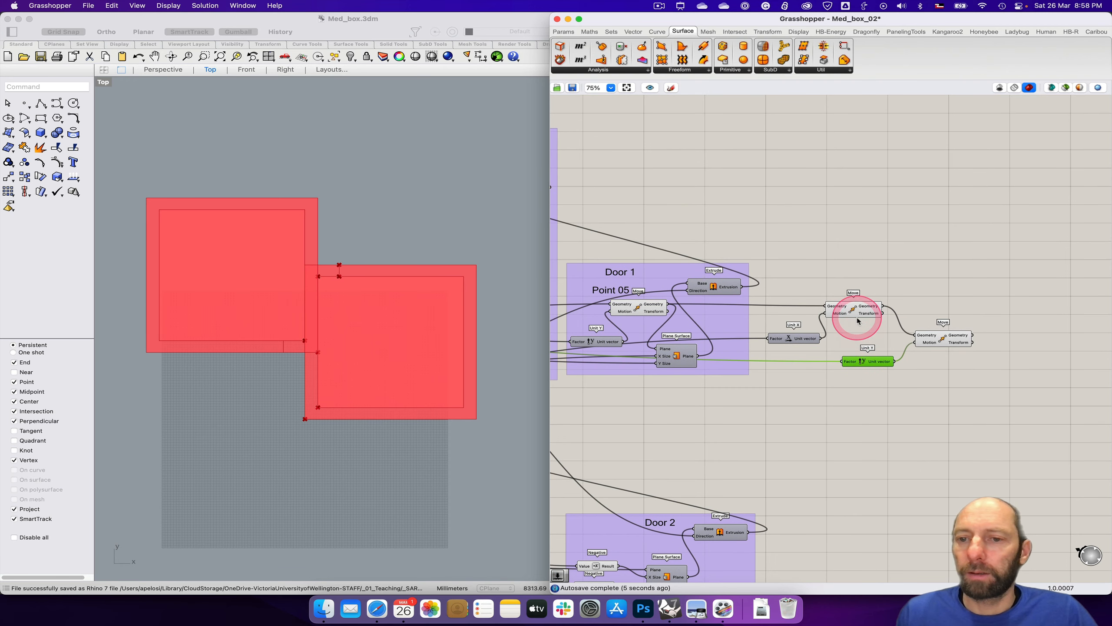
right_click(853, 312)
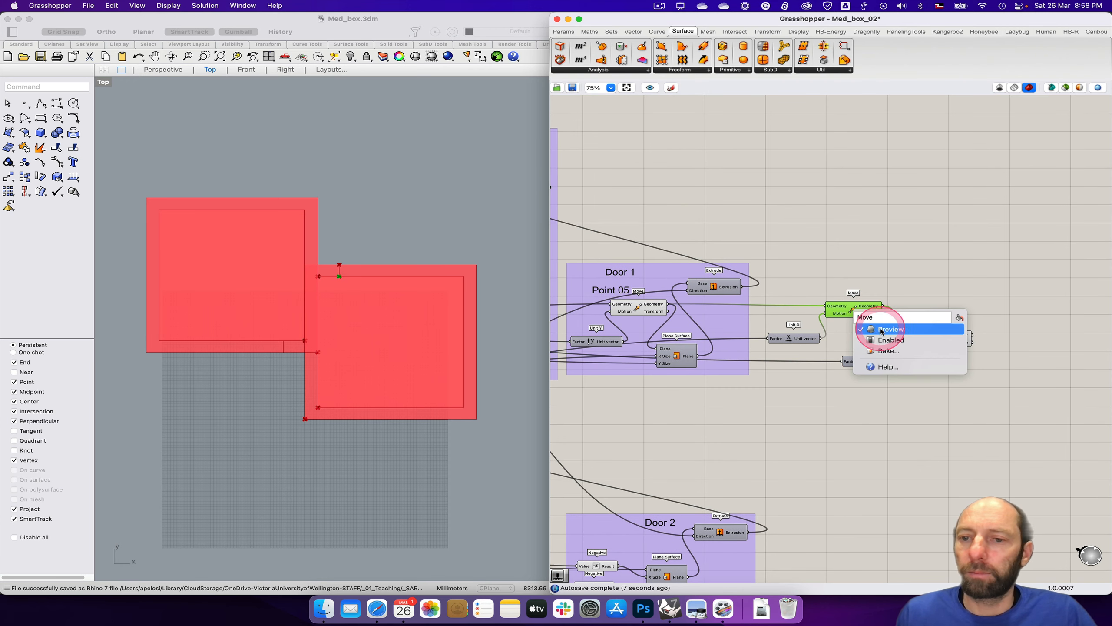
left_click(873, 328)
Step: Recentre the boxes in the Top view and restore Rhino's four-viewport layout
left_click(438, 290)
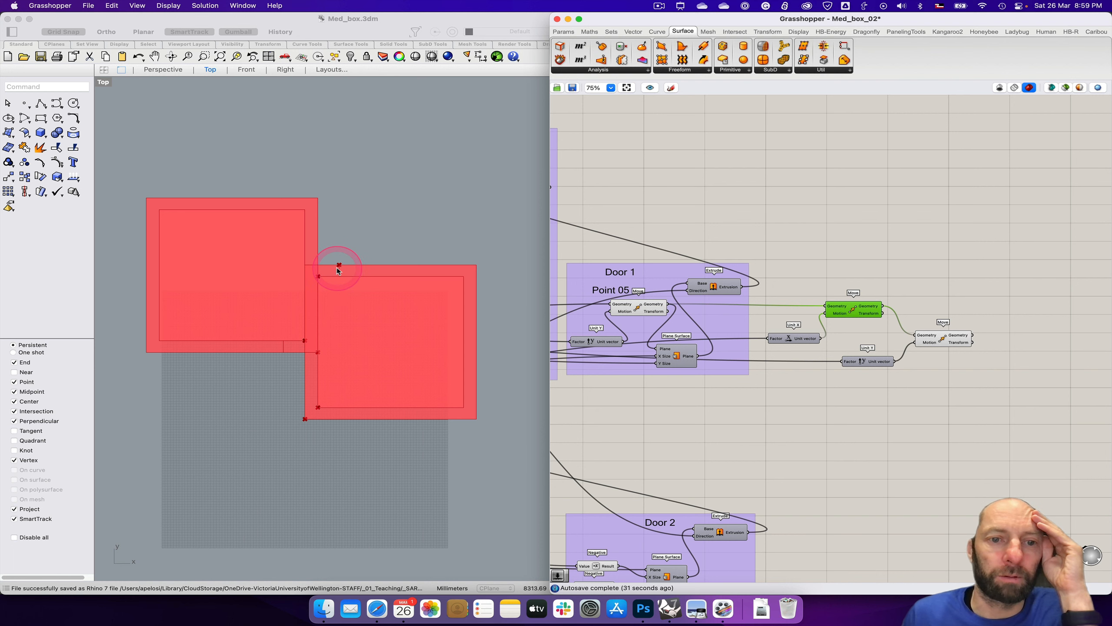
right_click_drag(228, 464, 263, 434)
left_click(101, 84)
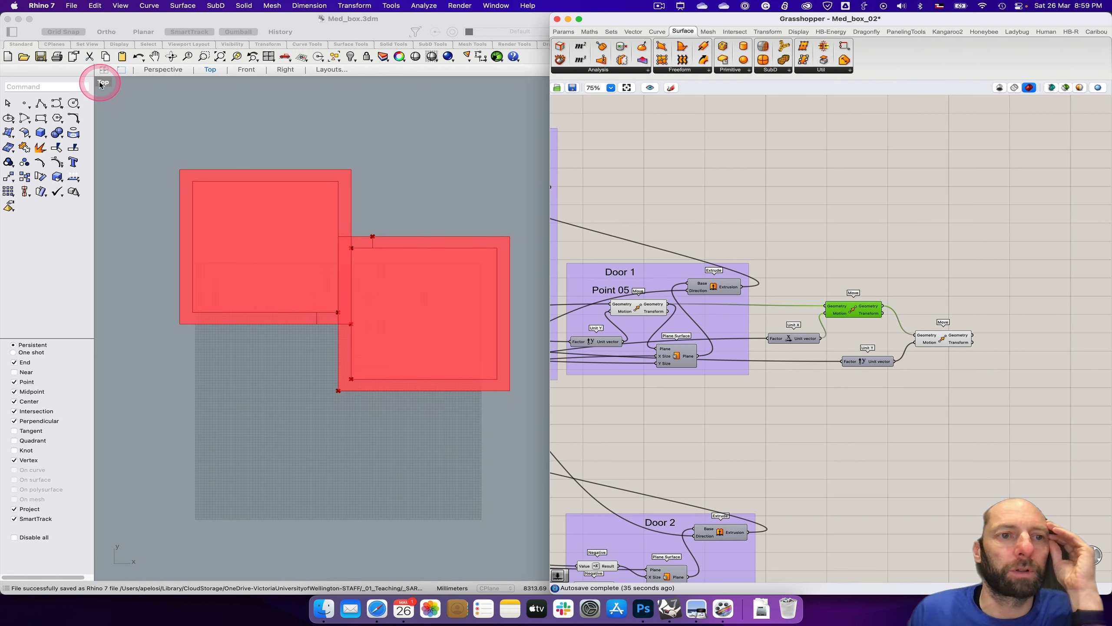
double_click(101, 84)
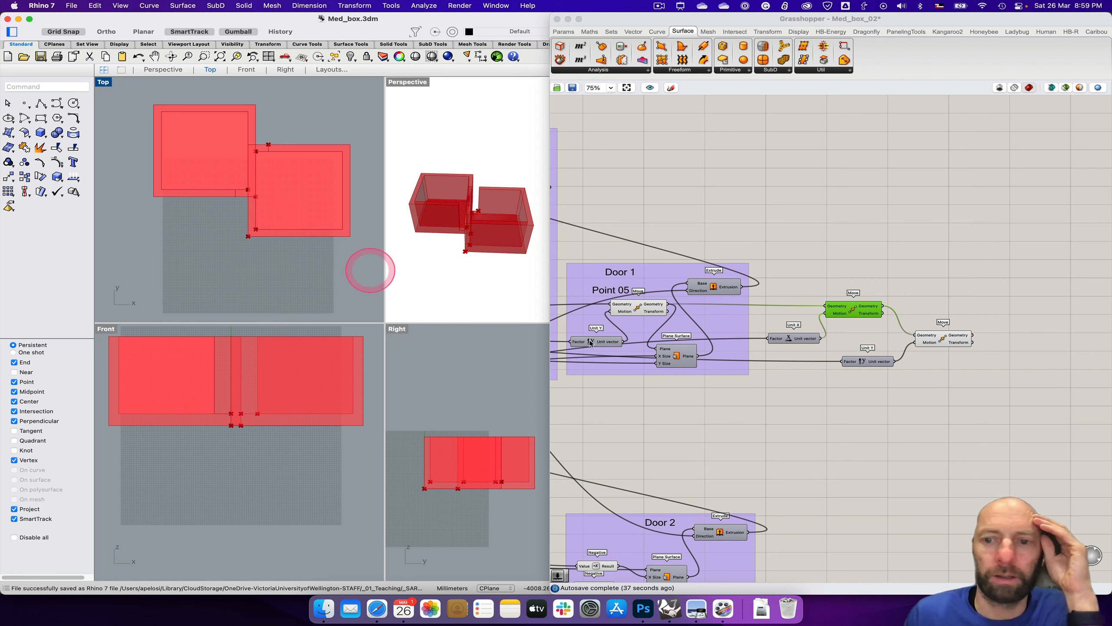
Step: Select the Move component driven by Unit Y and shift it slightly upward on the canvas
left_click(942, 338)
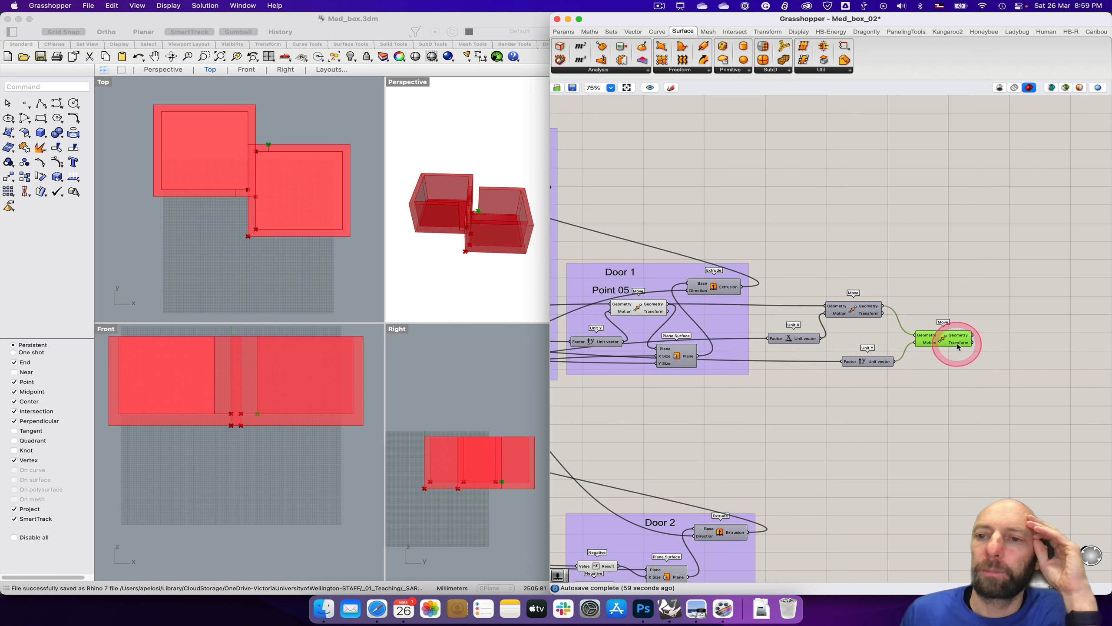
left_click_drag(958, 350, 961, 342)
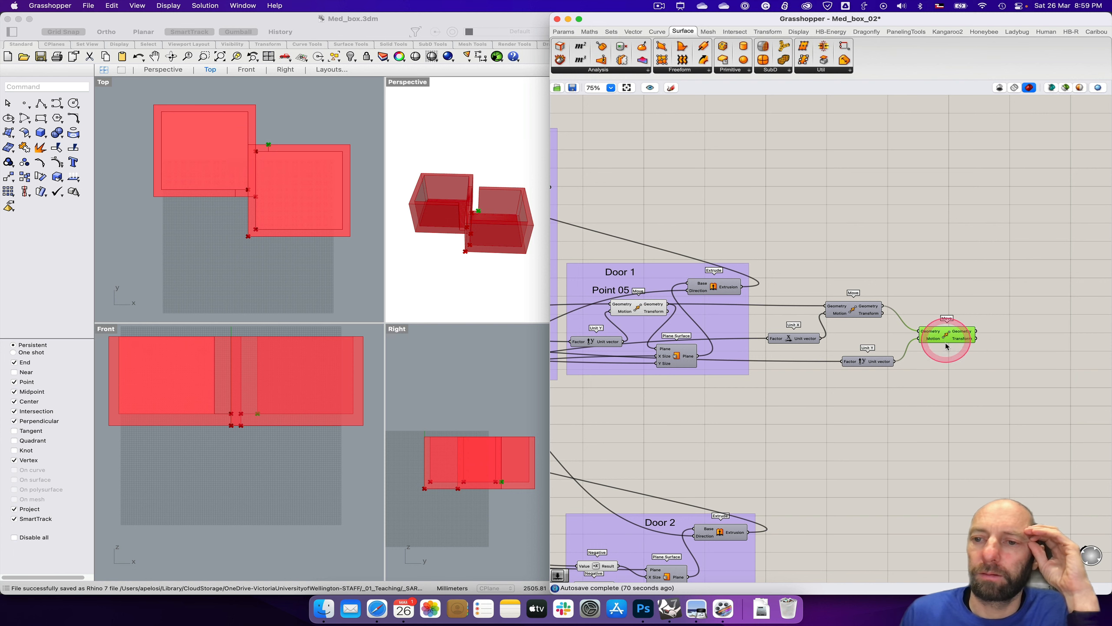
right_click_drag(946, 375, 804, 379)
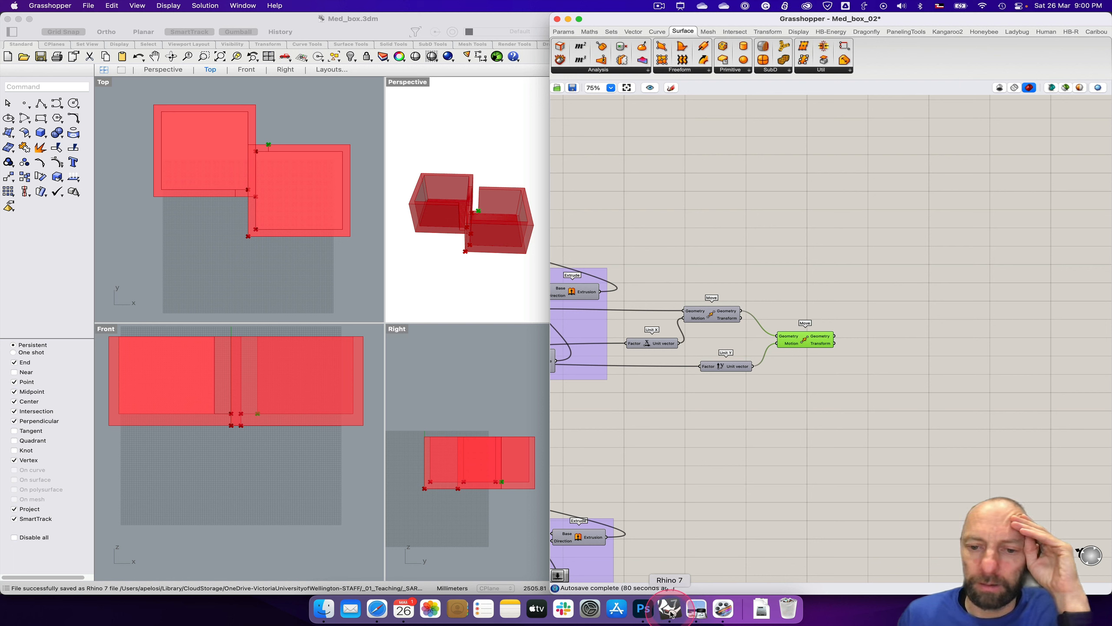
Step: Switch to Photoshop and examine the plan, elevation and section drawings of the two boxes
left_click(643, 609)
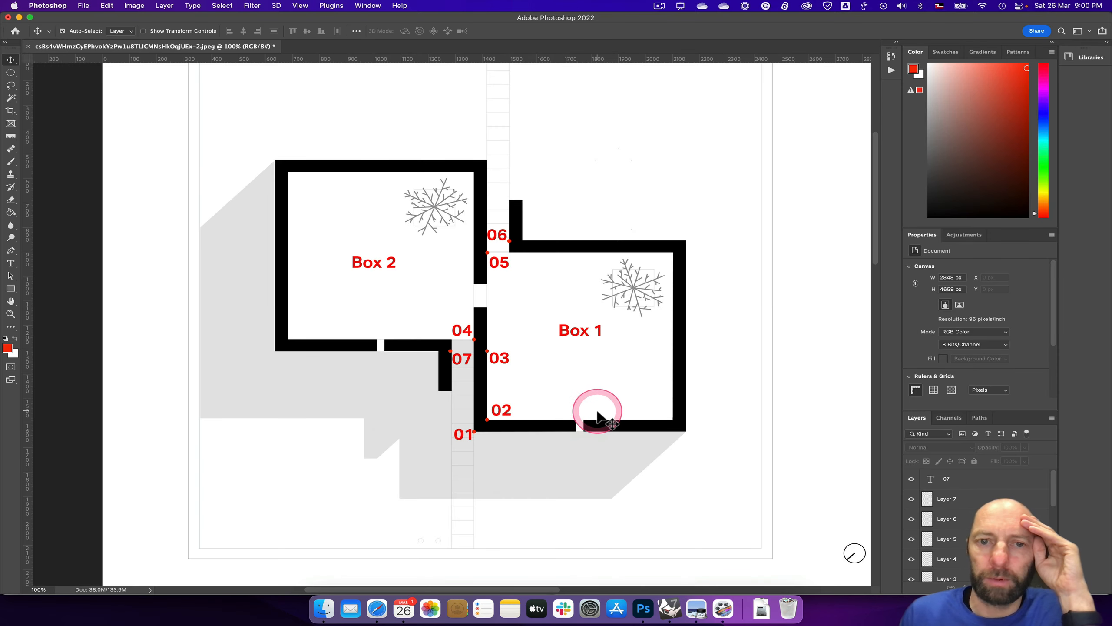
scroll(597, 414, "down", 5)
scroll(597, 414, "down", 10)
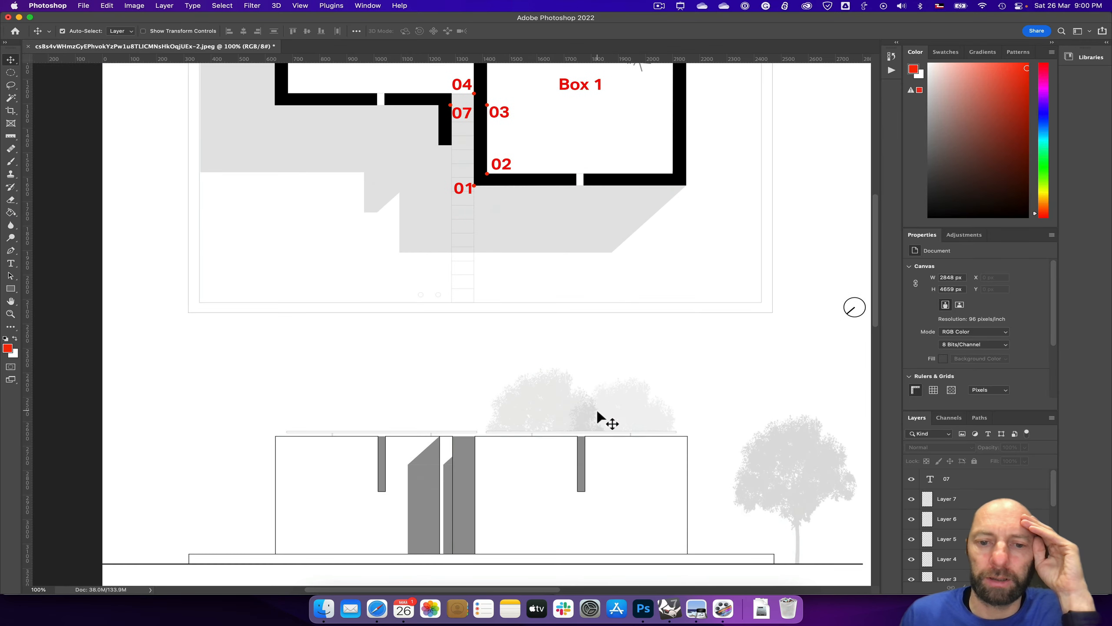
scroll(596, 414, "down", 8)
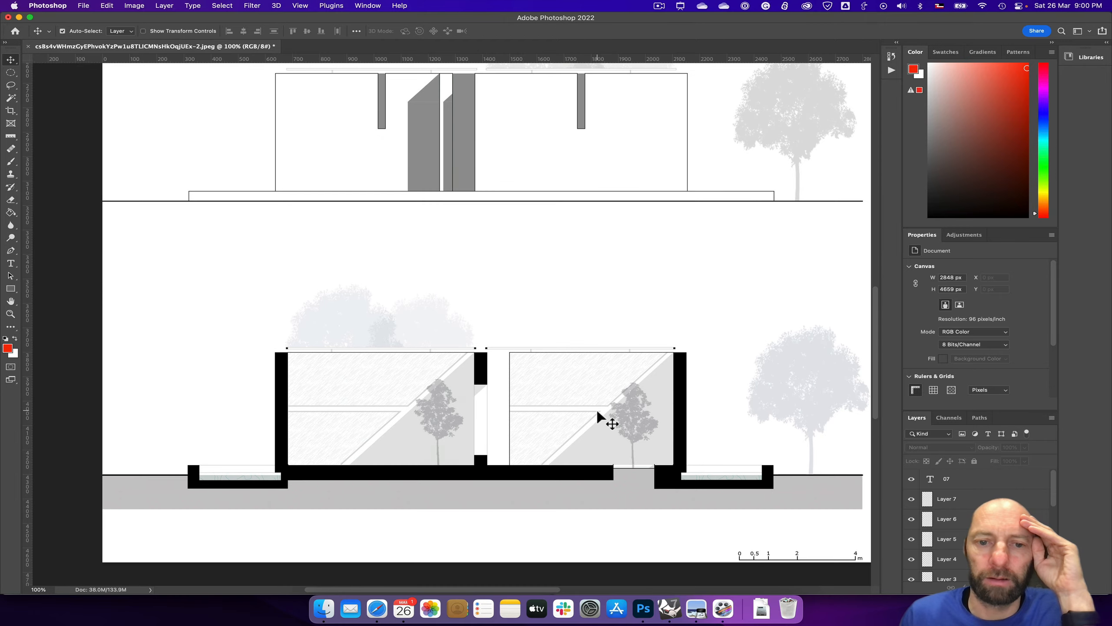
scroll(597, 414, "down", 5)
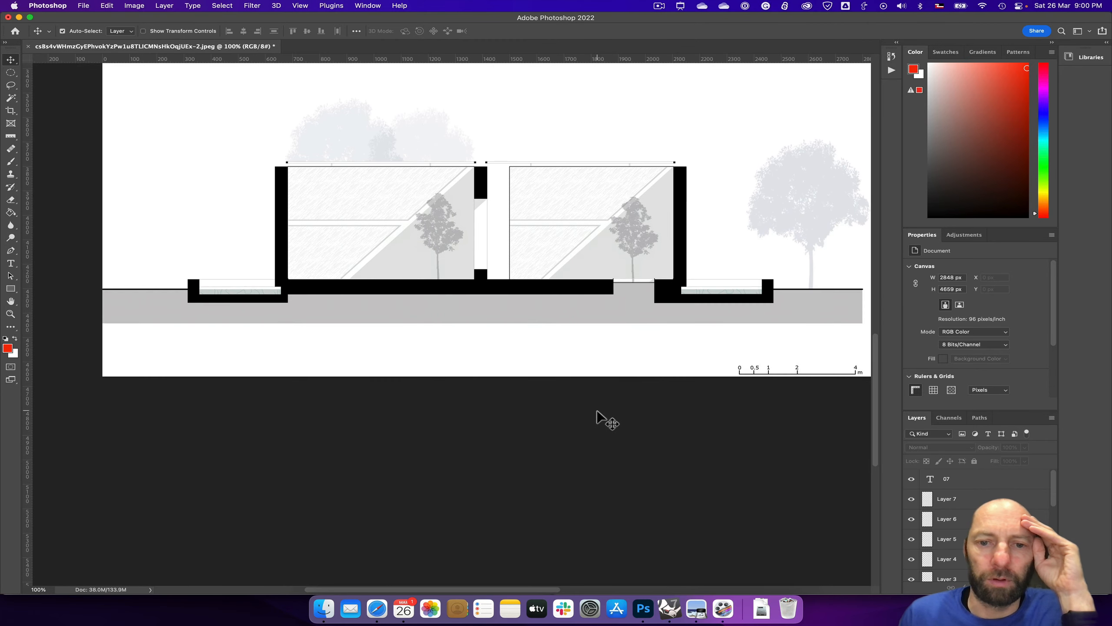
scroll(597, 414, "up", 11)
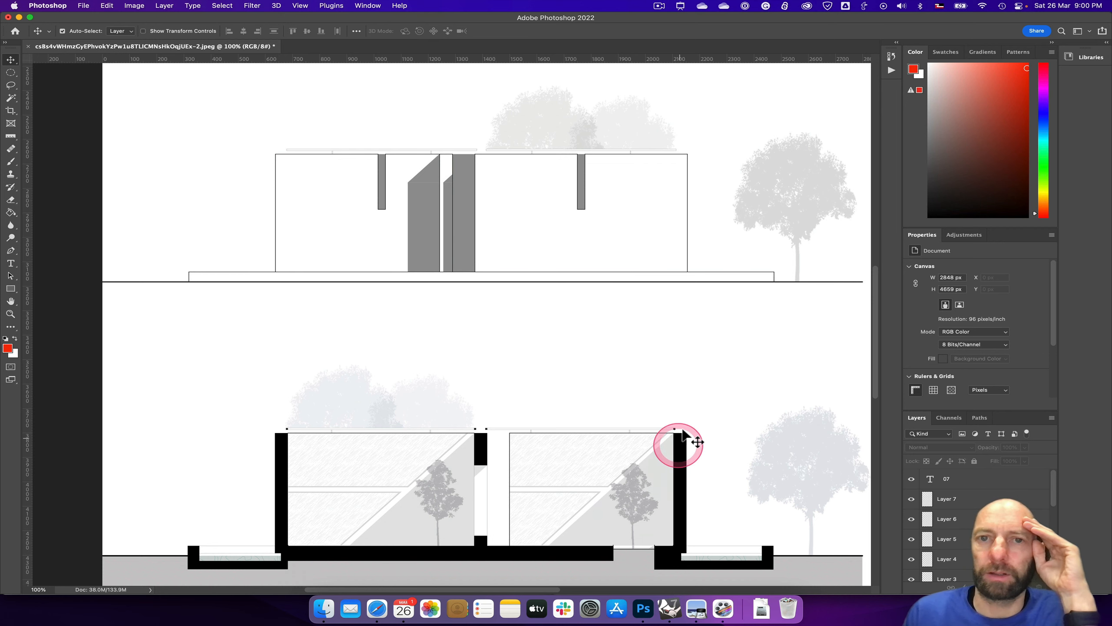
Step: Switch to Safari, enlarge the pavilion's main exterior photo to study the projecting wall, and return to Rhino
left_click(377, 609)
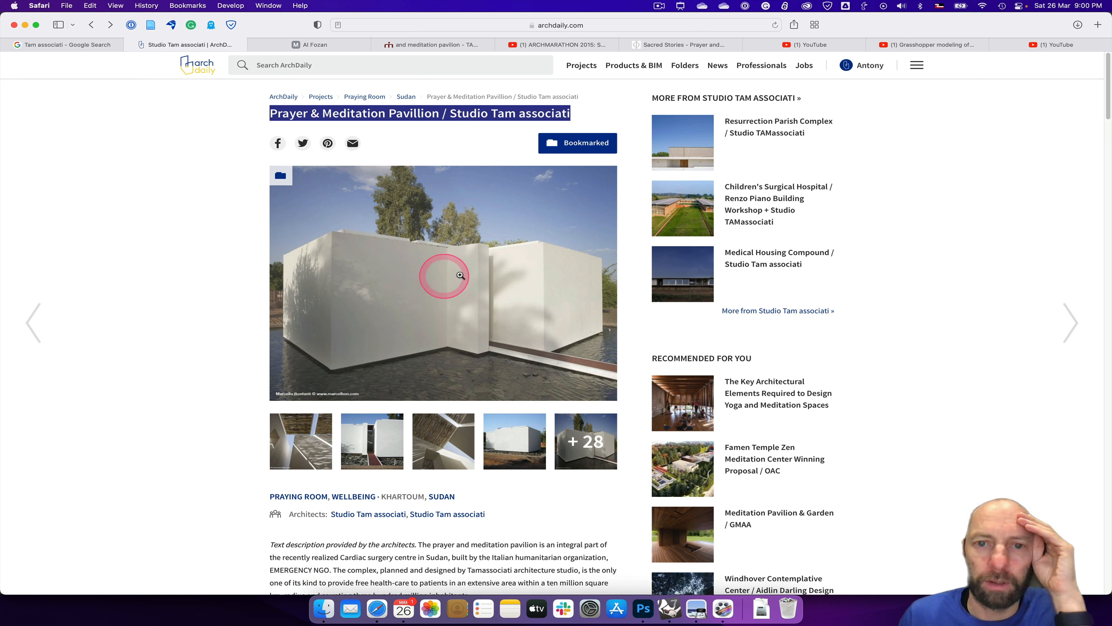
left_click(464, 290)
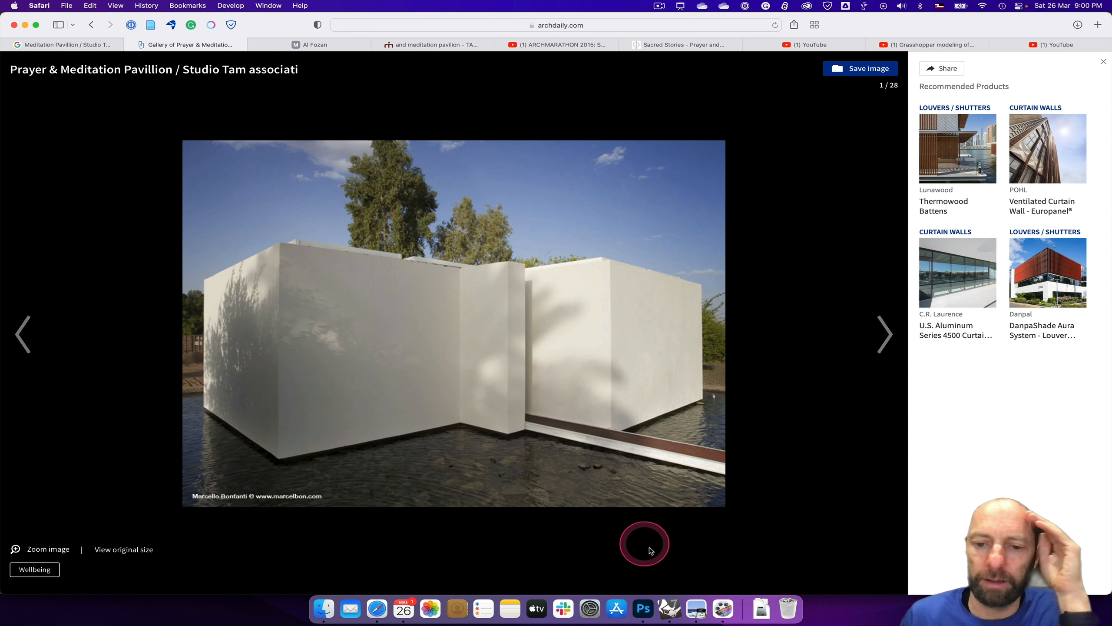
left_click(671, 609)
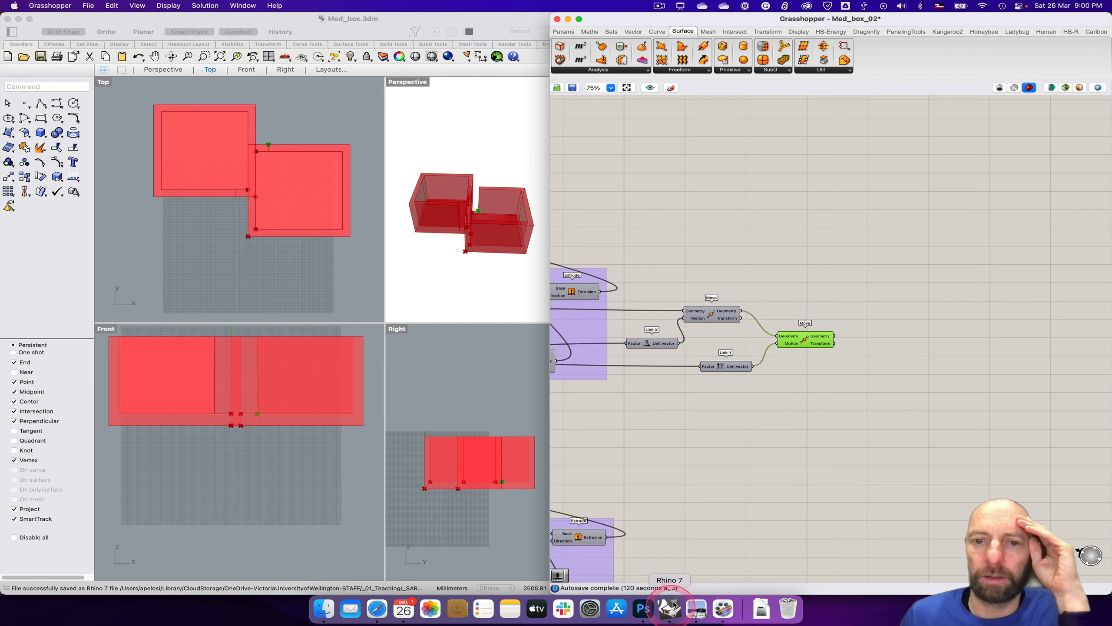
left_click(659, 6)
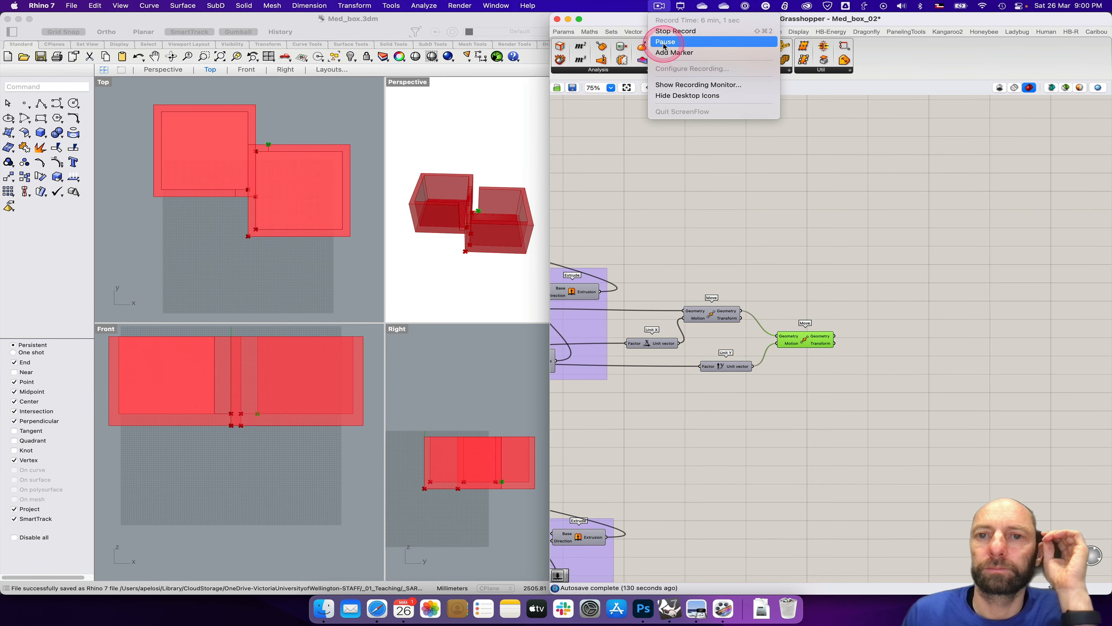
left_click(689, 123)
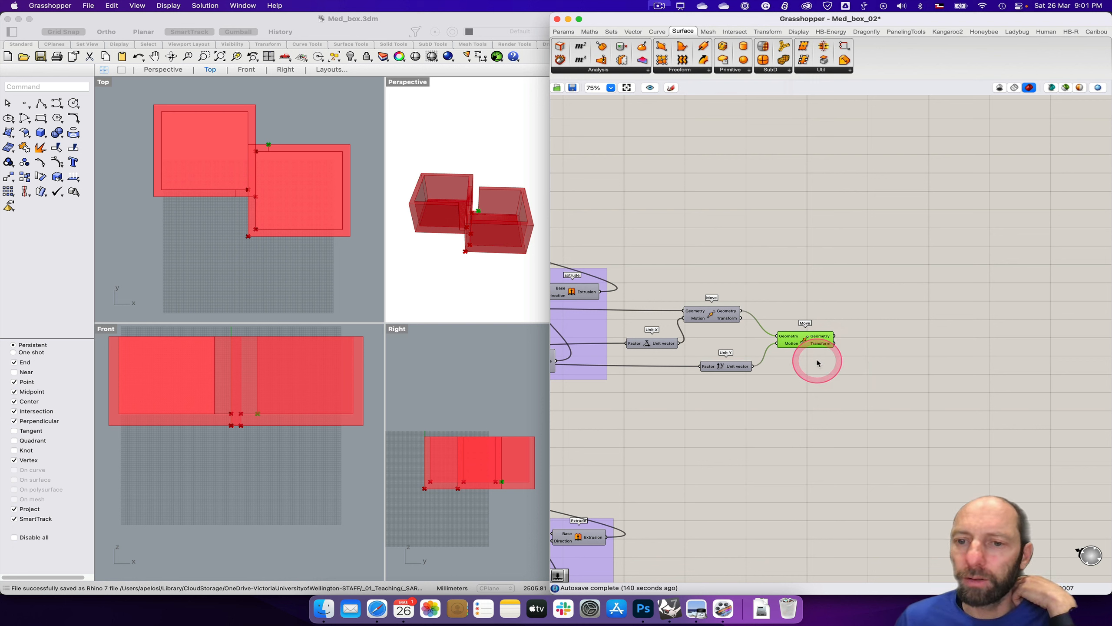
Step: Add another Move component after the Unit Y Move and feed it that component's Geometry output
left_click_drag(810, 342, 817, 338)
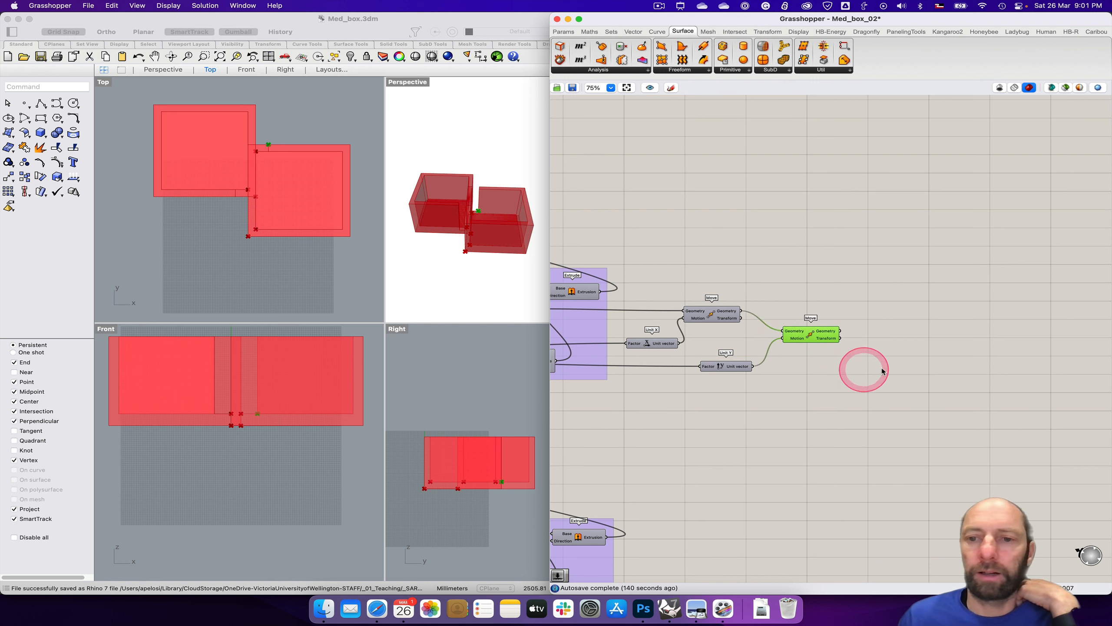
left_click_drag(819, 338, 797, 333)
mouse_move(796, 332)
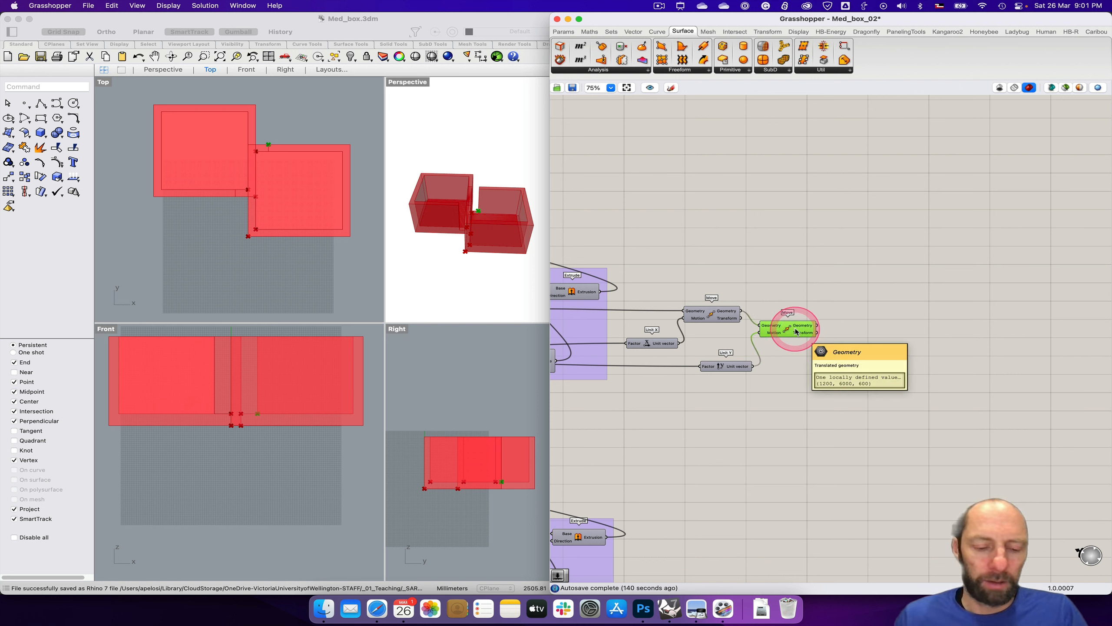
double_click(859, 362)
type("mo")
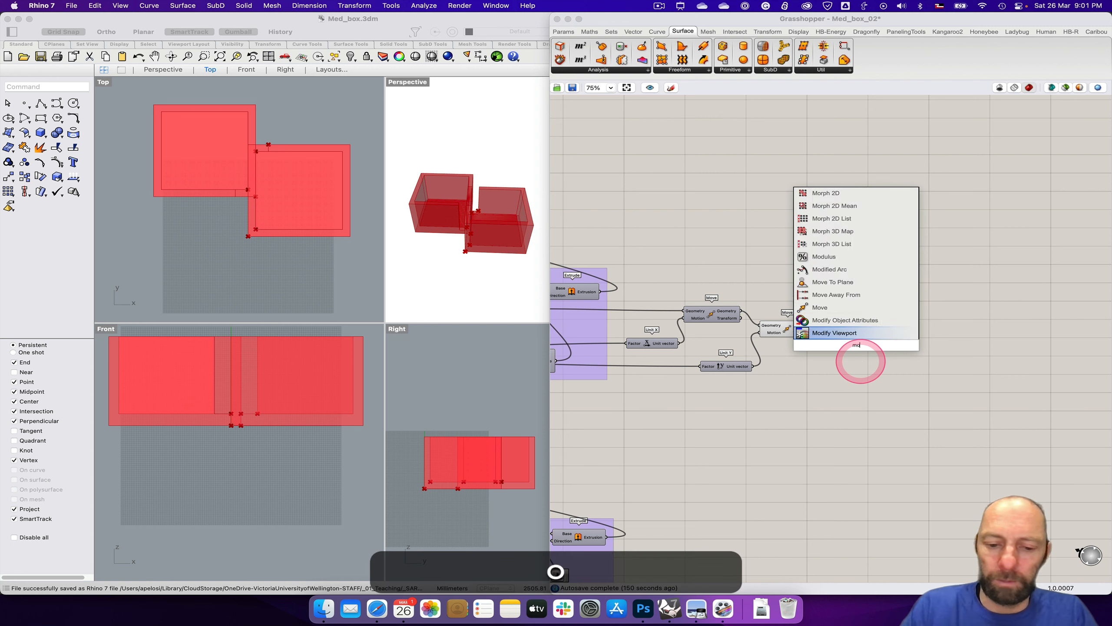
type("v")
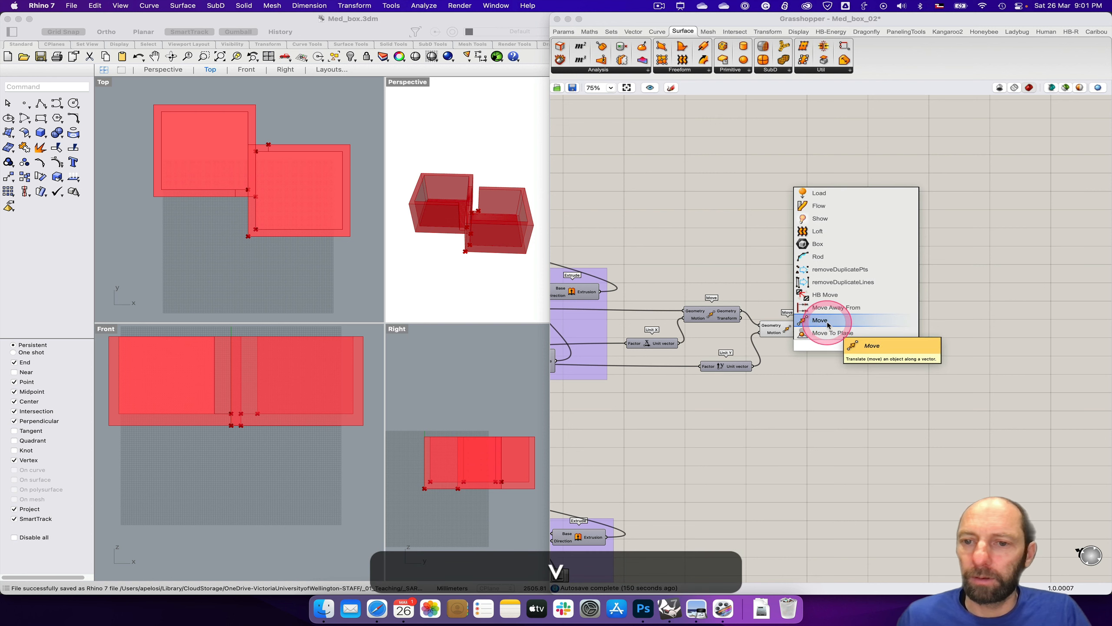
left_click(819, 320)
left_click_drag(846, 348, 860, 354)
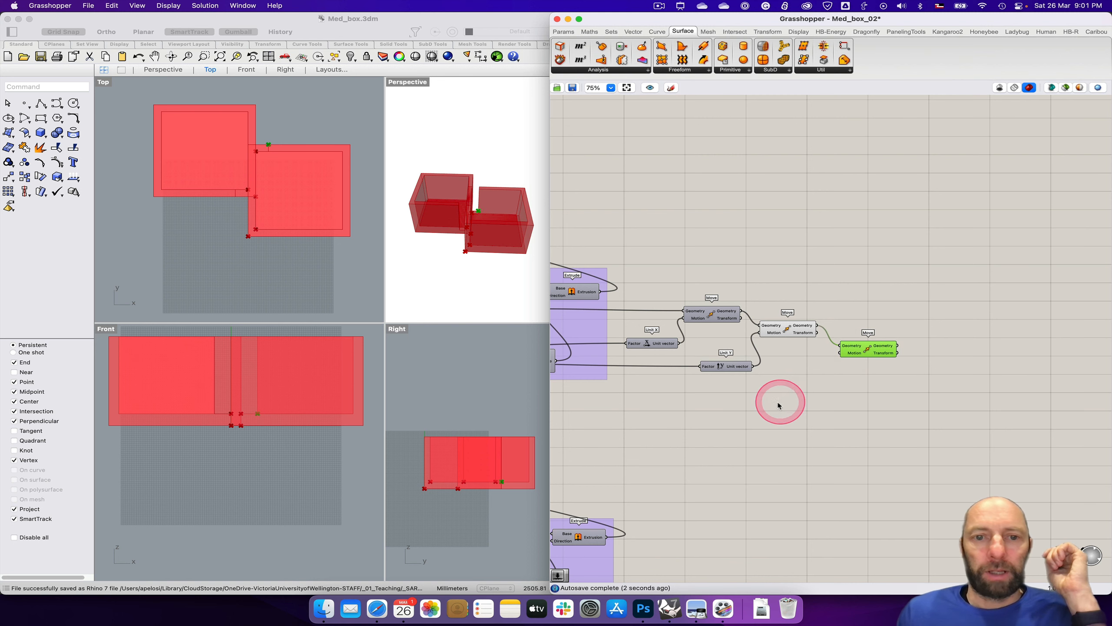
Step: Add a Negative component and place it just below the Unit Y vector
right_click_drag(758, 406, 1035, 382)
scroll(851, 408, "down", 4)
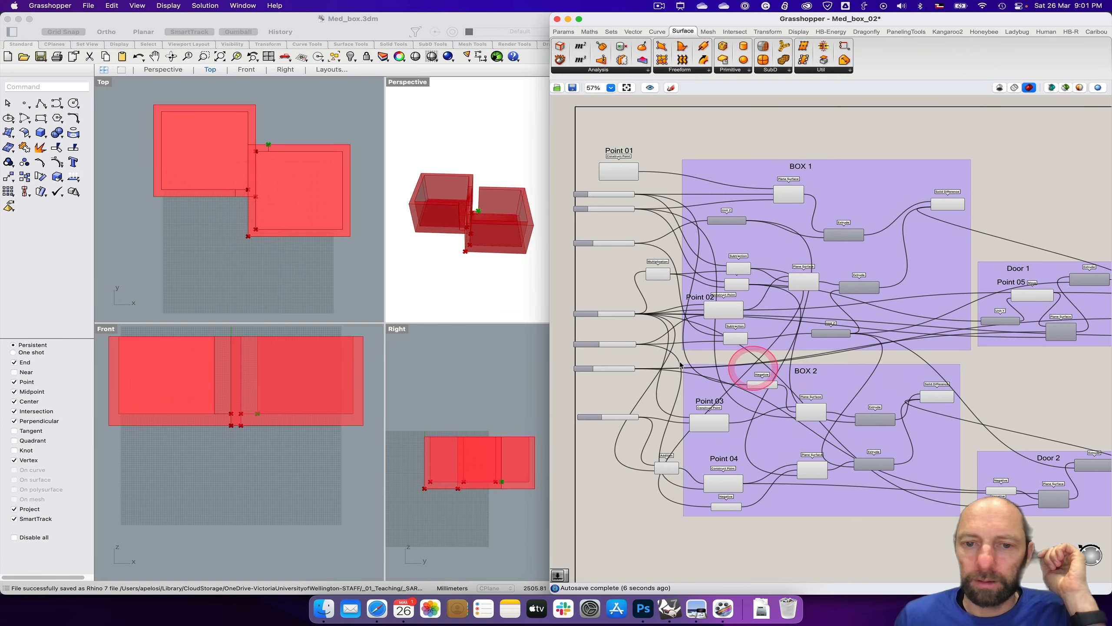
scroll(635, 359, "up", 2)
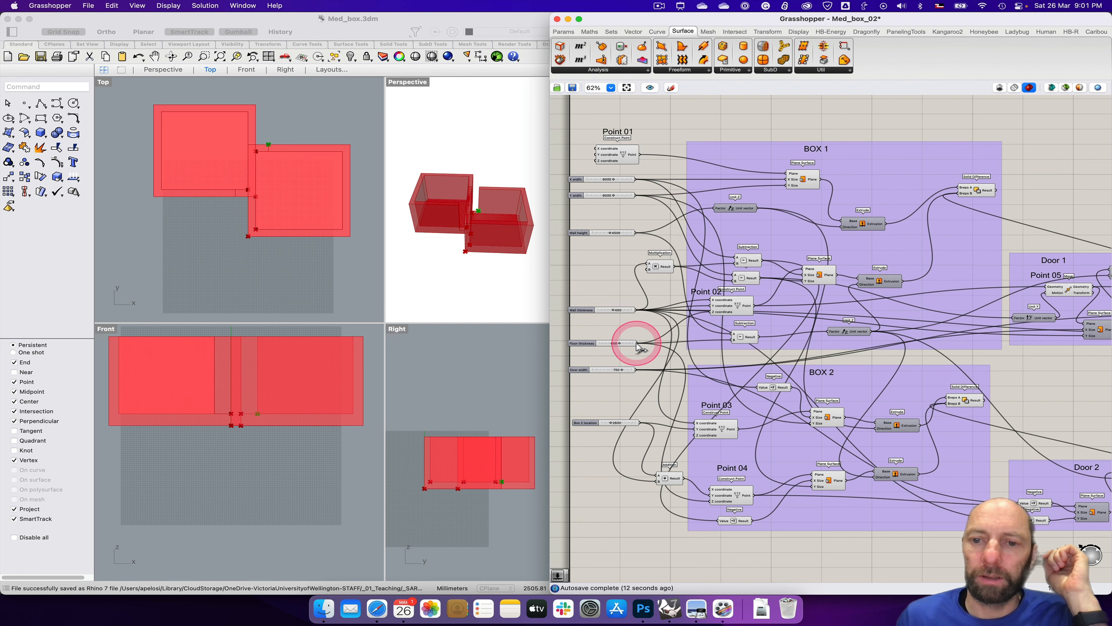
right_click_drag(1003, 379, 592, 385)
scroll(928, 370, "up", 3)
double_click(888, 337)
type("neg")
key("Return")
left_click_drag(902, 338, 859, 348)
left_click(902, 340)
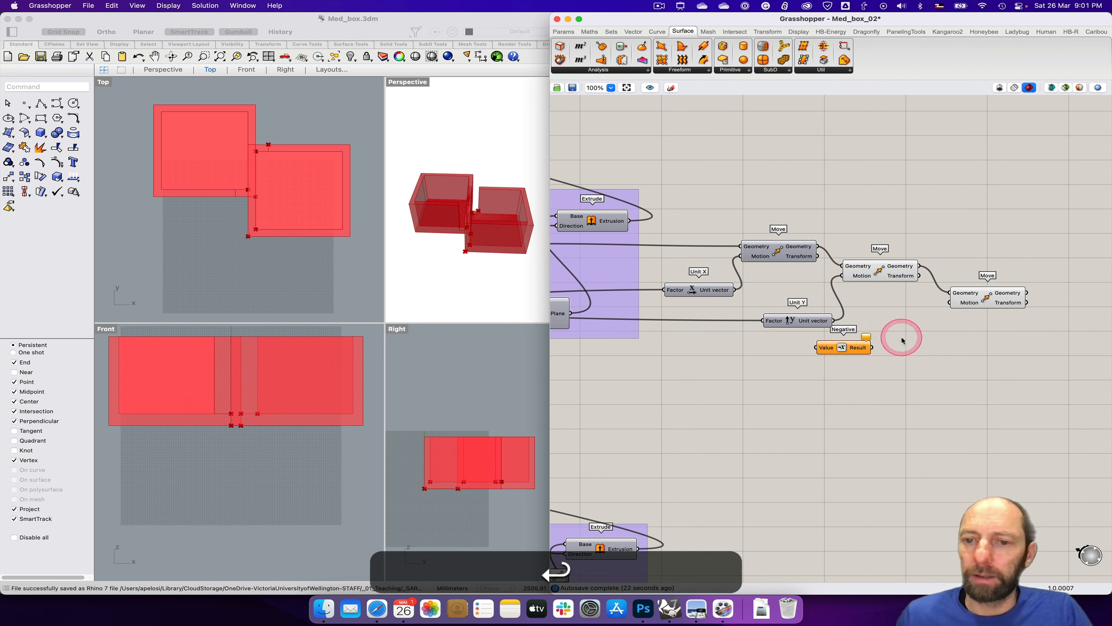
Step: Add a Unit Z vector fed by the Negative result and connect it to the last Move's Motion input
double_click(908, 348)
type("z")
key("Return")
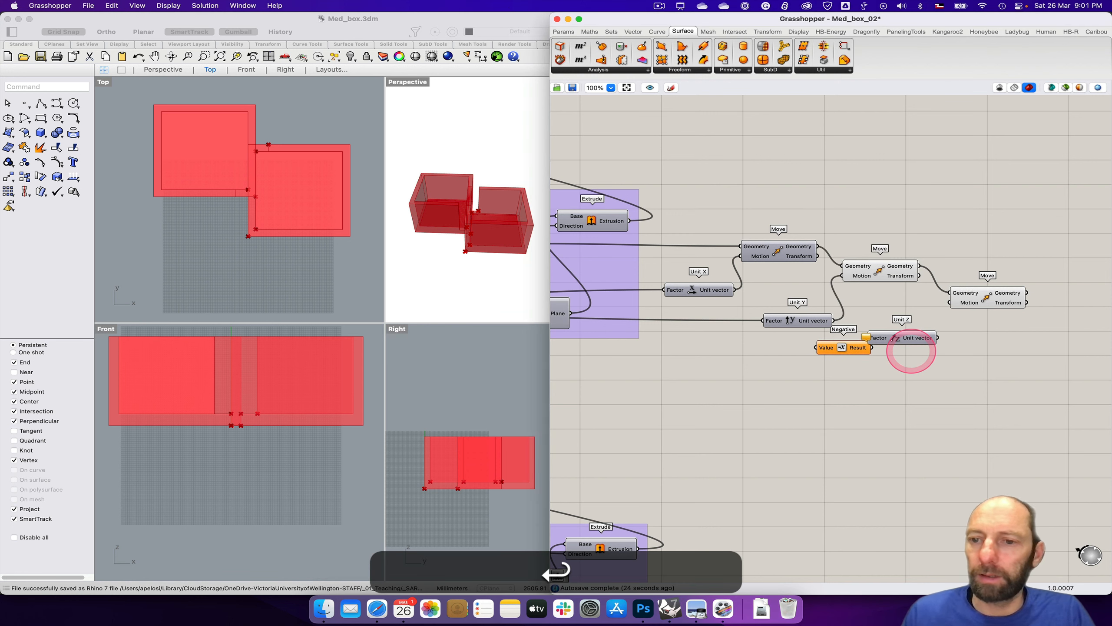
mouse_move(890, 340)
left_mouse_down()
mouse_move(911, 347)
mouse_move(888, 346)
left_mouse_up()
left_click_drag(958, 346, 946, 302)
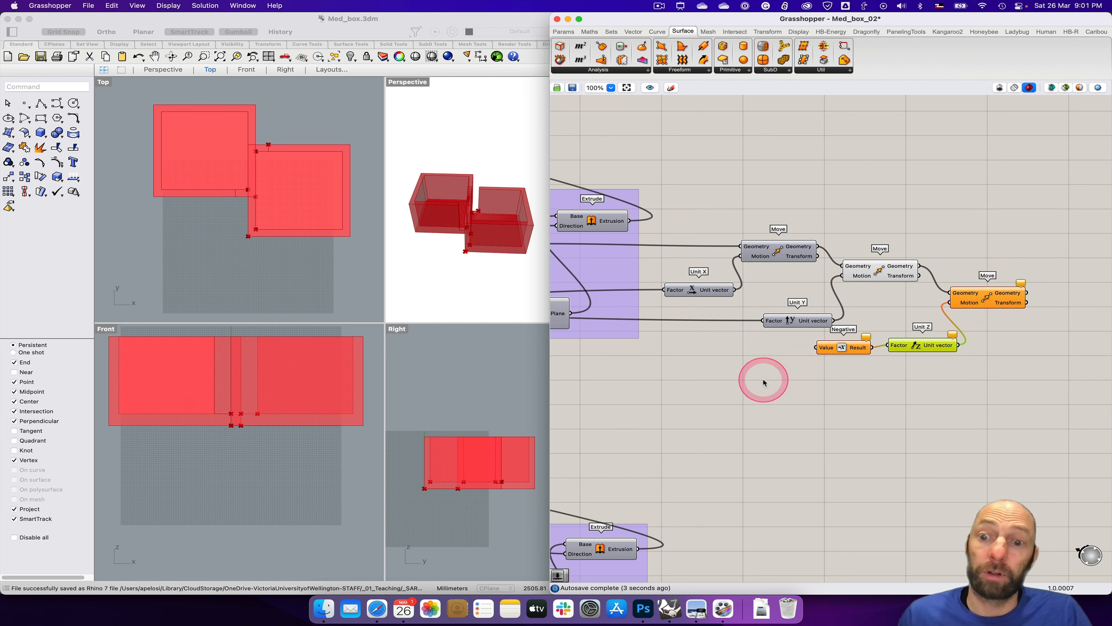
Step: Connect the Floor thickness slider to the Value input of the new Negative component
right_click_drag(702, 401, 979, 407)
right_click_drag(648, 383, 1002, 394)
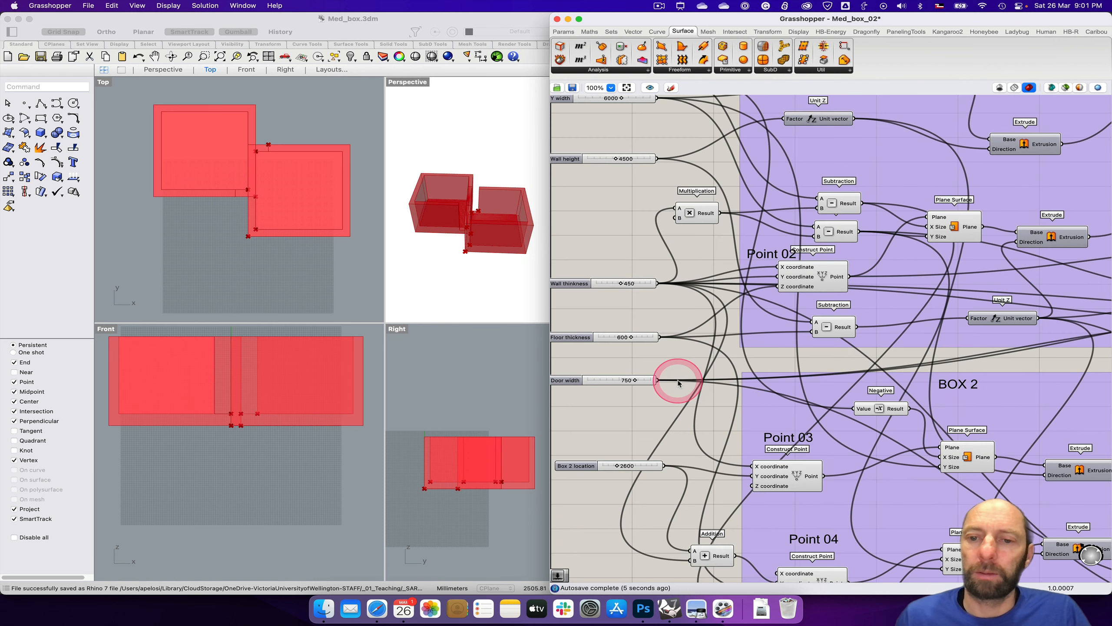
scroll(679, 382, "left", 5)
scroll(682, 382, "right", 3)
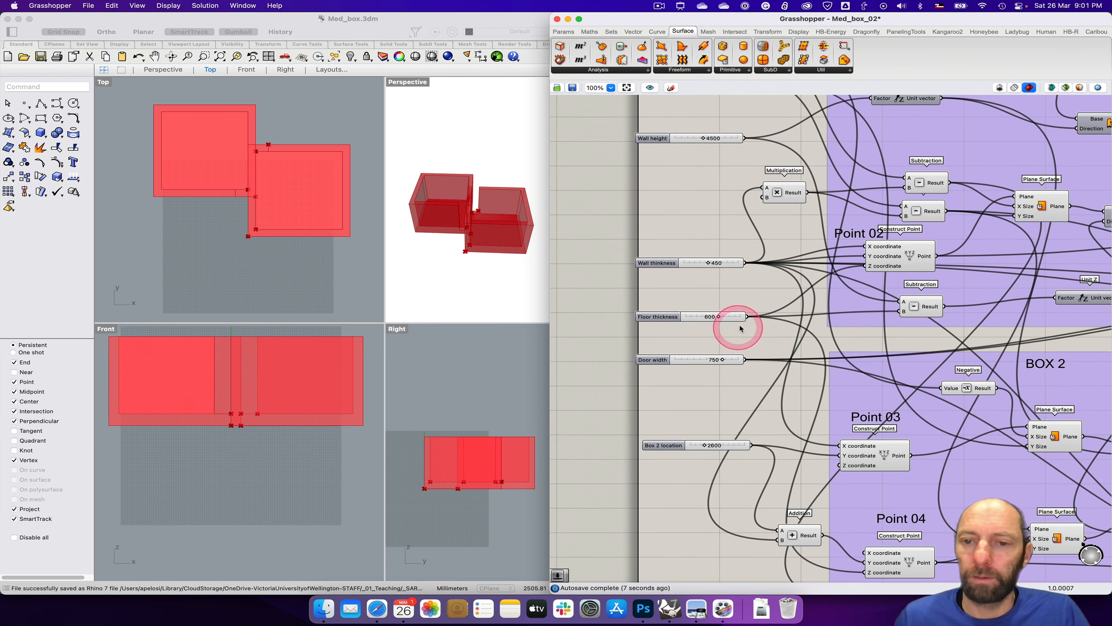
mouse_move(746, 317)
left_mouse_down()
mouse_move(1110, 360)
mouse_move(1068, 348)
mouse_move(861, 349)
mouse_move(1110, 366)
mouse_move(754, 334)
left_mouse_up()
Step: Rearrange the last Move component and the Unit Z vector to space them out on the canvas
left_click_drag(841, 332, 860, 332)
left_click_drag(927, 287, 946, 277)
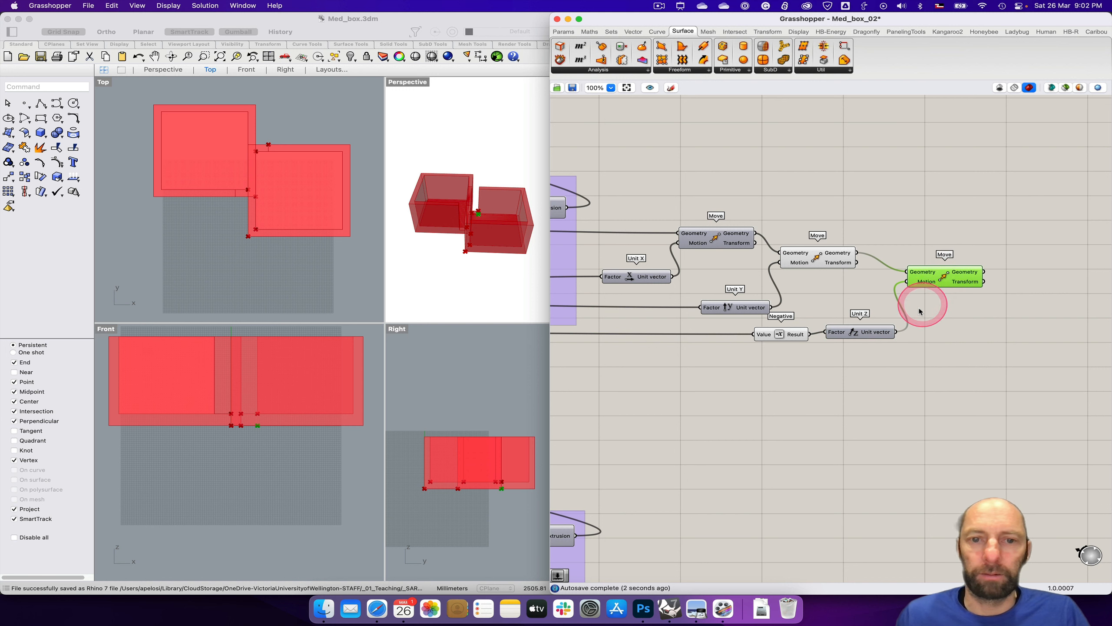
left_click_drag(895, 332, 928, 321)
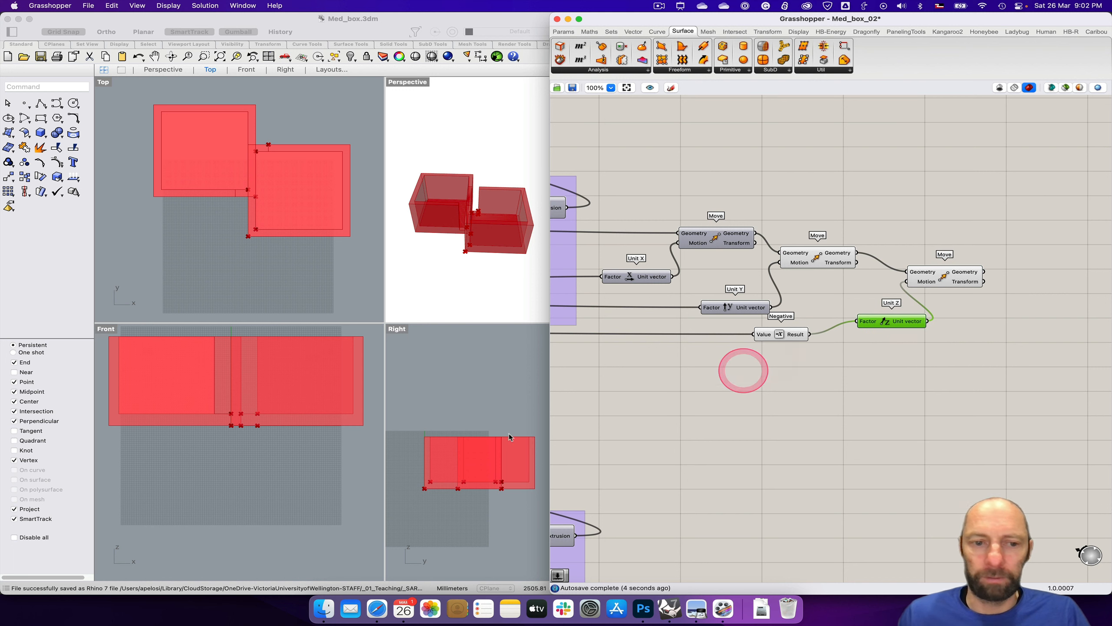
Step: Turn off the preview of the Move component driven by Unit Y and check the lowered point in the viewports
left_click(943, 280)
left_click(503, 491)
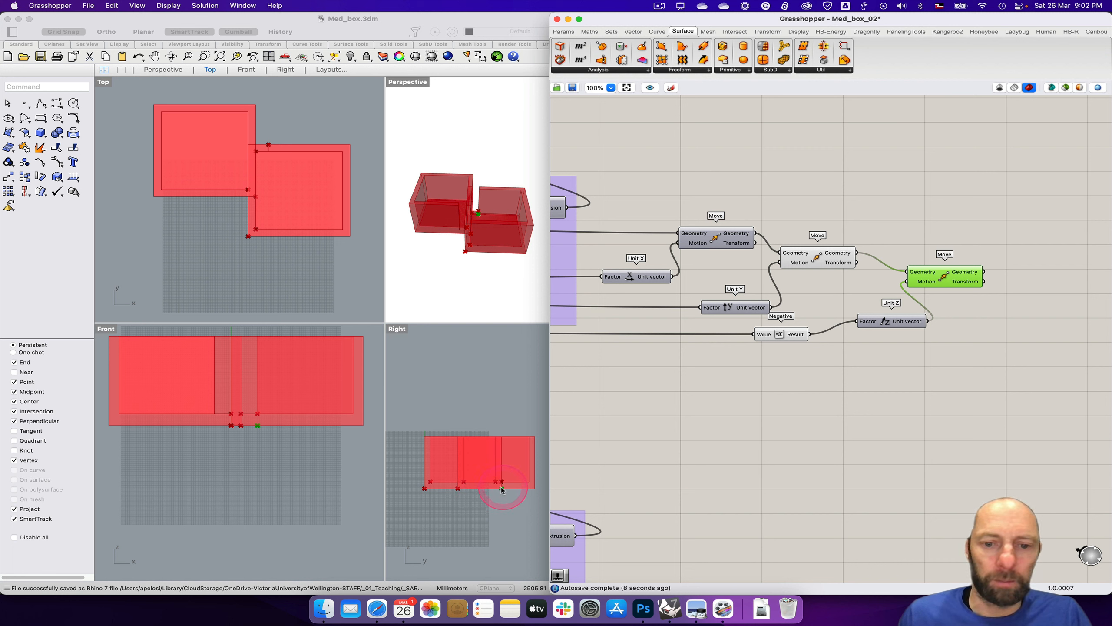
left_click(819, 261)
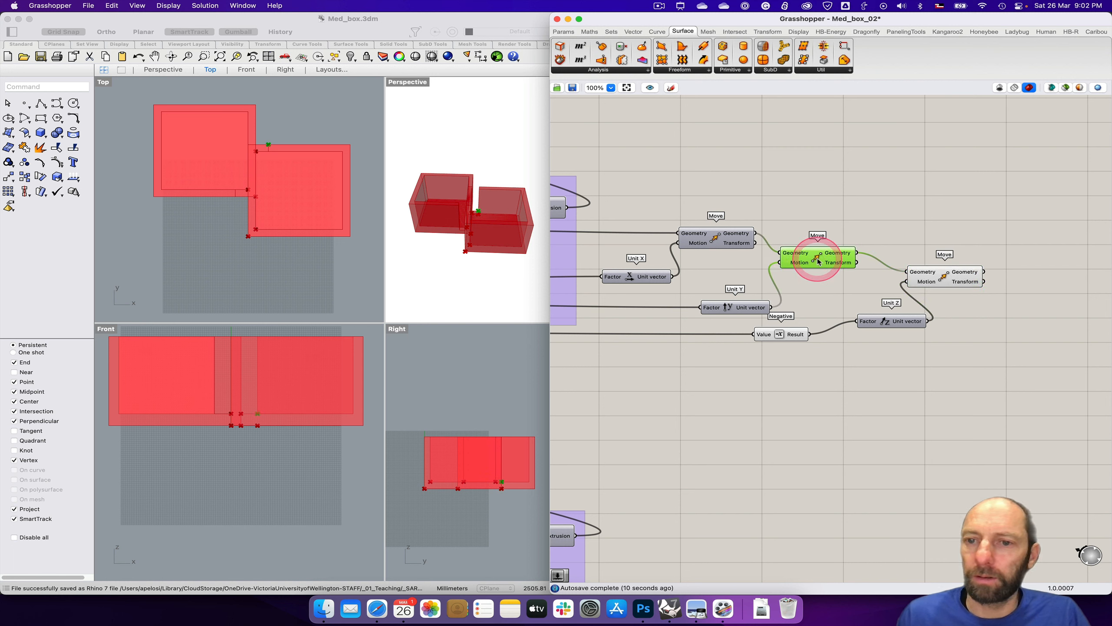
right_click(819, 261)
left_click(280, 158)
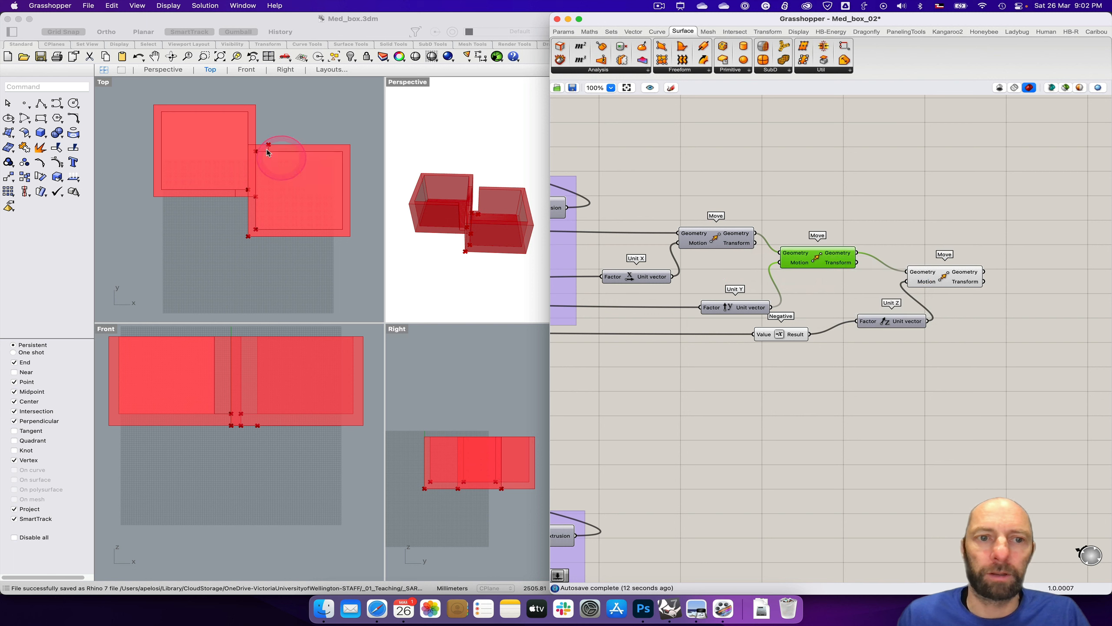
left_click(944, 276)
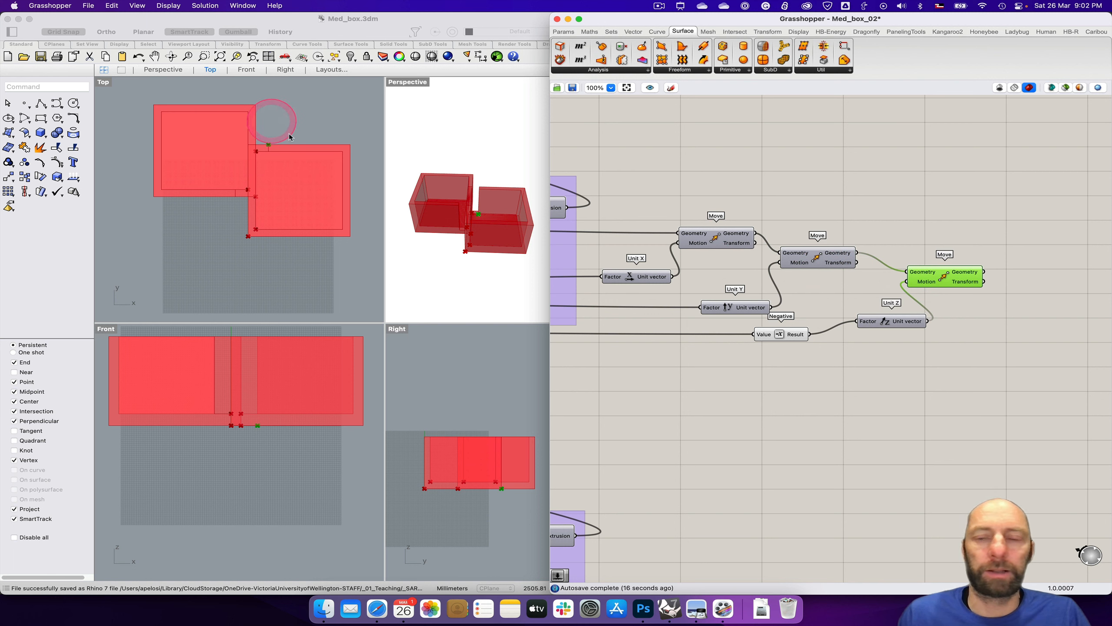
Step: Shift Unit Z closer to the Negative component and nudge the last Move component away from it
left_click_drag(911, 317, 889, 314)
right_click_drag(972, 326, 856, 371)
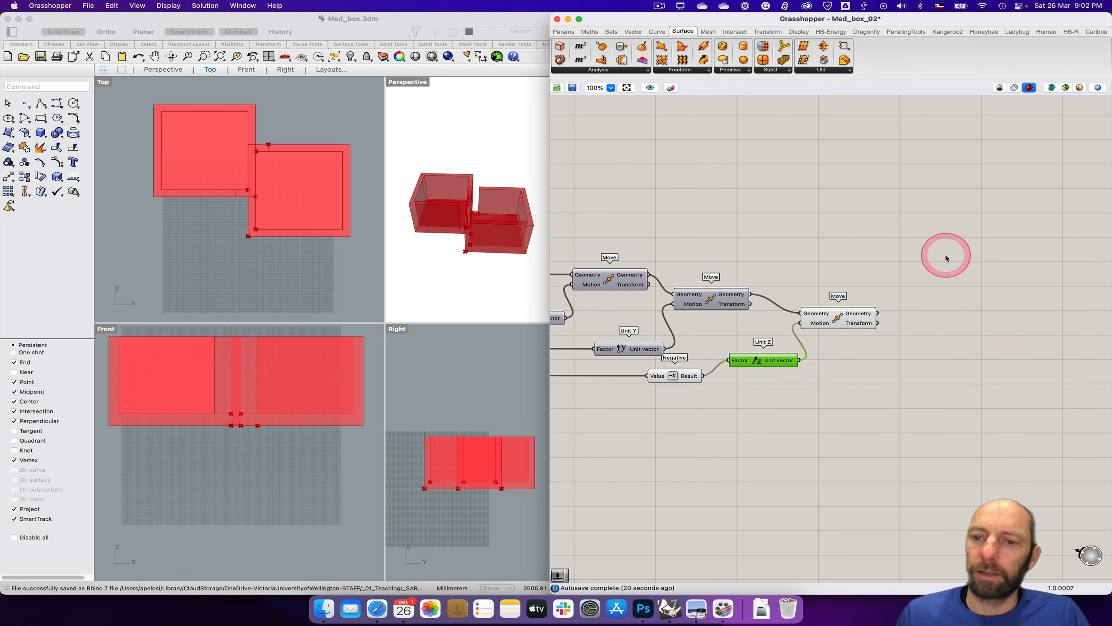
left_click_drag(843, 322, 857, 316)
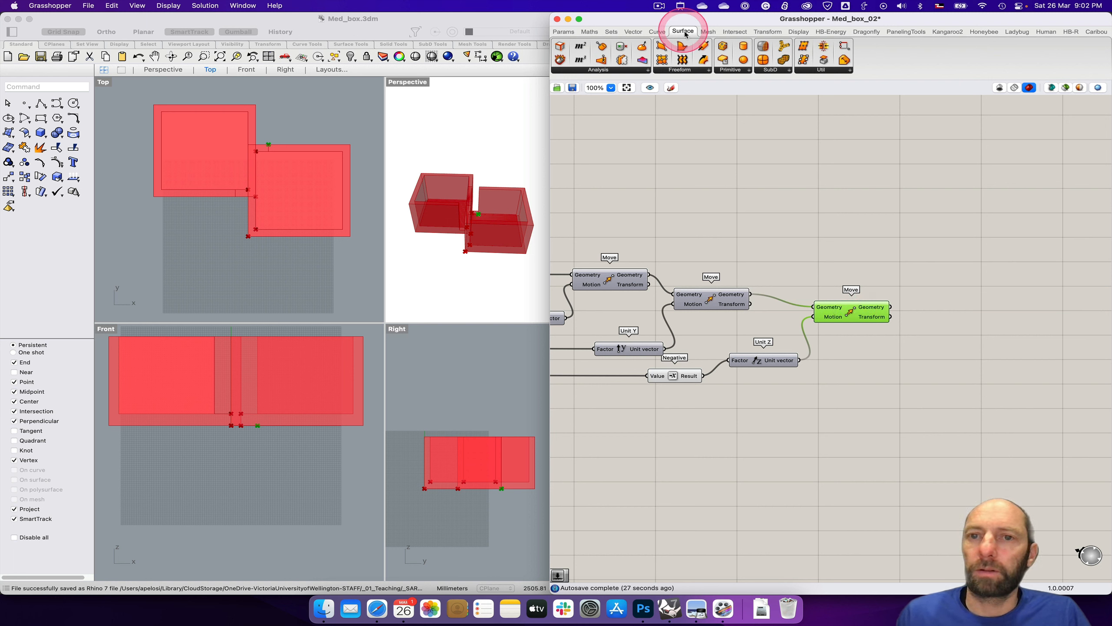
Step: Add a Plane Surface component after the last Move and connect the moved geometry to its Plane input
left_click(729, 68)
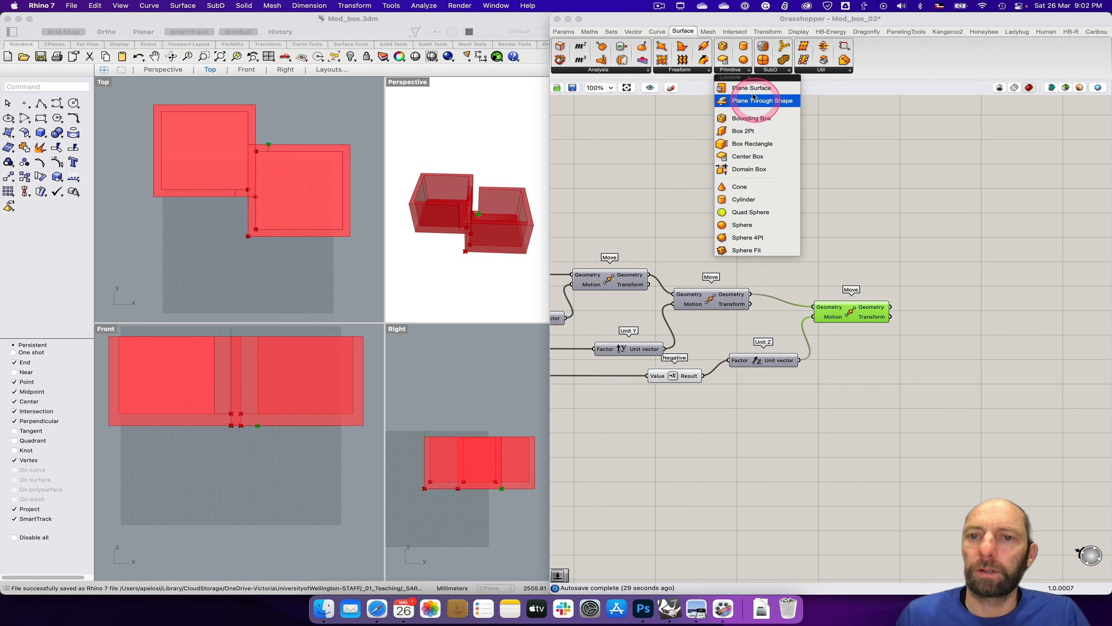
left_click(752, 87)
left_click(977, 309)
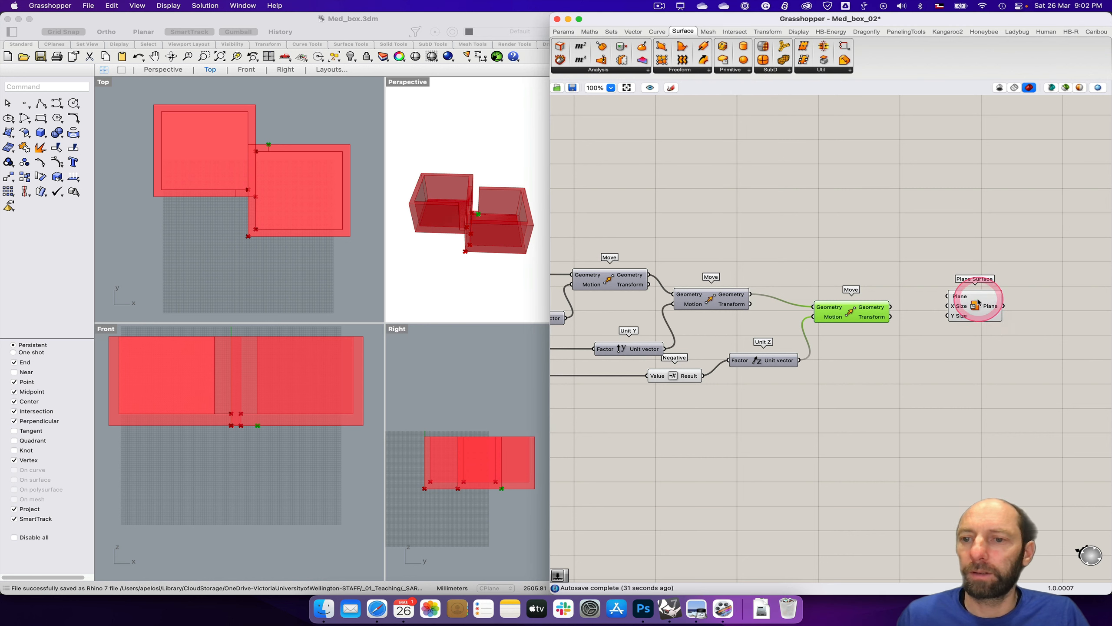
left_click_drag(977, 311, 963, 337)
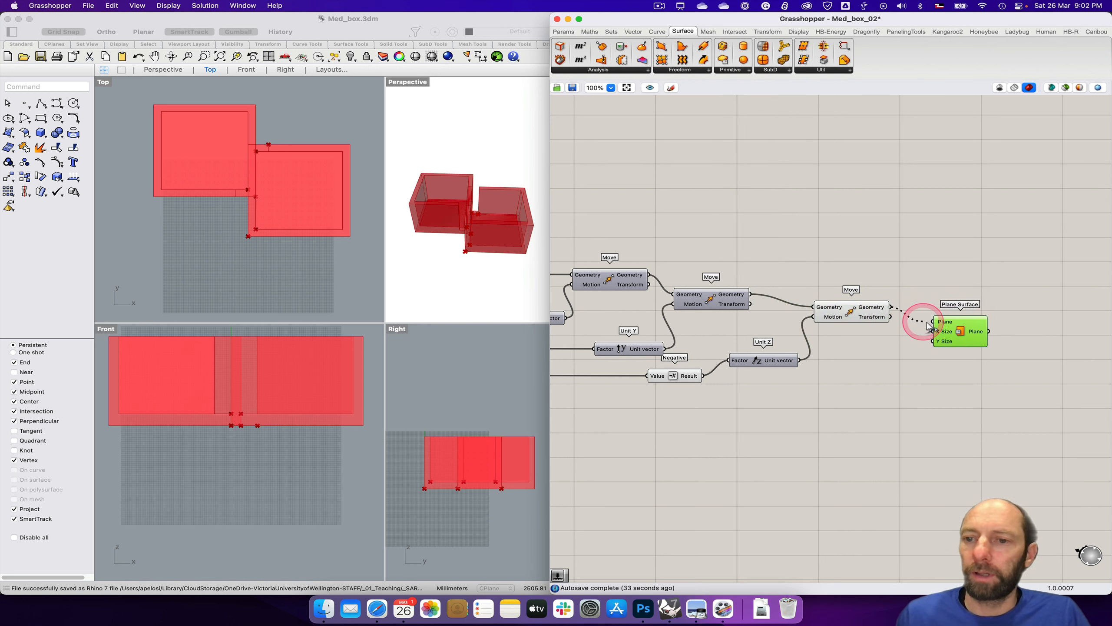
left_click_drag(950, 333, 953, 344)
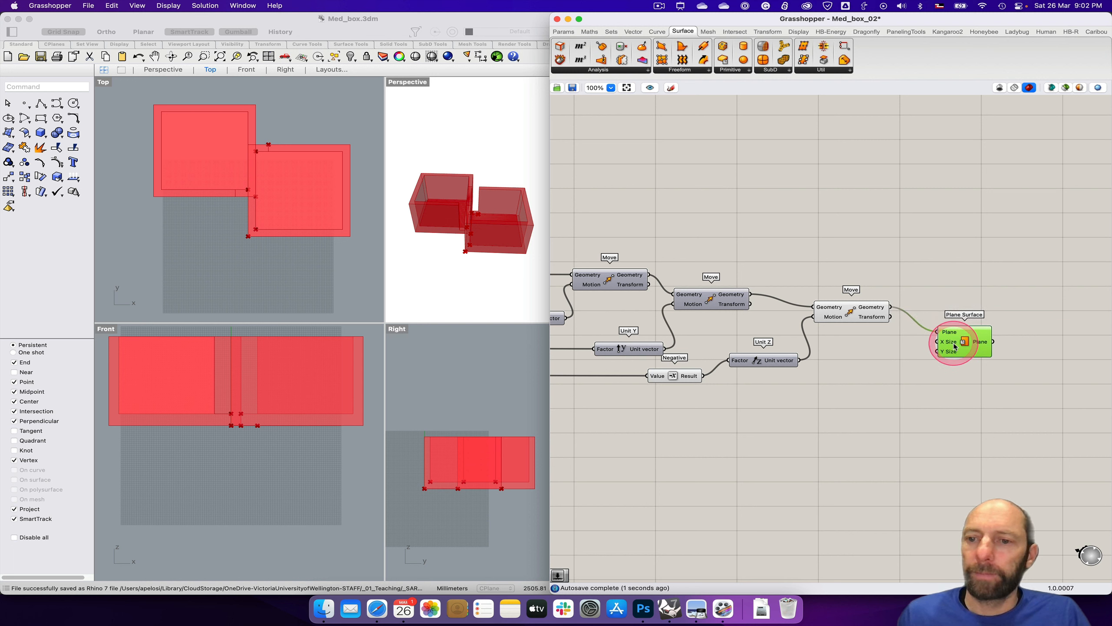
left_click(295, 218)
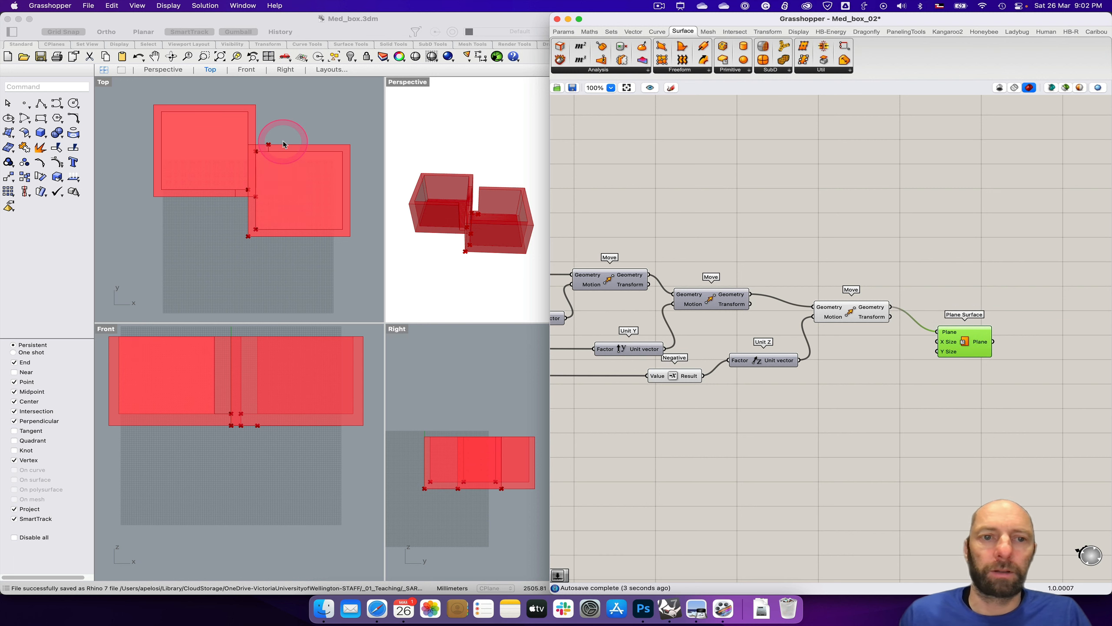
Step: Switch to Photoshop and temporarily mark the projecting wall's two directions from Point 06 on the plan with annotation arrows, then clear them
left_click(635, 615)
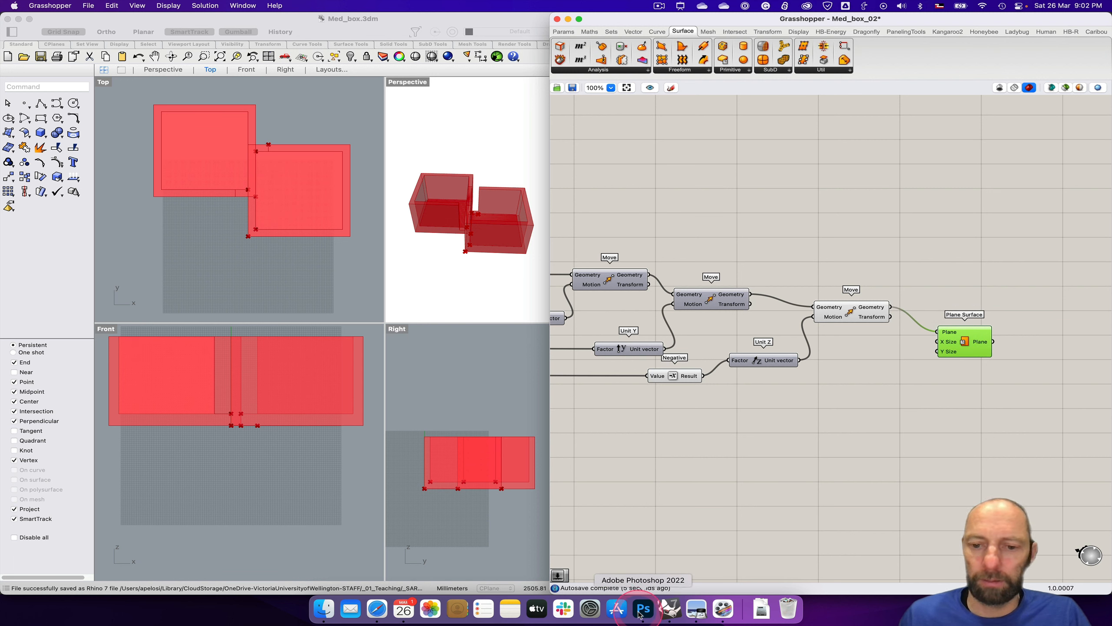
scroll(542, 308, "up", 3)
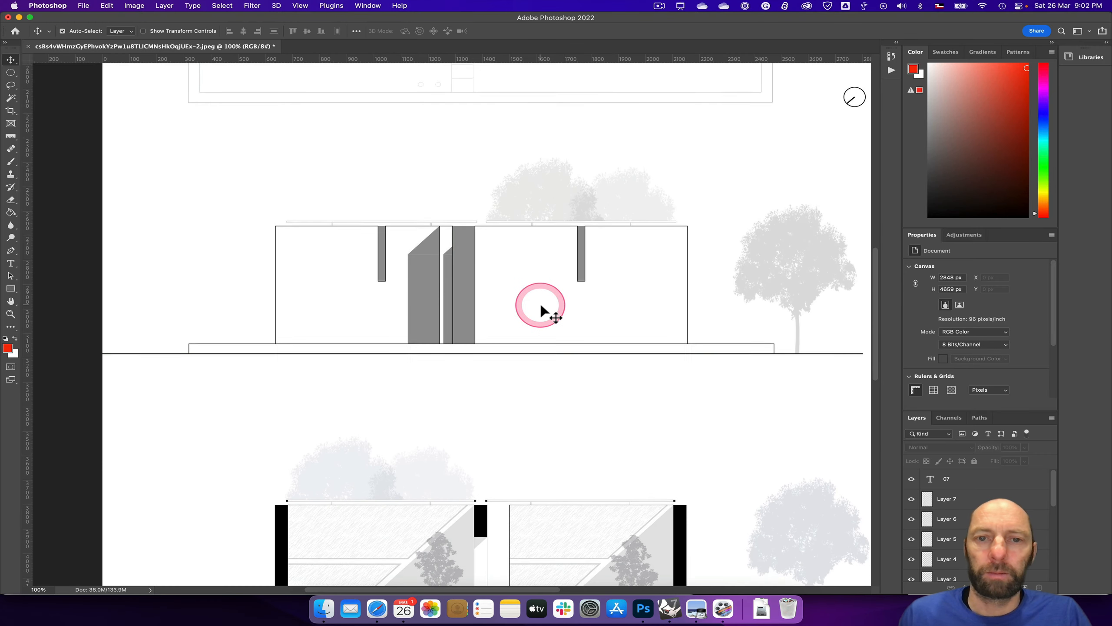
scroll(542, 308, "up", 10)
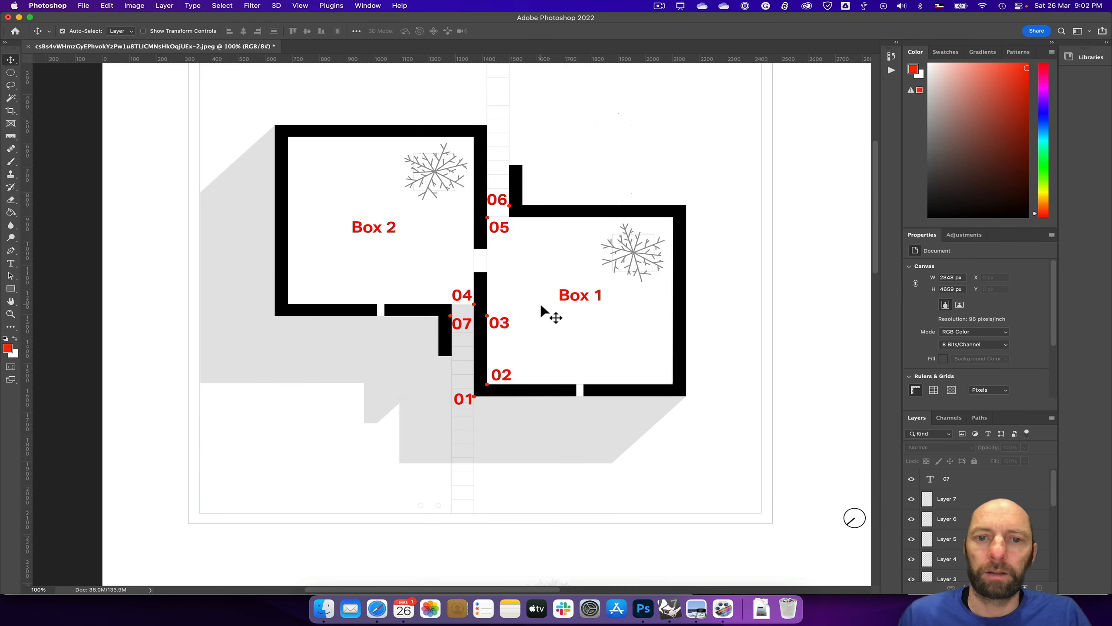
scroll(541, 308, "up", 2)
left_click(511, 250)
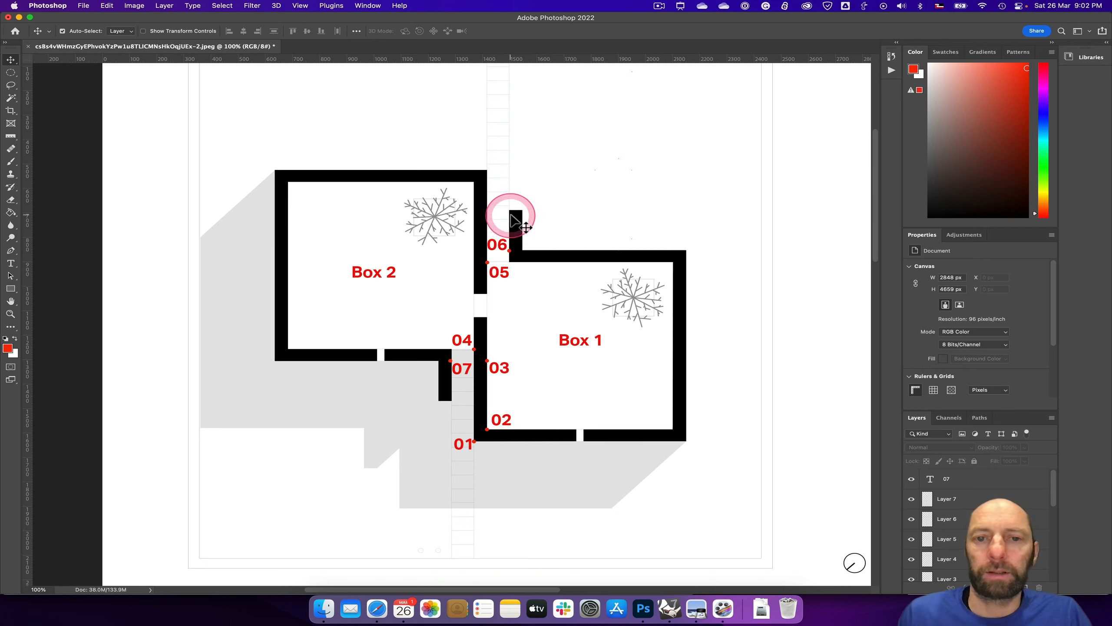
key("ctrl+a")
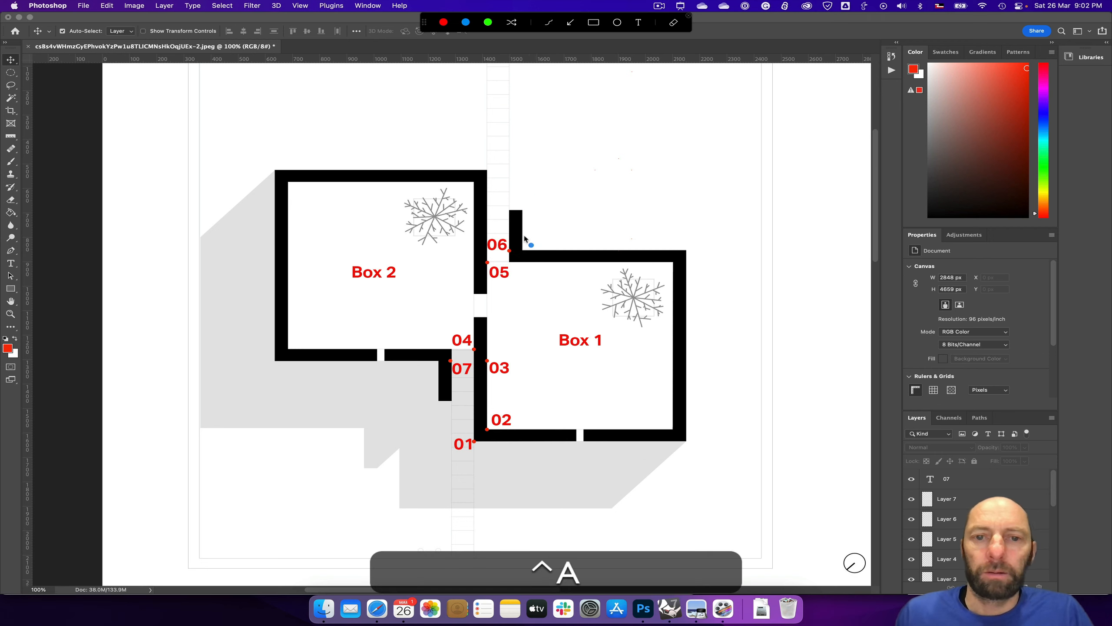
left_click_drag(510, 253, 512, 221)
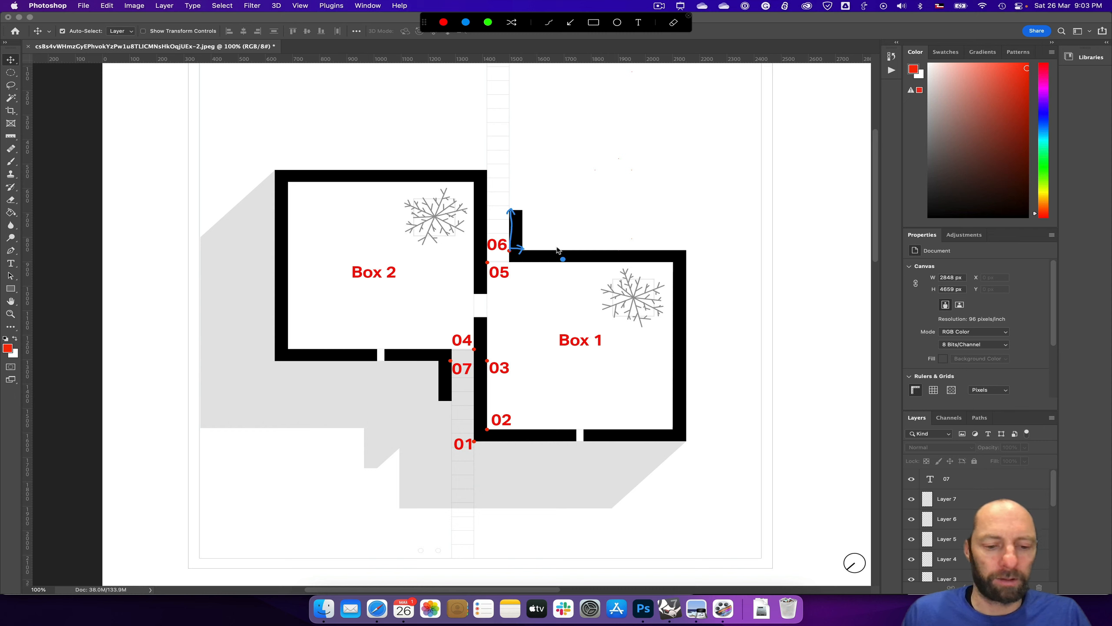
key("ctrl+s")
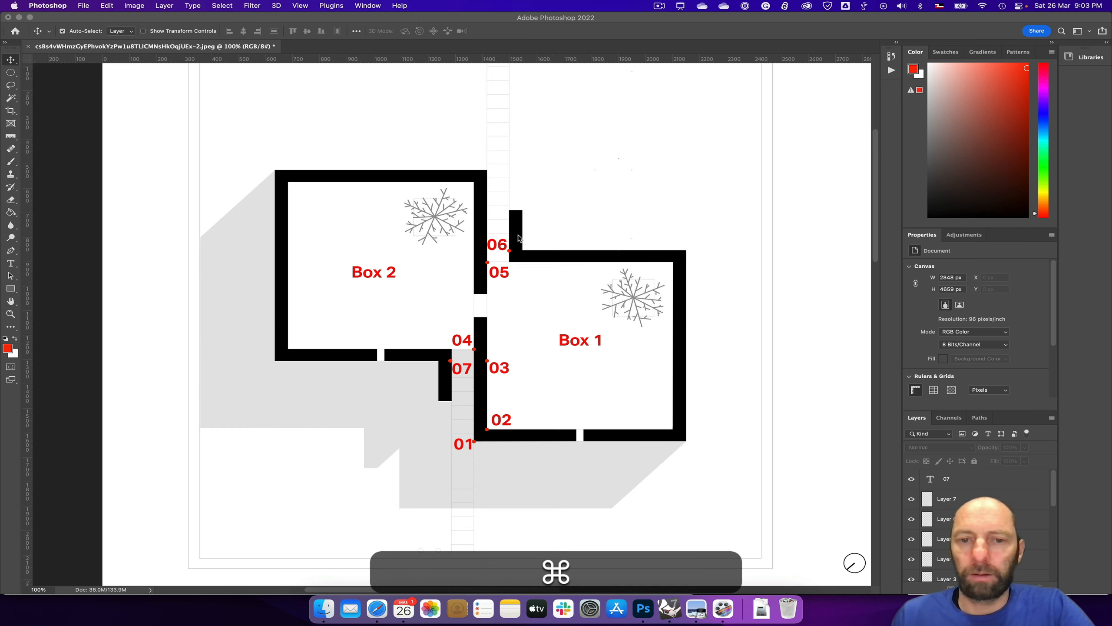
left_click(551, 249)
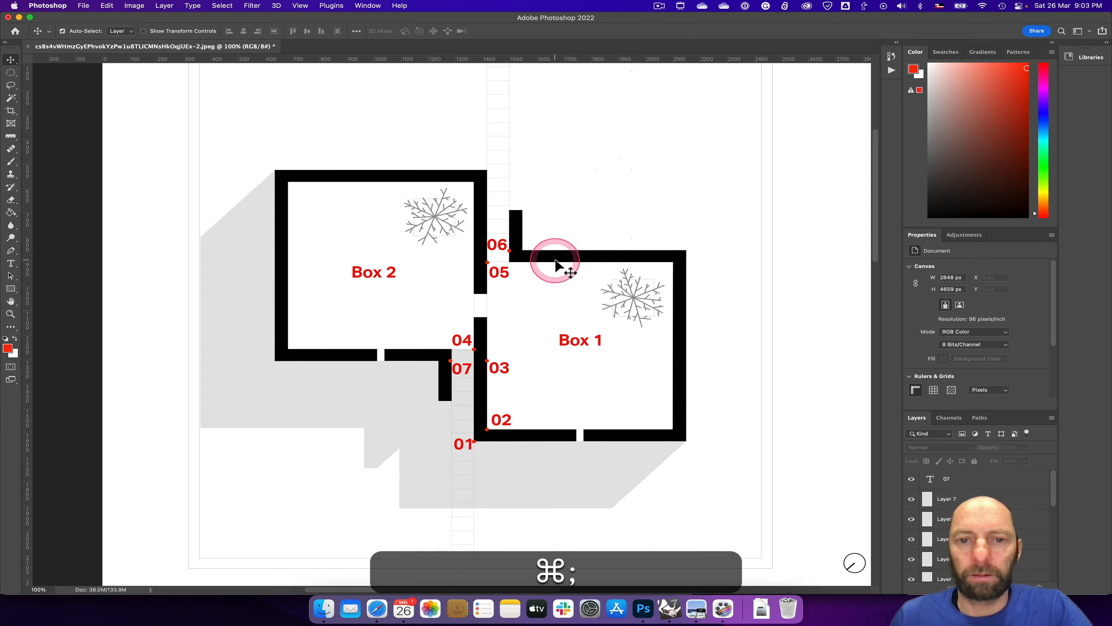
Step: Show the guides and measure the length of the projecting wall beside Point 06 with the Ruler tool
key("super+;")
scroll(524, 233, "up", 1)
scroll(525, 239, "down", 1)
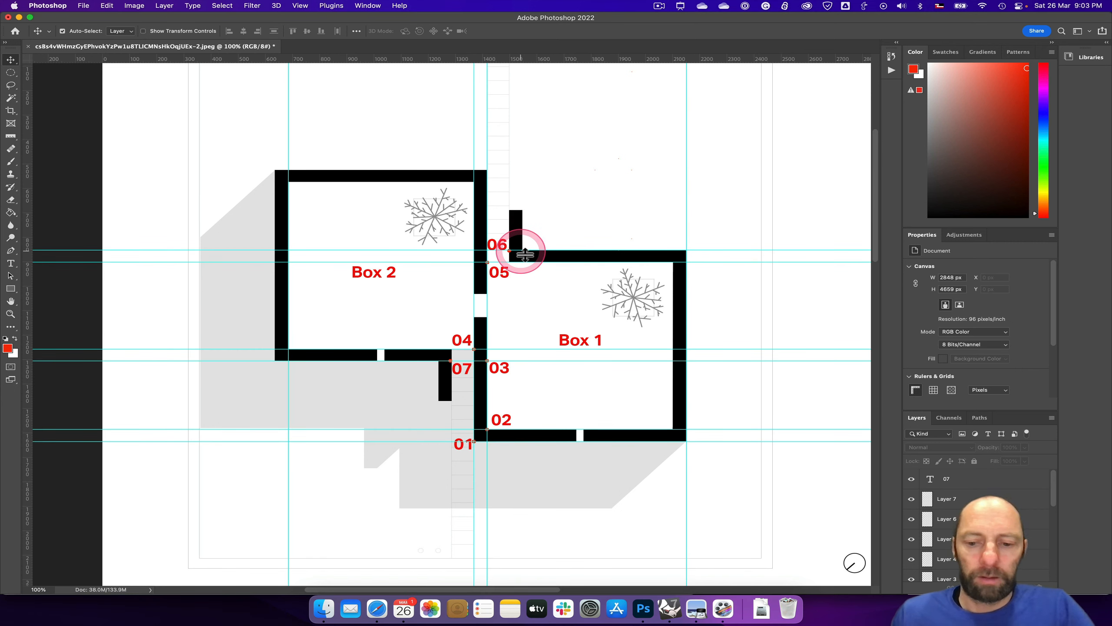
left_click(373, 216)
left_click(13, 149)
left_click(10, 137)
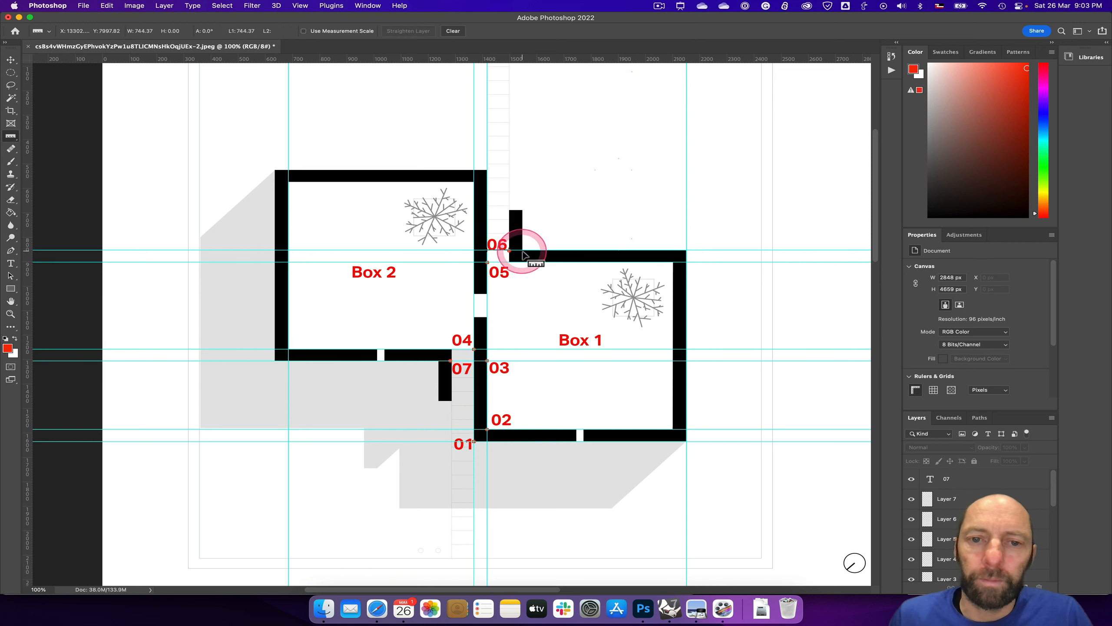
left_click_drag(523, 251, 523, 212)
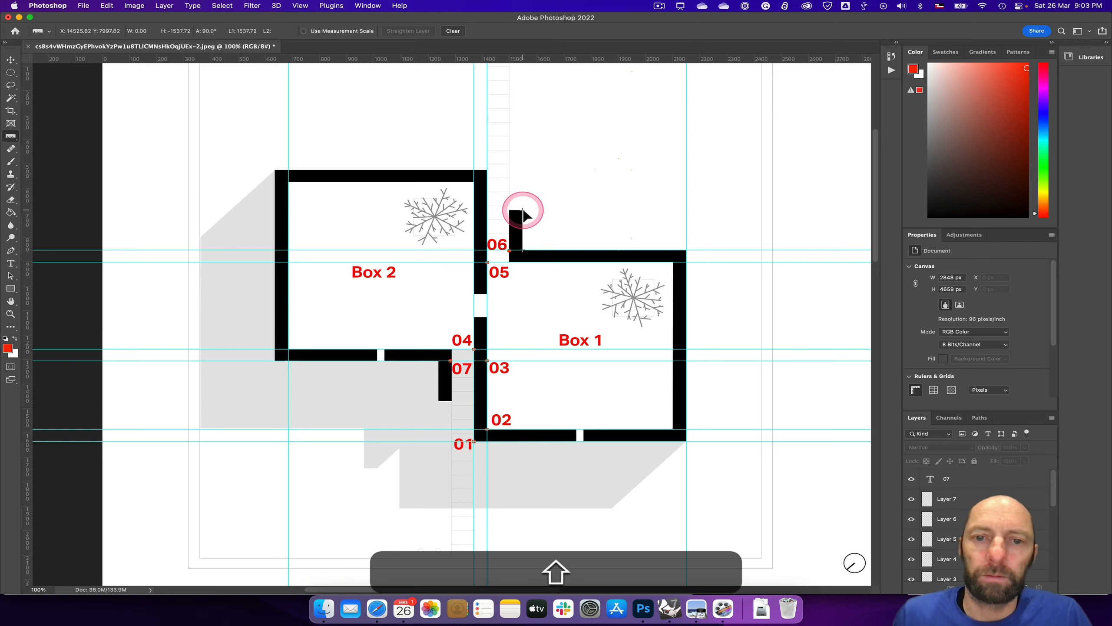
left_click_drag(523, 212, 522, 214, "shift")
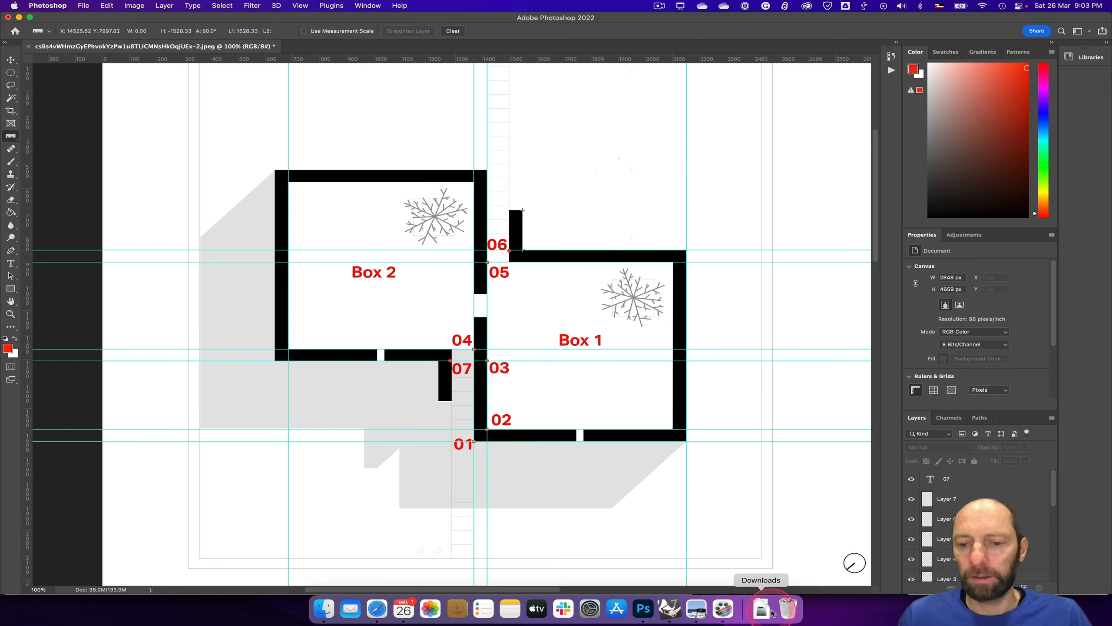
Step: Switch to Grasshopper and add a number slider with value 1500 and maximum 10000 below the Door width slider
left_click(669, 610)
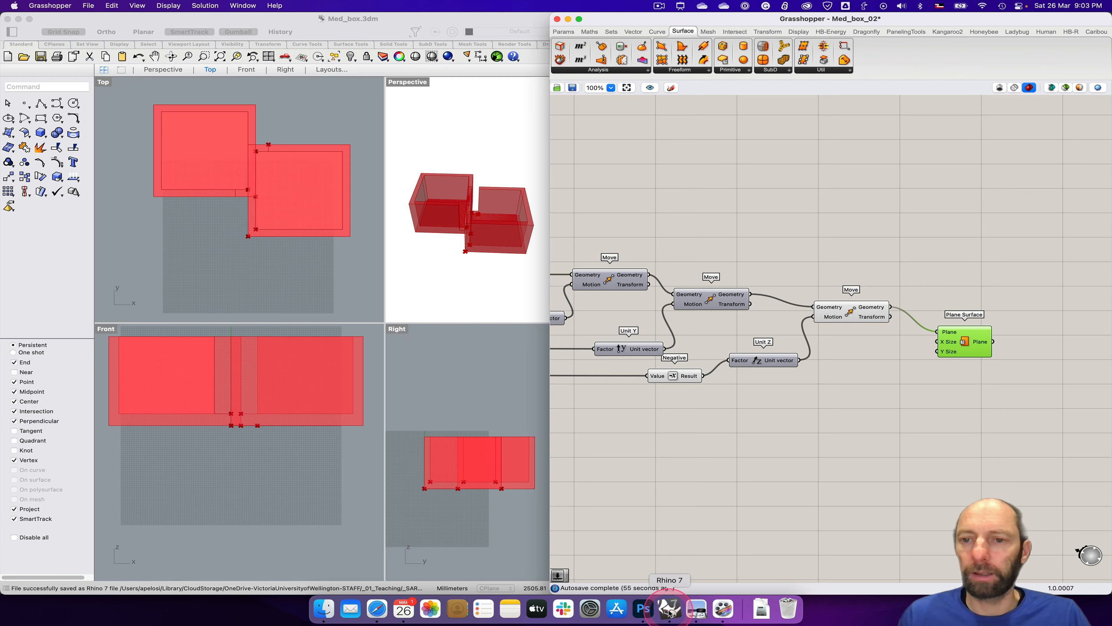
right_click_drag(686, 427, 960, 427)
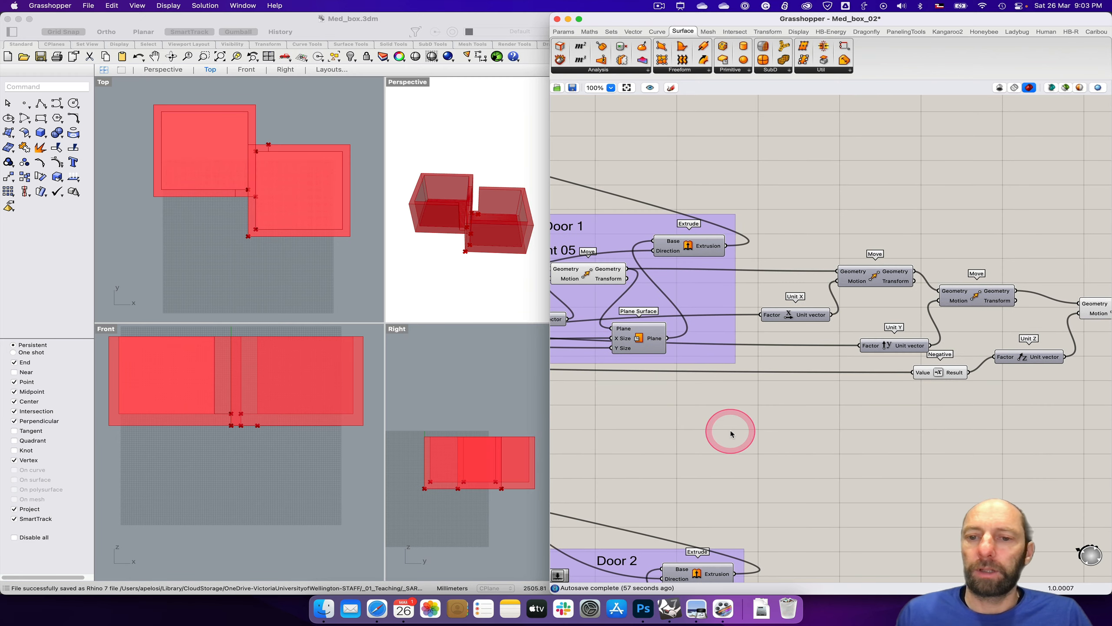
scroll(728, 433, "down", 3)
right_click_drag(696, 438, 947, 410)
right_click_drag(785, 418, 921, 410)
right_click_drag(735, 397, 842, 381)
left_click(624, 361)
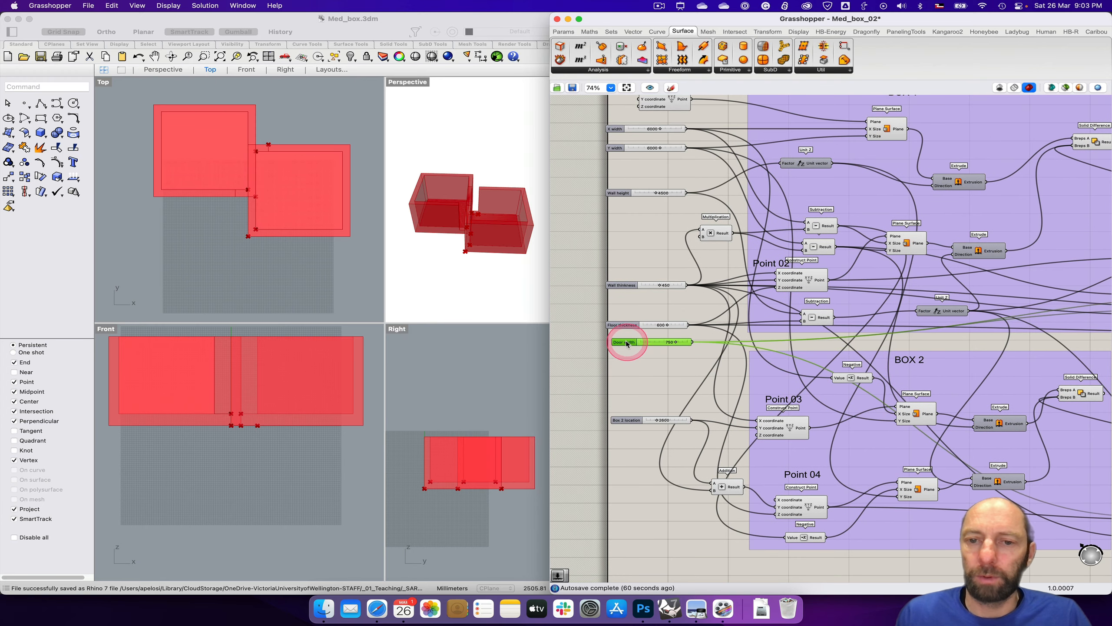
double_click(636, 376)
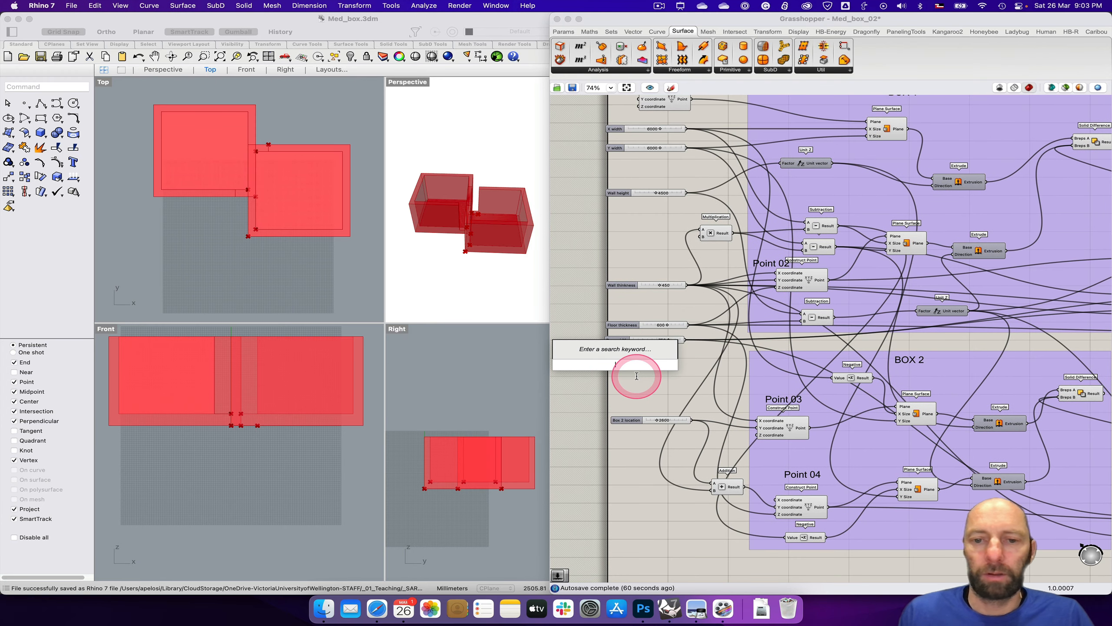
type("1500")
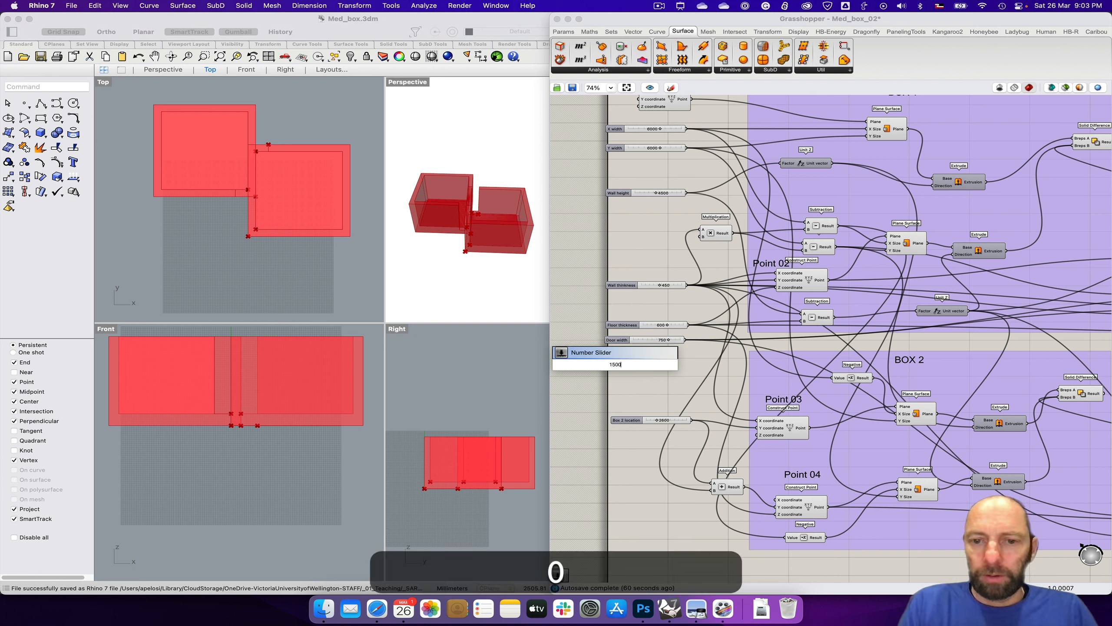
key("Return")
mouse_move(620, 368)
left_mouse_down()
mouse_move(597, 367)
mouse_move(628, 369)
left_mouse_up()
double_click(629, 369)
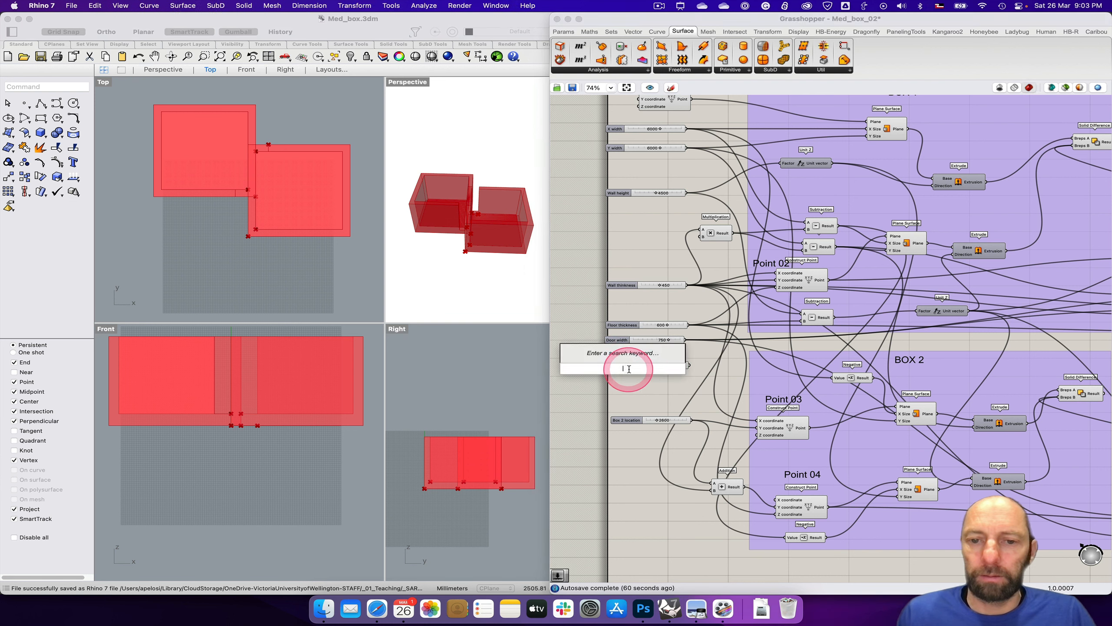
left_click(625, 375)
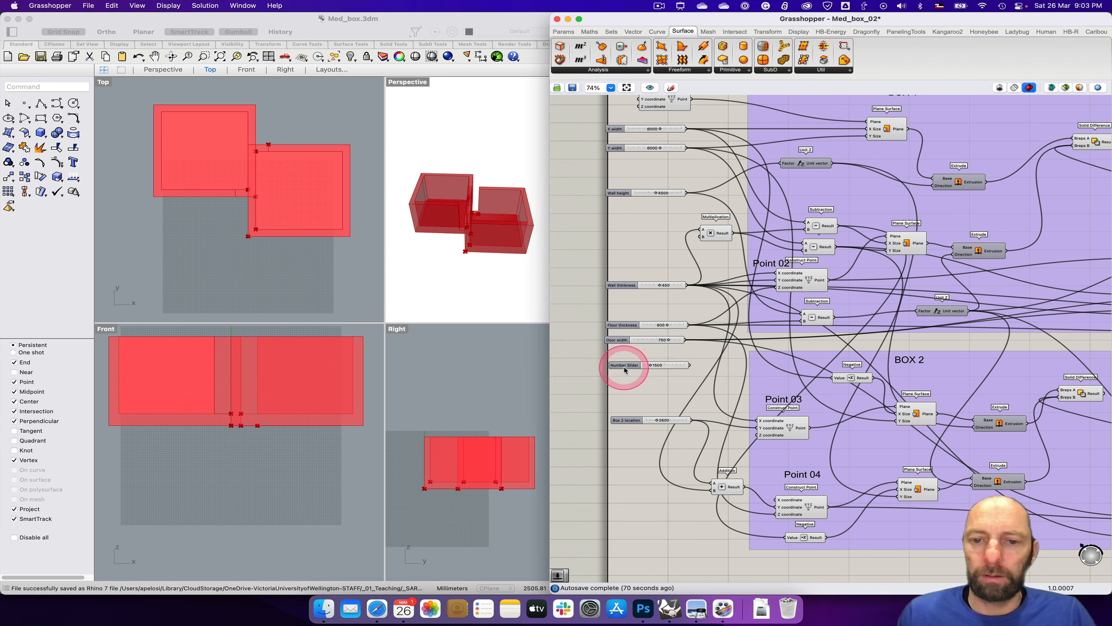
Step: Rename the new 1500 number slider as Door return
double_click(625, 367)
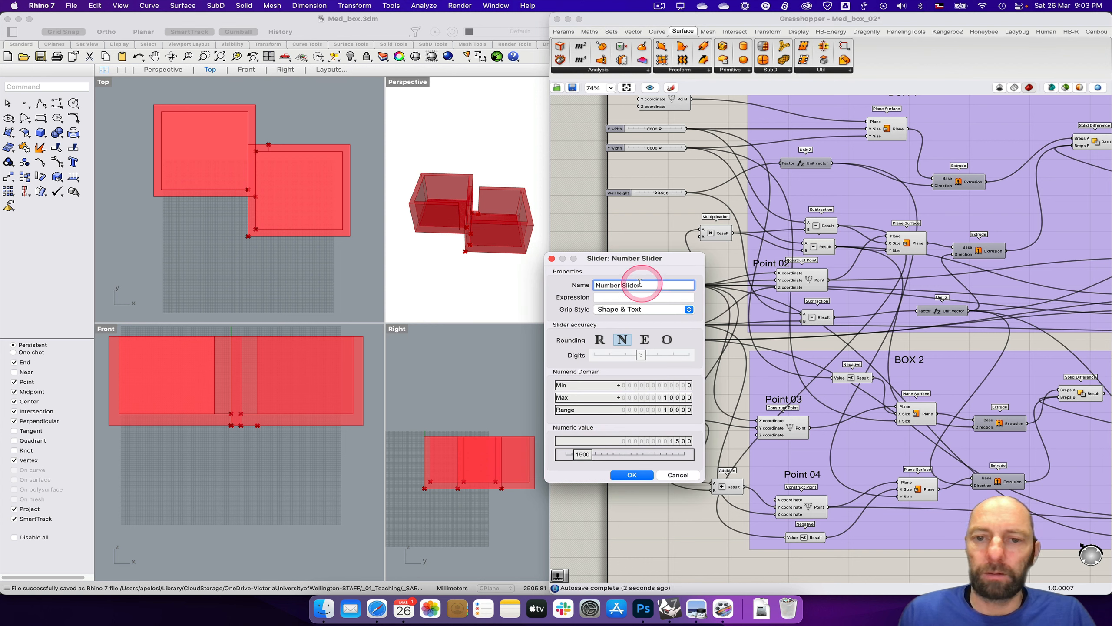
type("D")
type(" return")
left_click(632, 474)
type("oor")
Step: Connect the Door return slider to the last Plane Surface's Y Size input and maximize the Top viewport to check it
right_click_drag(956, 373, 855, 394)
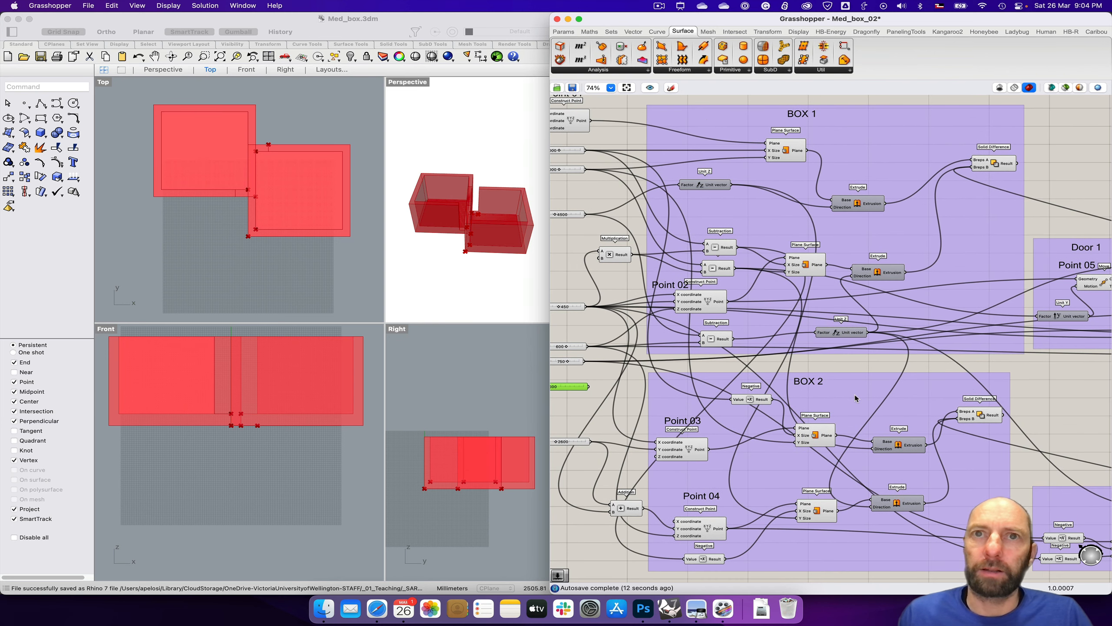
right_click_drag(752, 408, 727, 410)
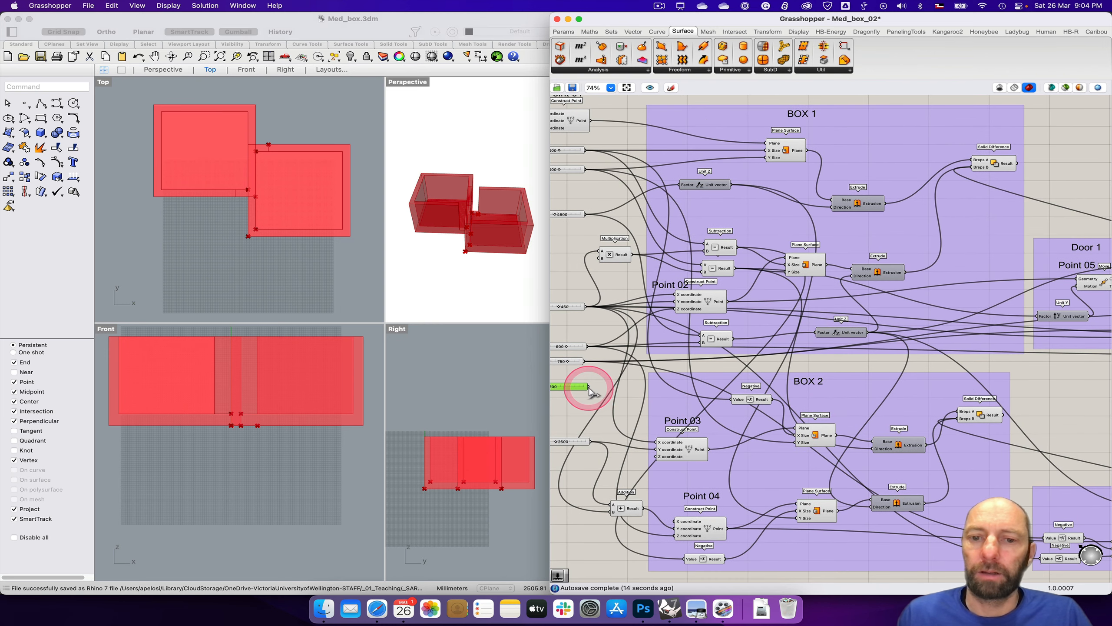
left_click_drag(589, 389, 1048, 338)
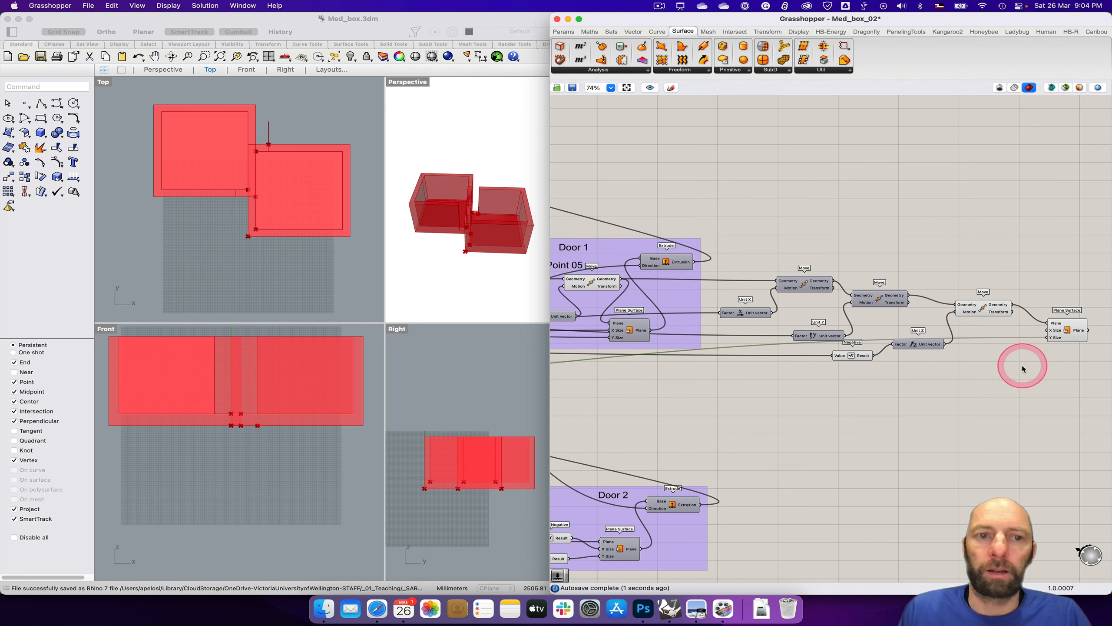
double_click(102, 82)
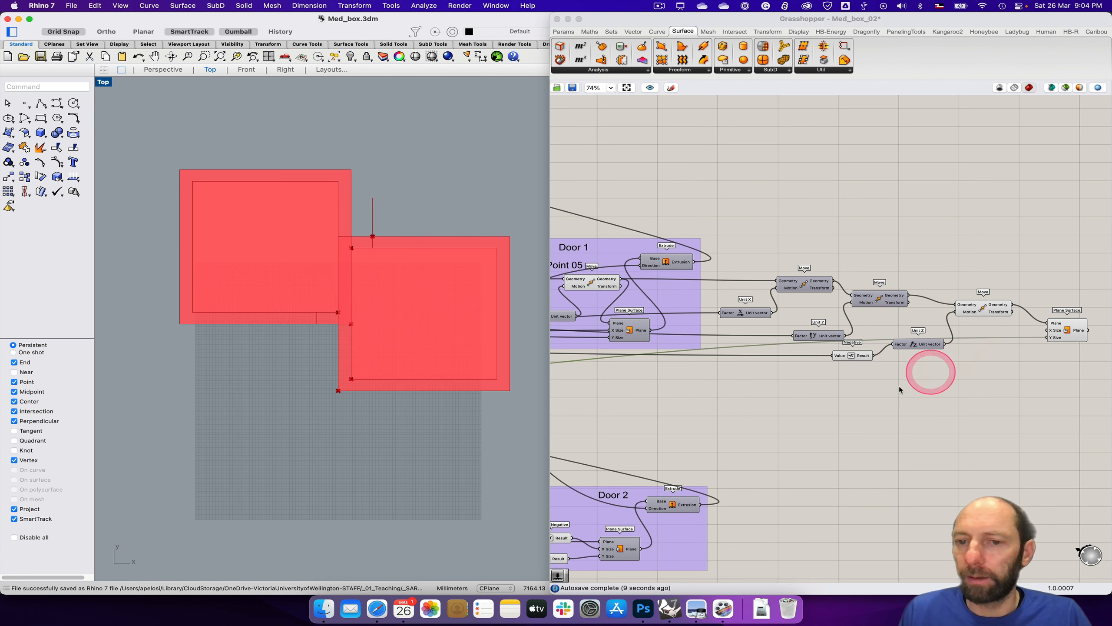
Step: Connect the Wall thickness slider to the X Size input of the last Plane Surface
scroll(690, 408, "down", 3)
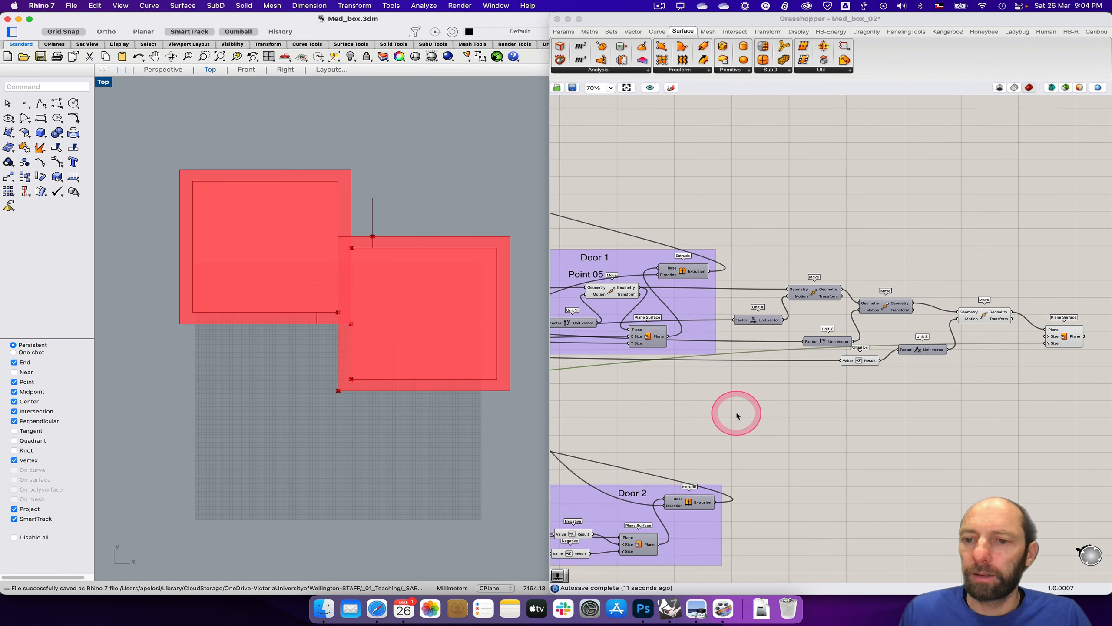
right_click_drag(635, 418, 1013, 413)
right_click_drag(746, 418, 961, 411)
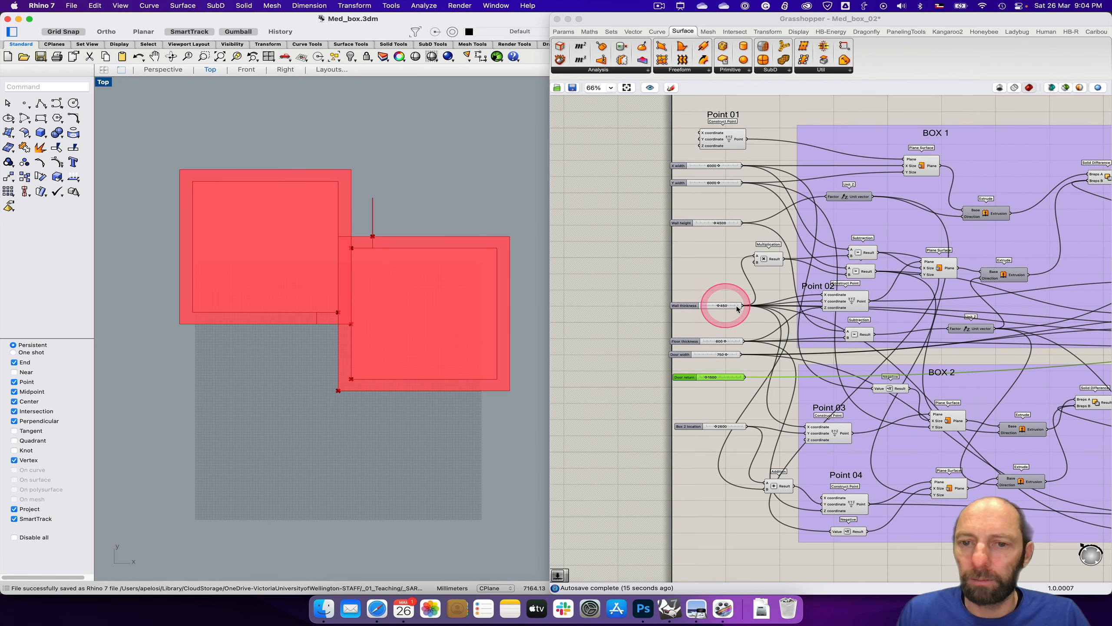
left_click_drag(742, 306, 1015, 328)
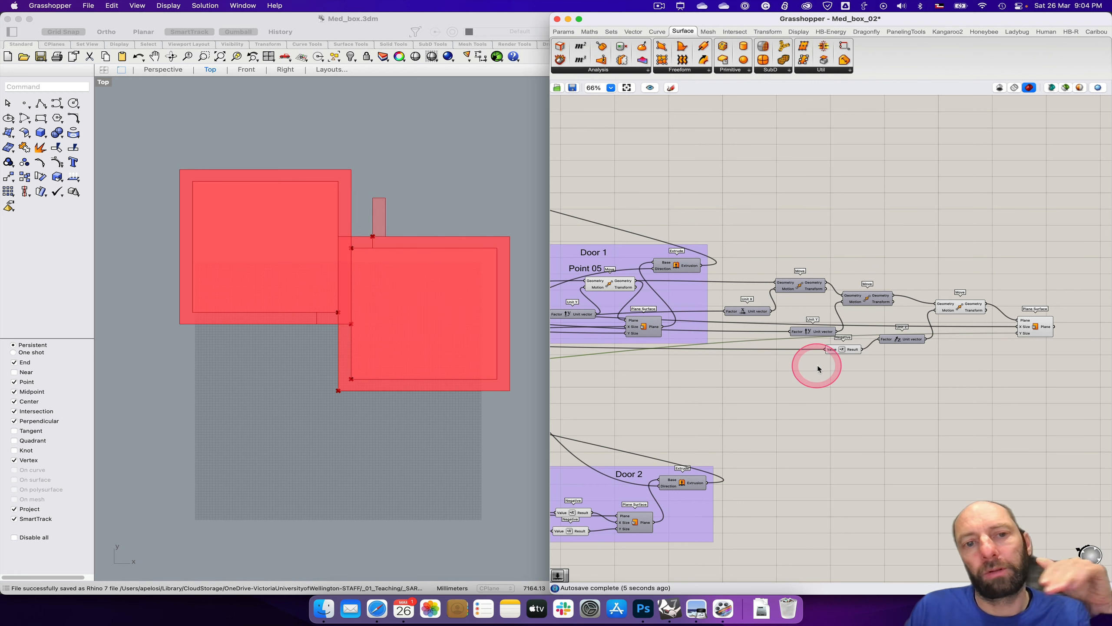
Step: Add an Extrude component after the last Plane Surface and connect the plane output to its Base input
right_click_drag(989, 377, 804, 392)
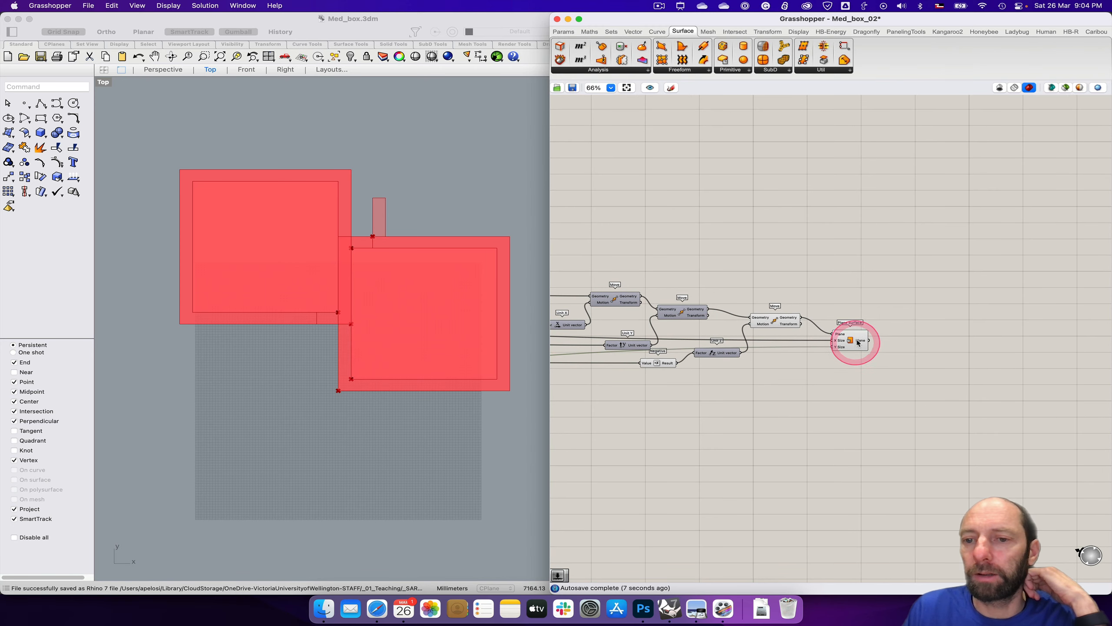
left_click_drag(859, 339, 853, 342)
double_click(901, 351)
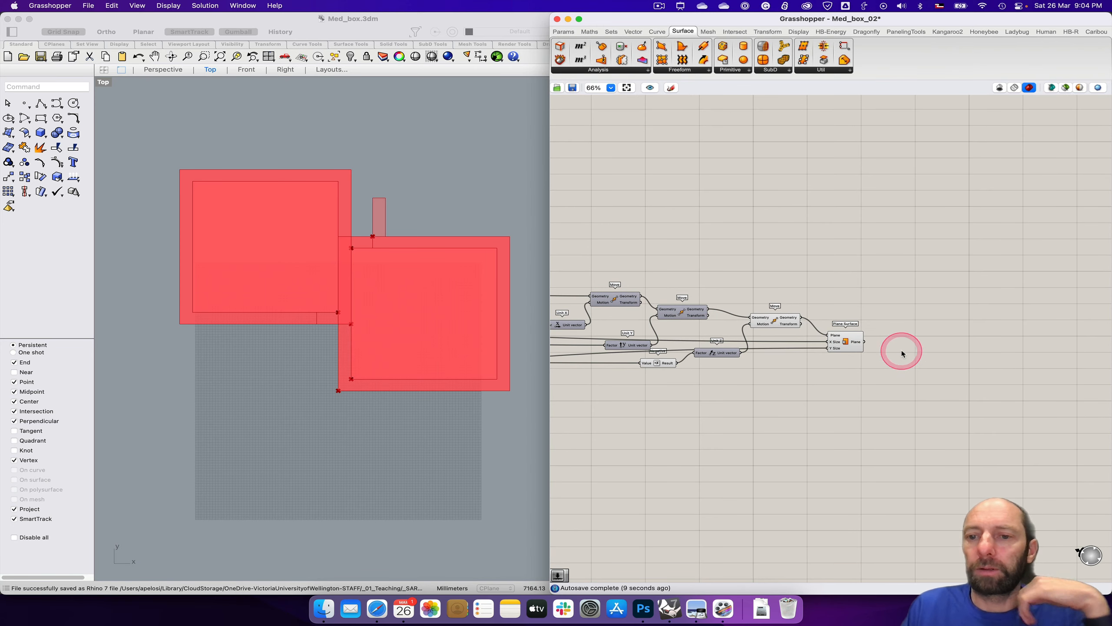
type("ext")
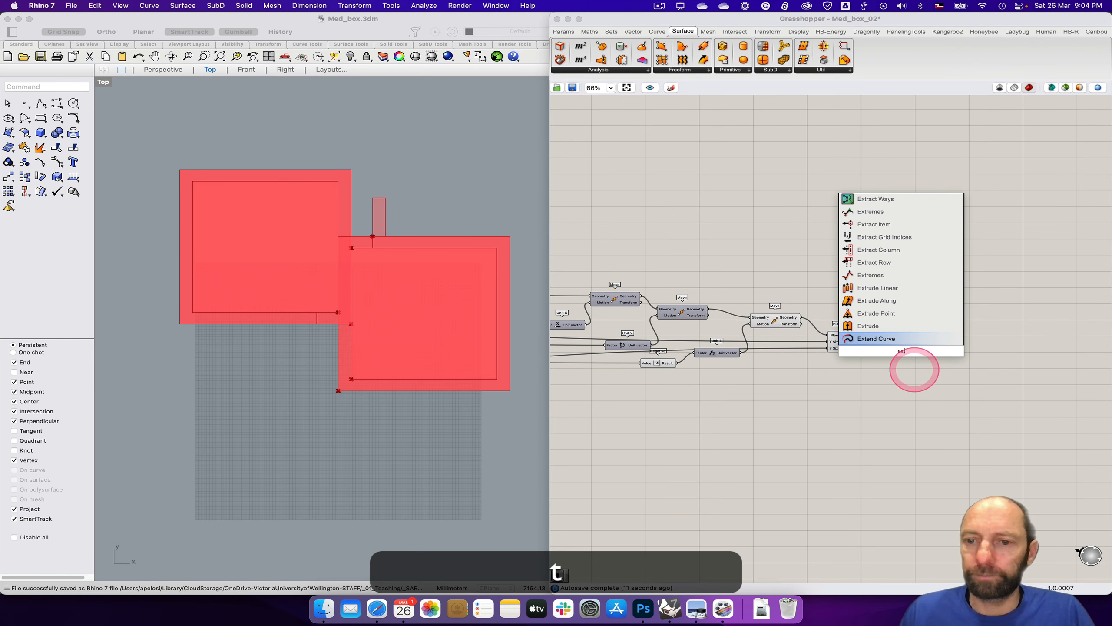
left_click(910, 350)
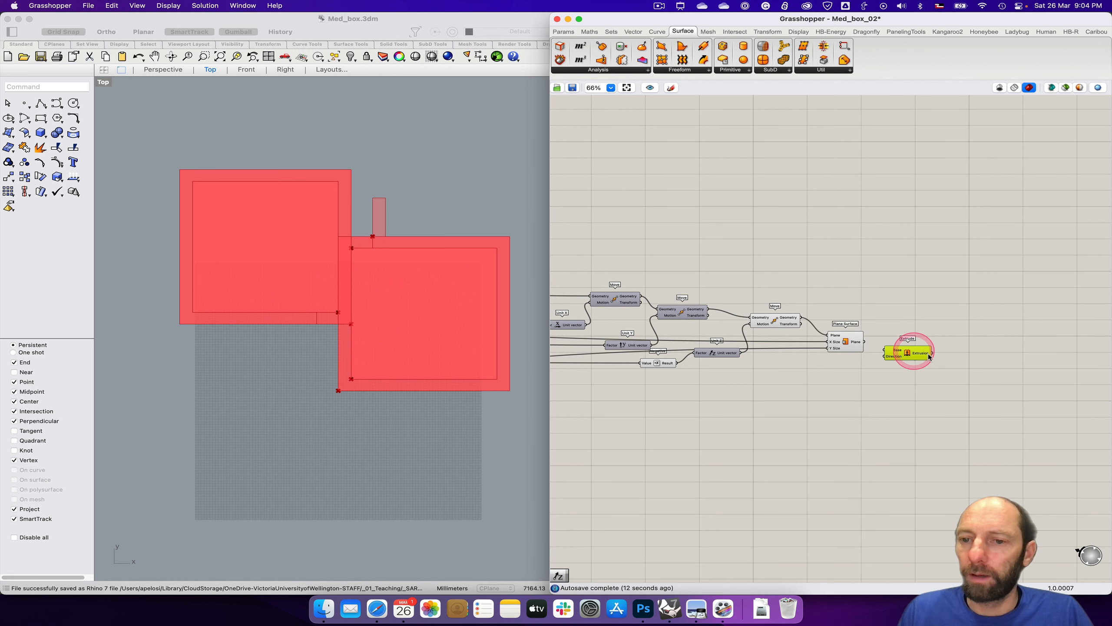
left_click_drag(910, 354, 936, 362)
left_click_drag(866, 347, 909, 369)
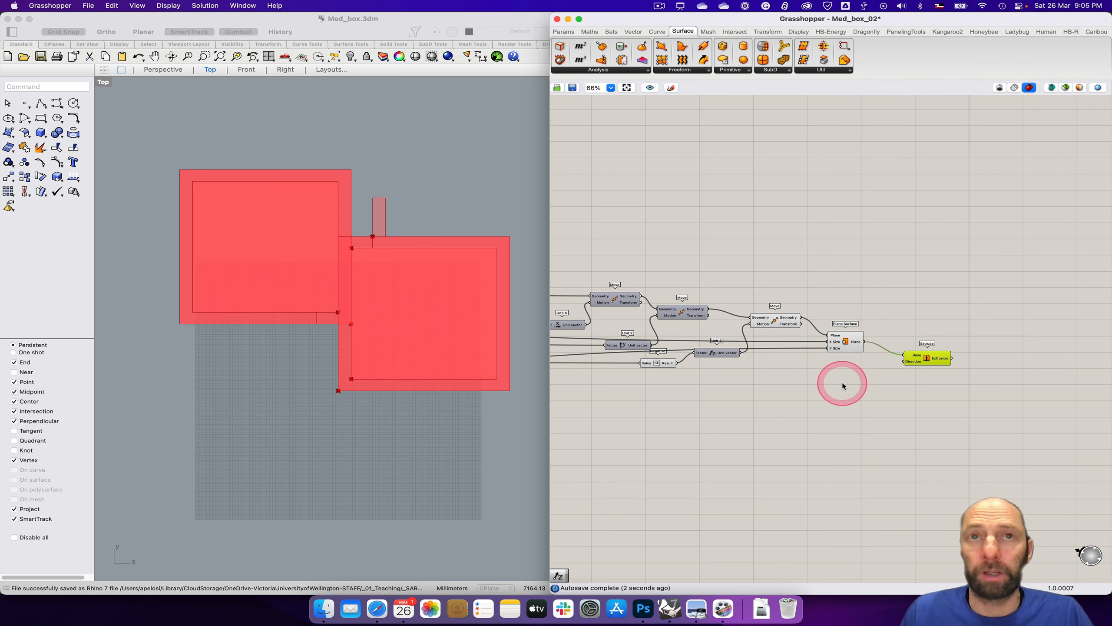
Step: Connect BOX 1's Unit Z height vector to the last Extrude's Direction input and check the wall in the Perspective view
right_click_drag(722, 408, 938, 444)
scroll(839, 435, "down", 1)
right_click_drag(701, 434, 971, 402)
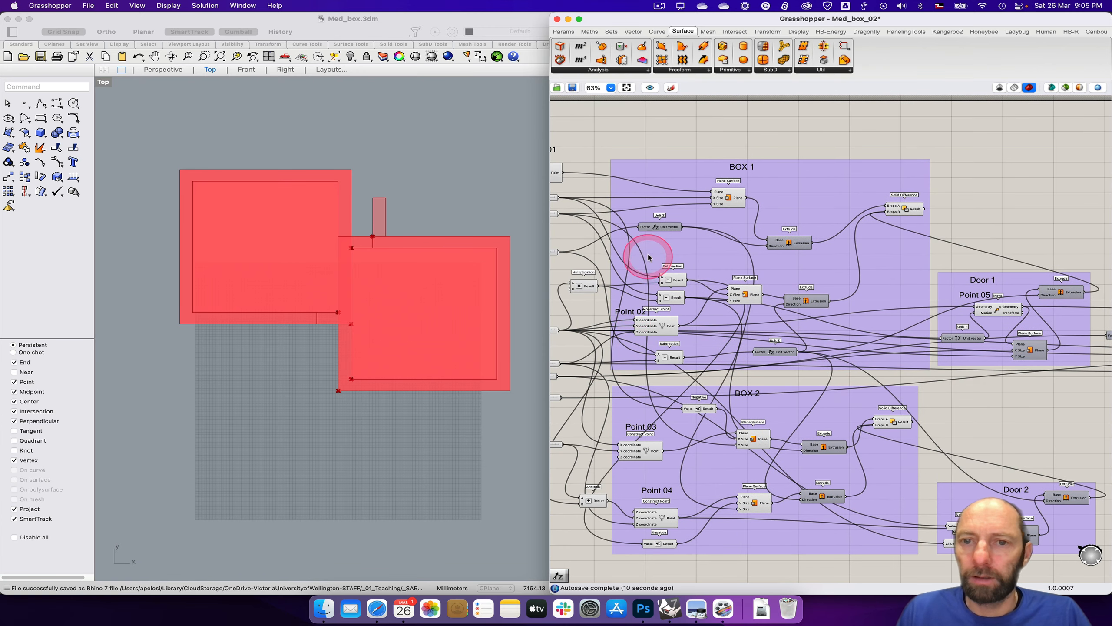
right_click_drag(669, 122, 772, 126)
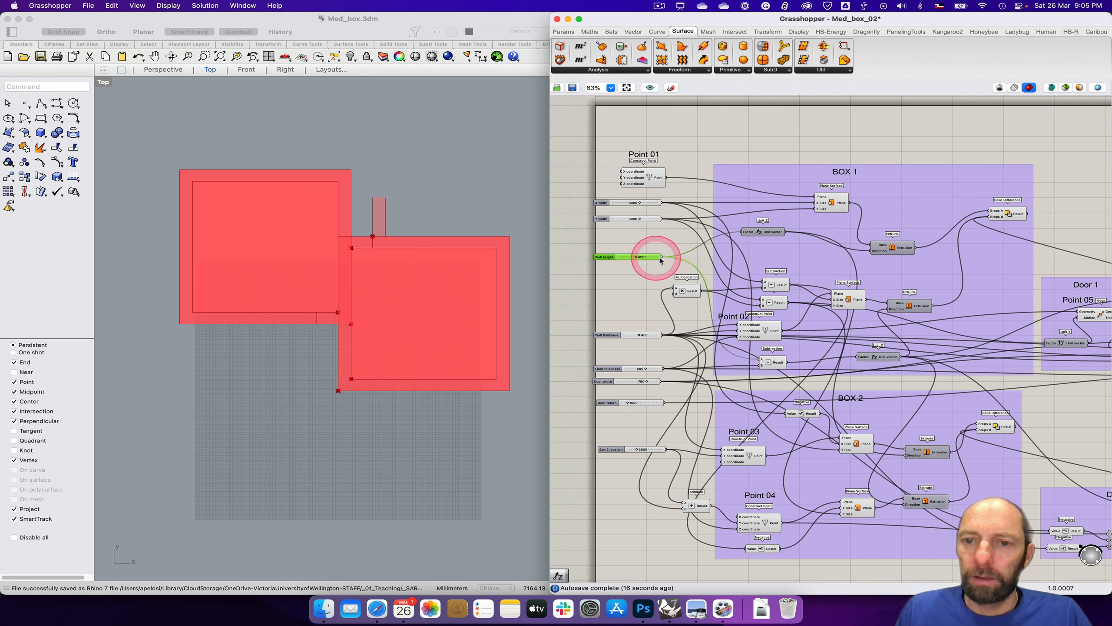
left_click(783, 234)
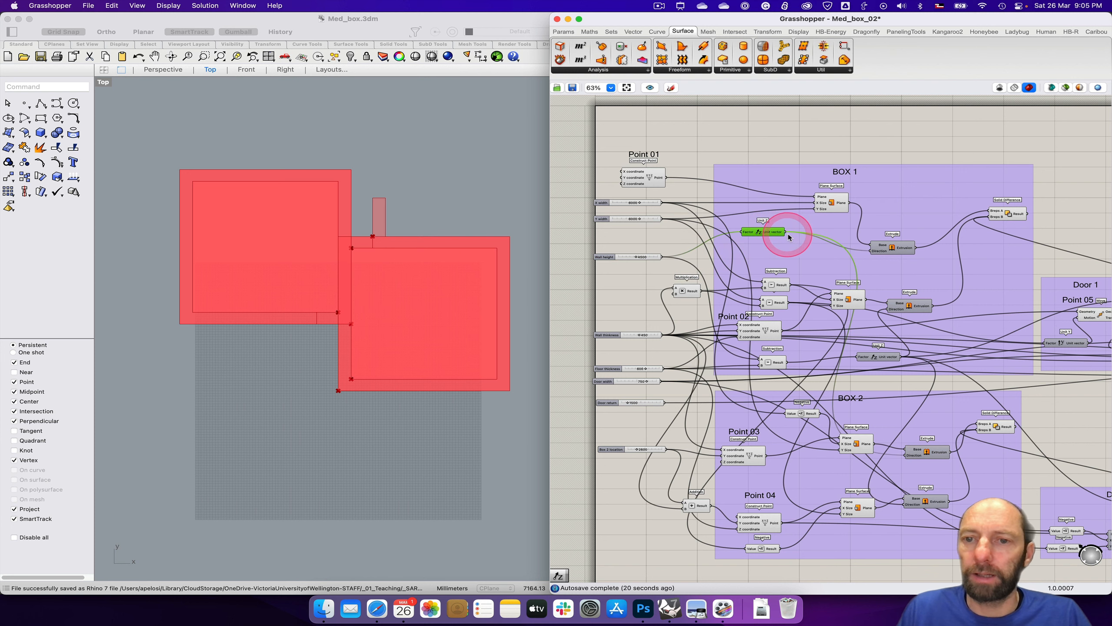
left_click_drag(787, 237, 1014, 377)
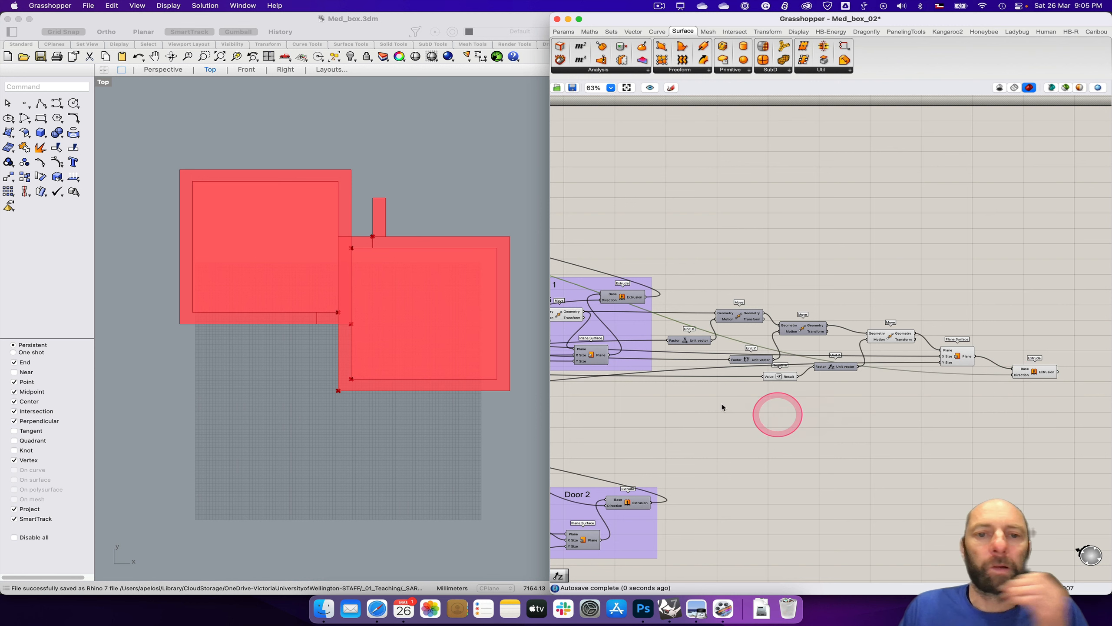
double_click(105, 83)
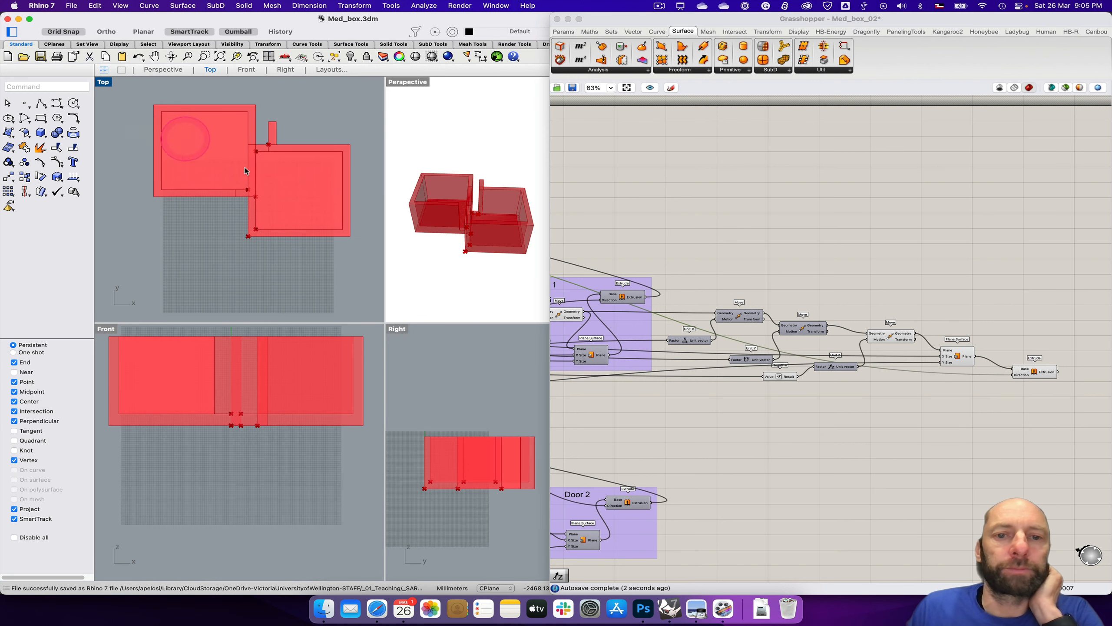
mouse_move(504, 254)
right_mouse_down()
mouse_move(488, 251)
mouse_move(510, 243)
mouse_move(498, 251)
mouse_move(494, 241)
mouse_move(496, 251)
right_mouse_up()
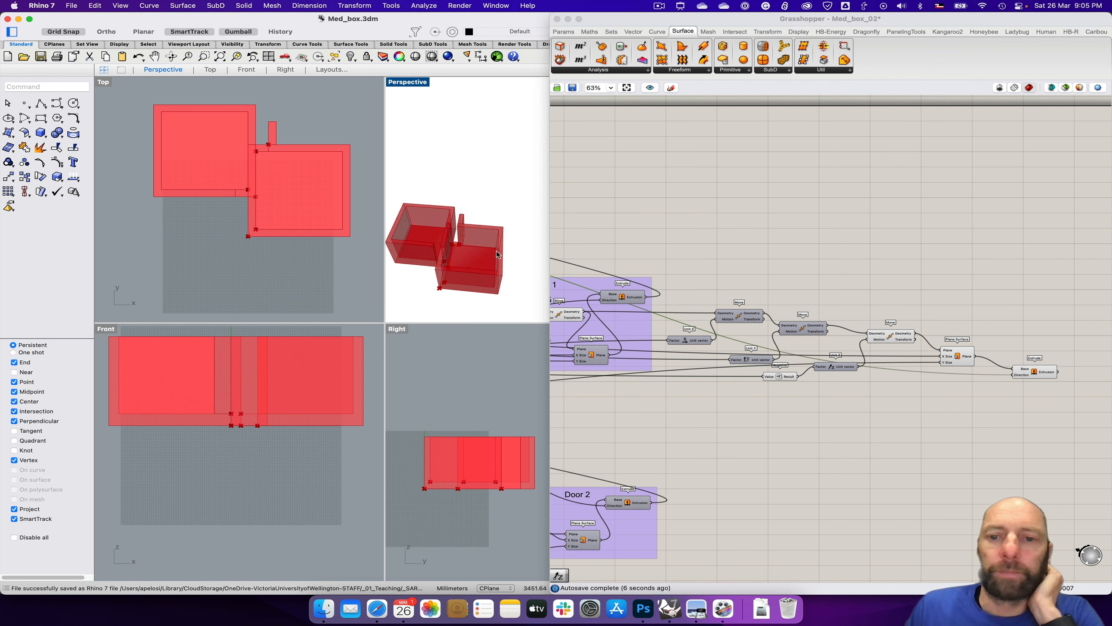
Step: Tidy the layout by nudging the last Extrude and the Unit X component closer to their neighbouring components
left_click(1032, 372)
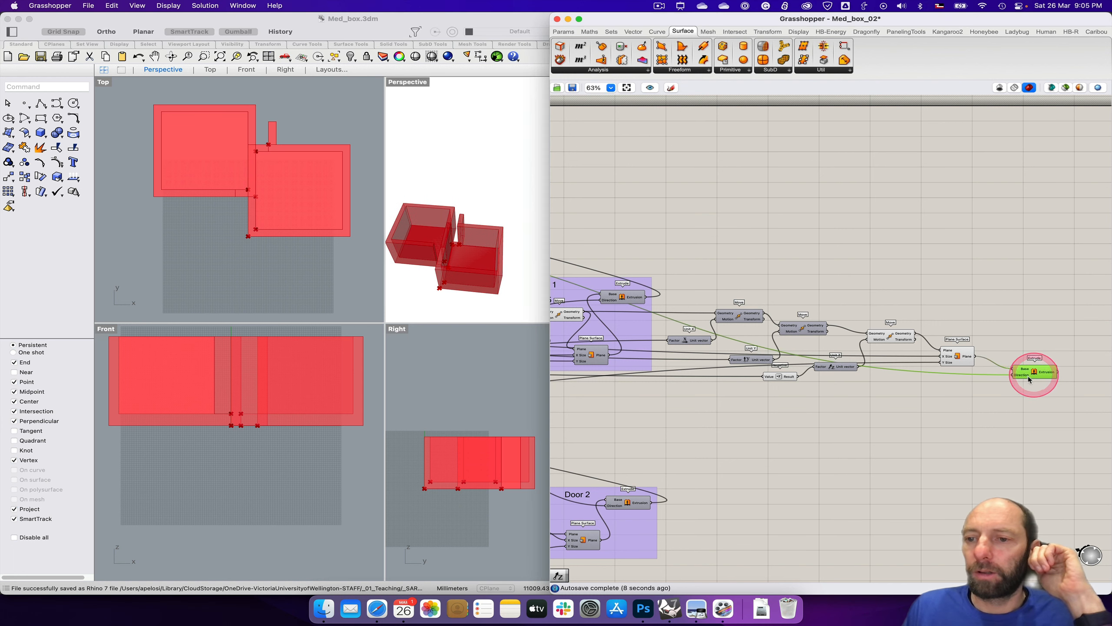
left_click_drag(1032, 372, 1028, 368)
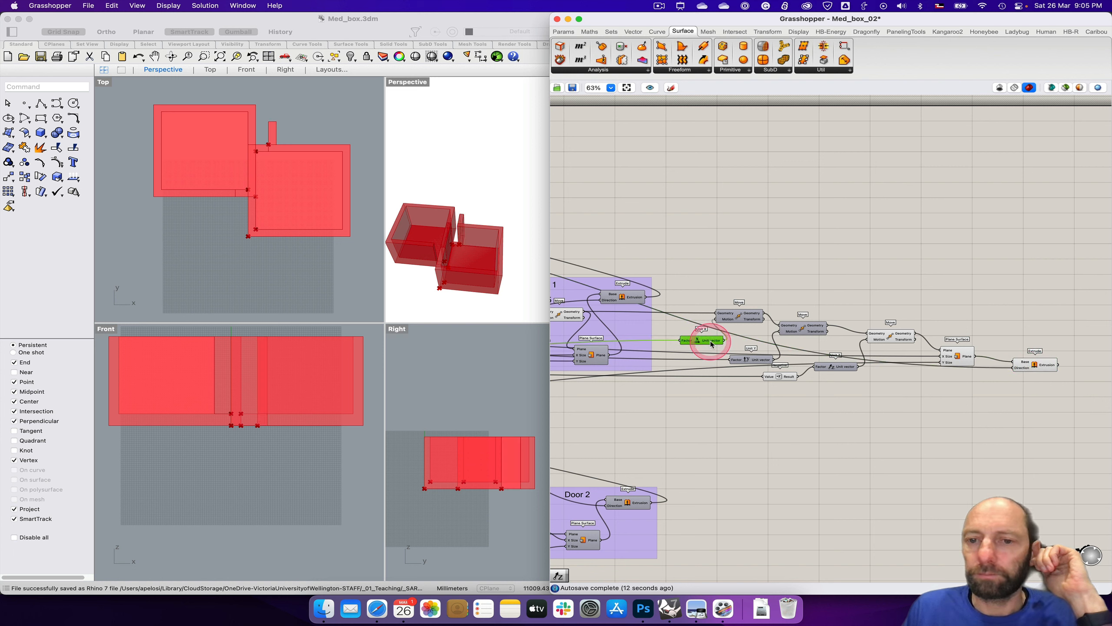
left_click_drag(672, 284, 1013, 422)
left_click(845, 327)
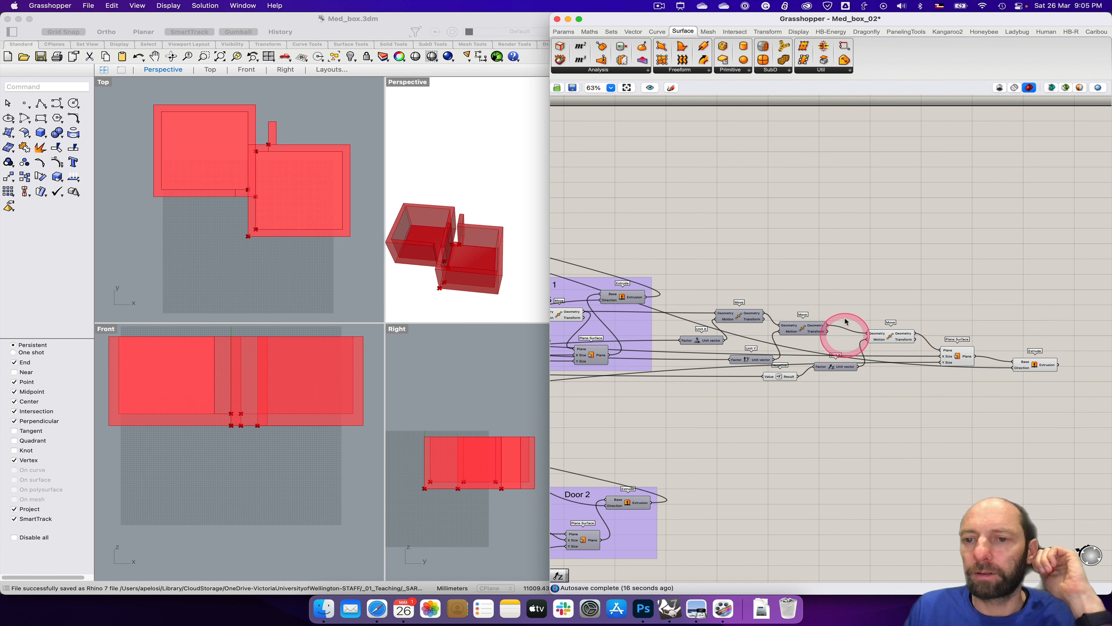
Step: Add a scribble reading "Return 1" and place it above the last Move component of the projecting wall
double_click(849, 308)
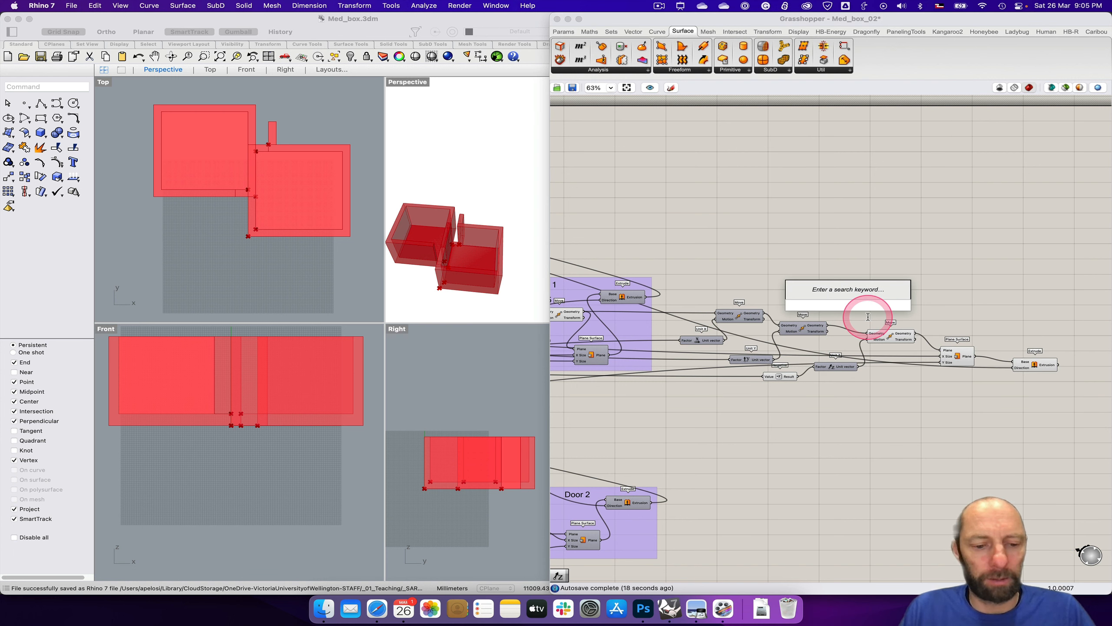
key("shift")
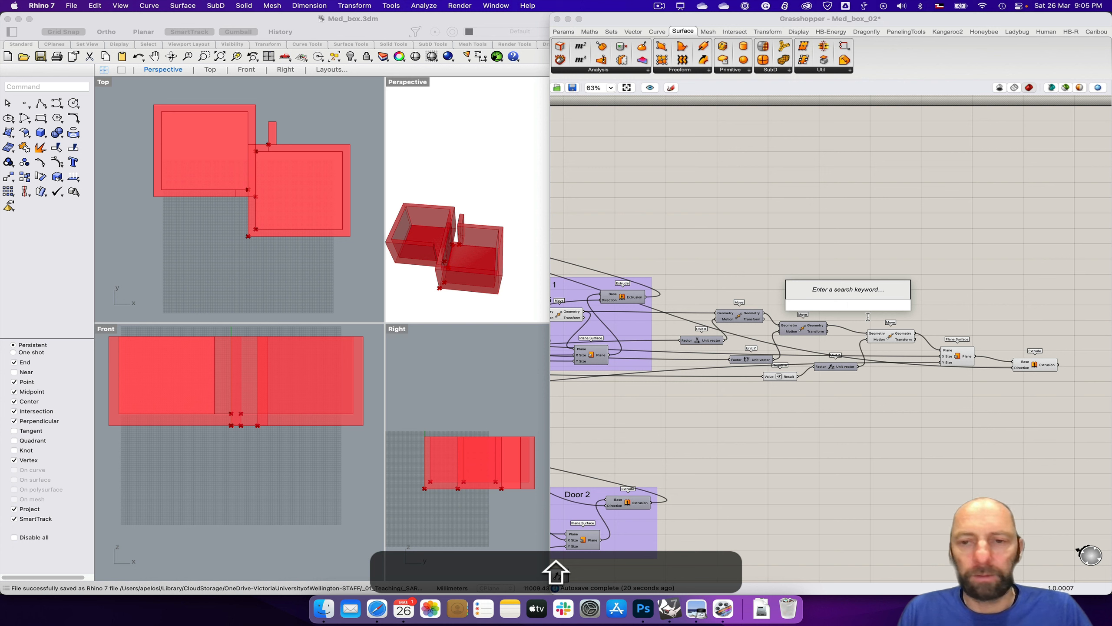
type("\"")
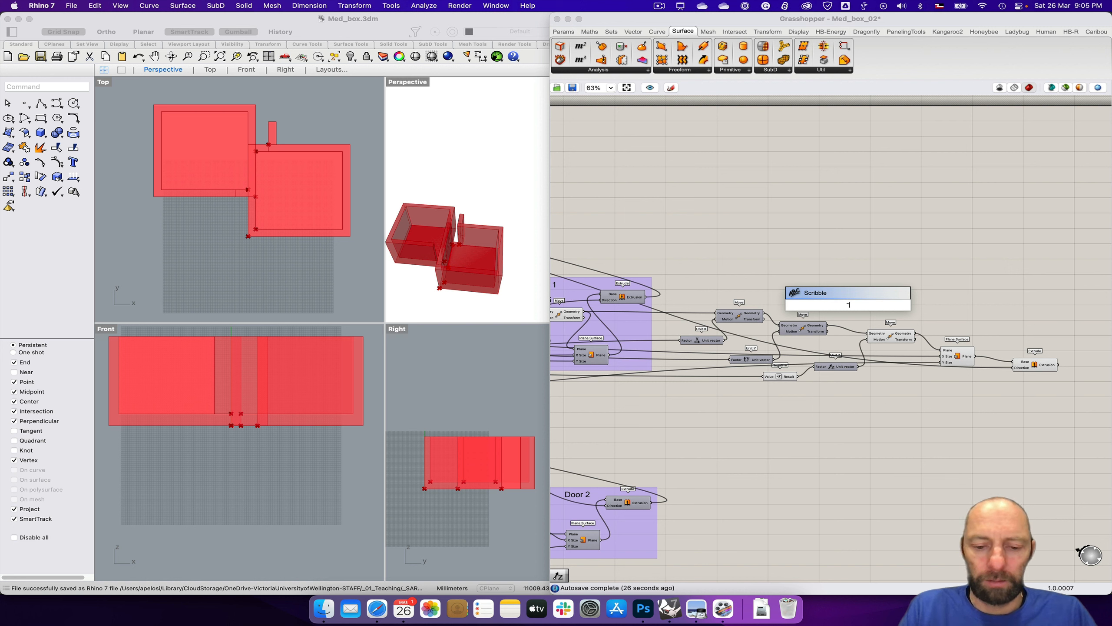
key("shift")
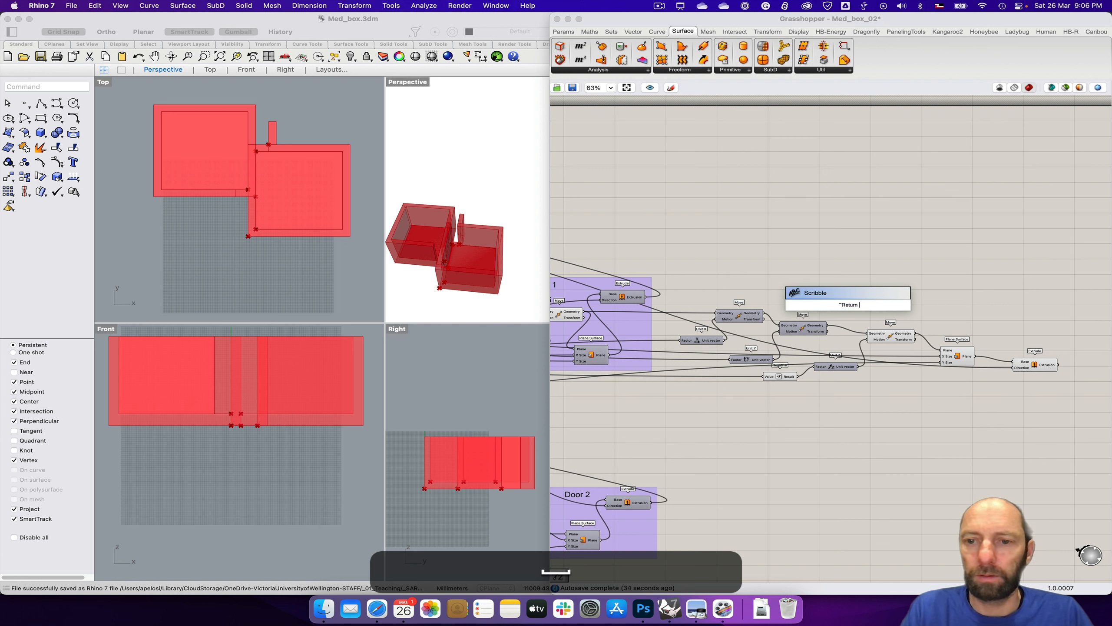
key("Return")
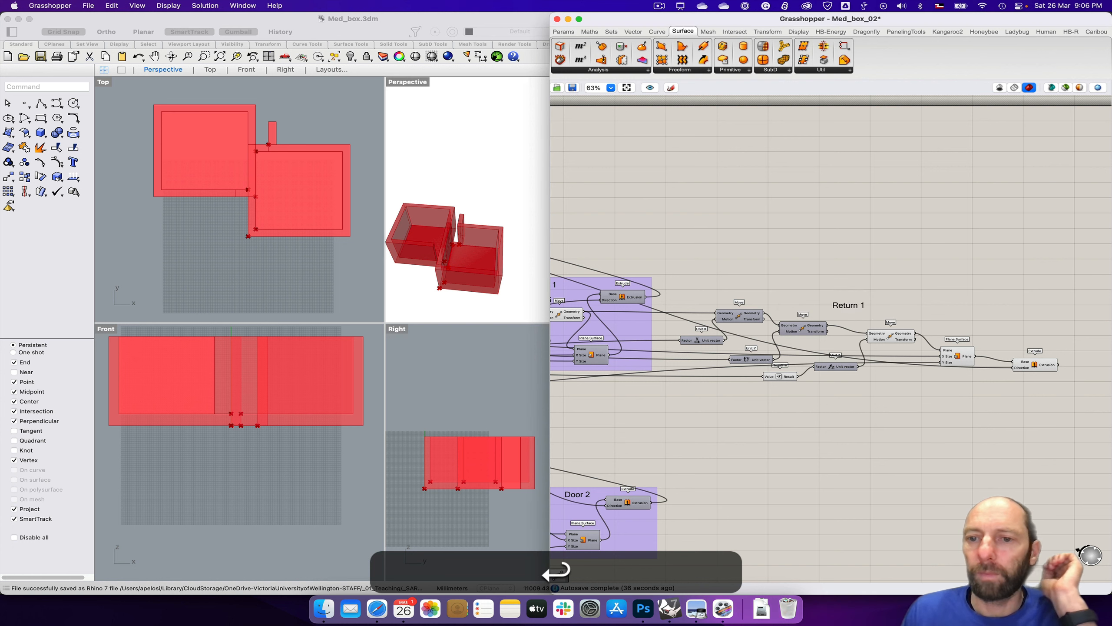
left_click_drag(852, 306, 883, 309)
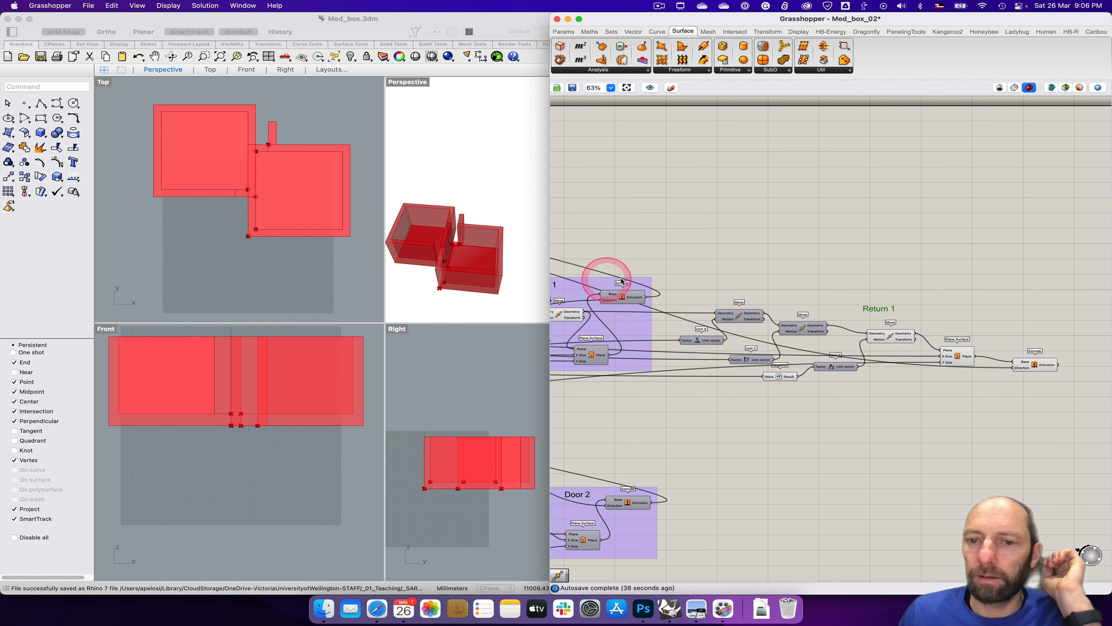
left_click_drag(676, 284, 1053, 403)
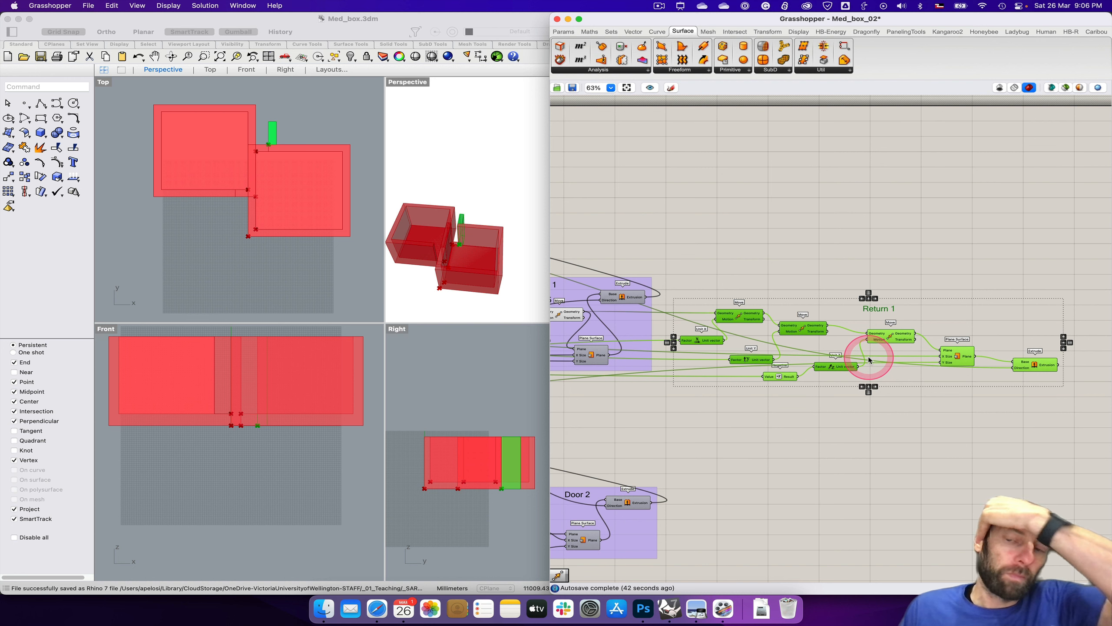
left_click(944, 451)
left_click_drag(881, 312, 905, 306)
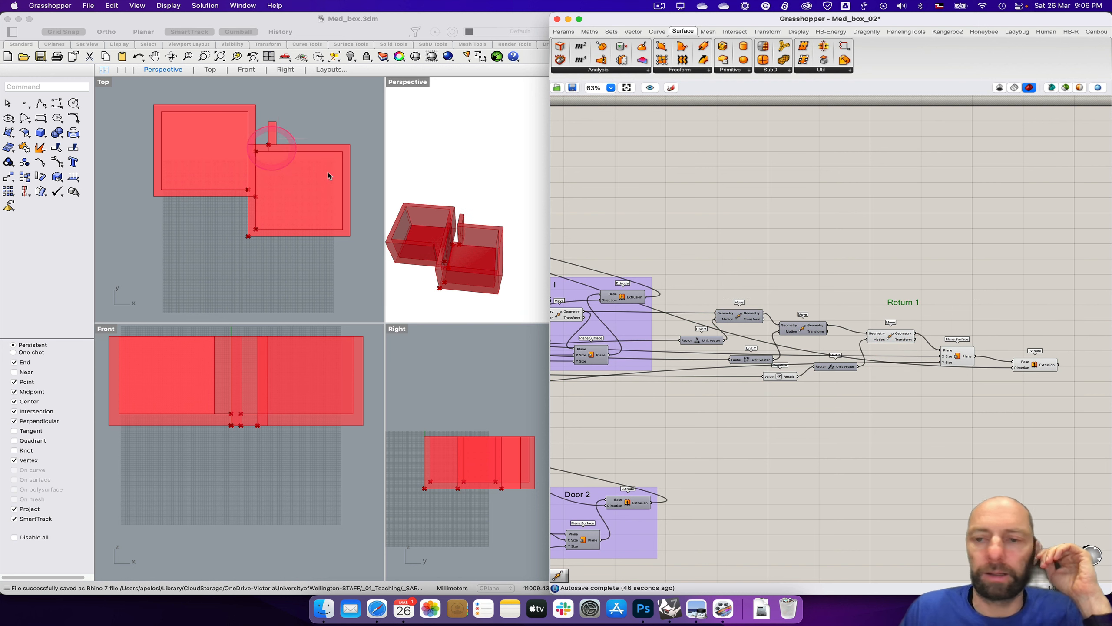
Step: Add a scribble reading "Point 06" directly above the last Move component and shift the Return 1 title clear of it
double_click(878, 328)
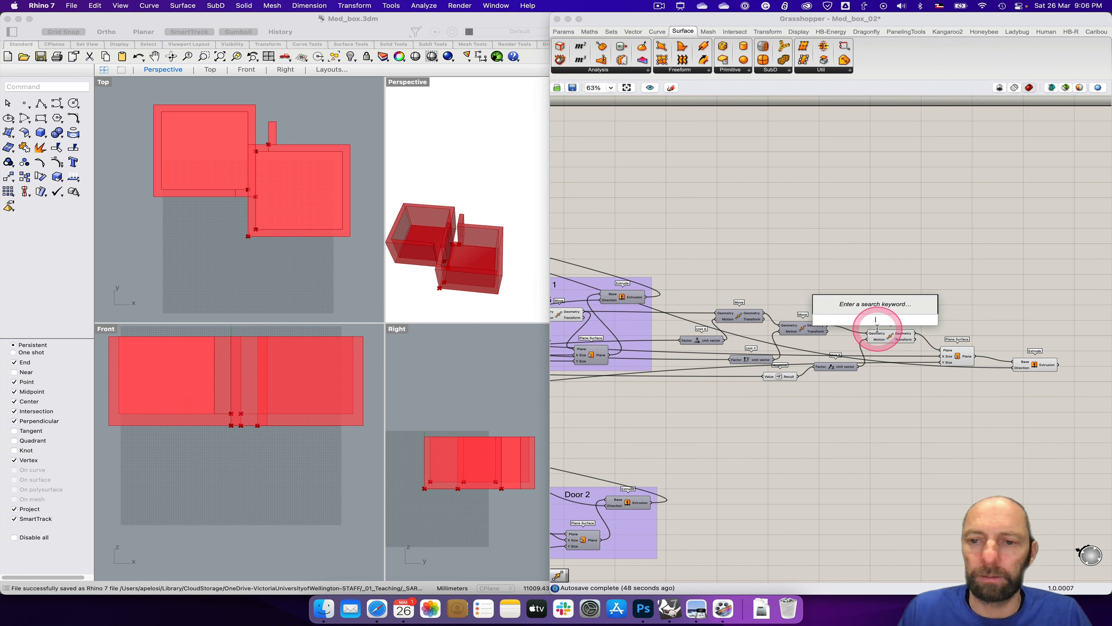
type("~Point")
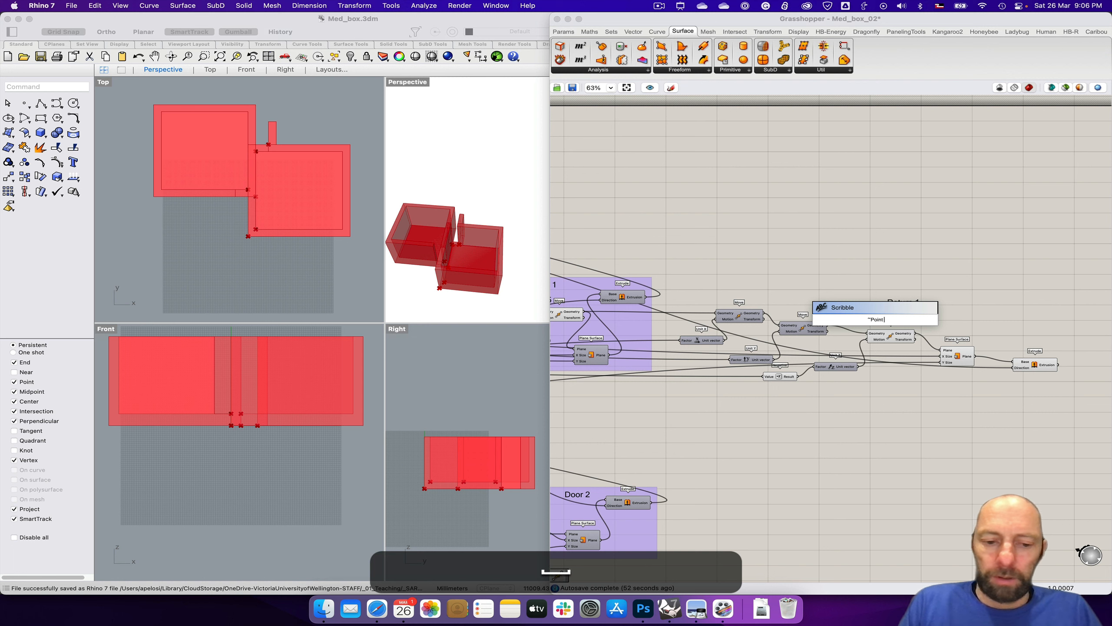
type(" 06")
key("Return")
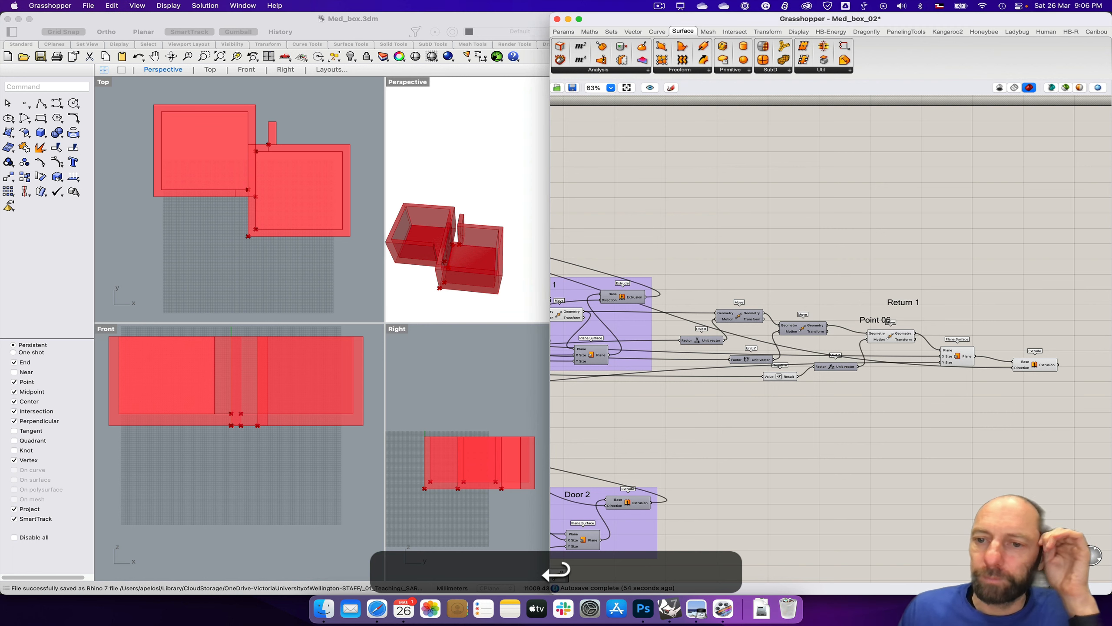
left_click(880, 317)
left_click_drag(887, 320, 884, 319)
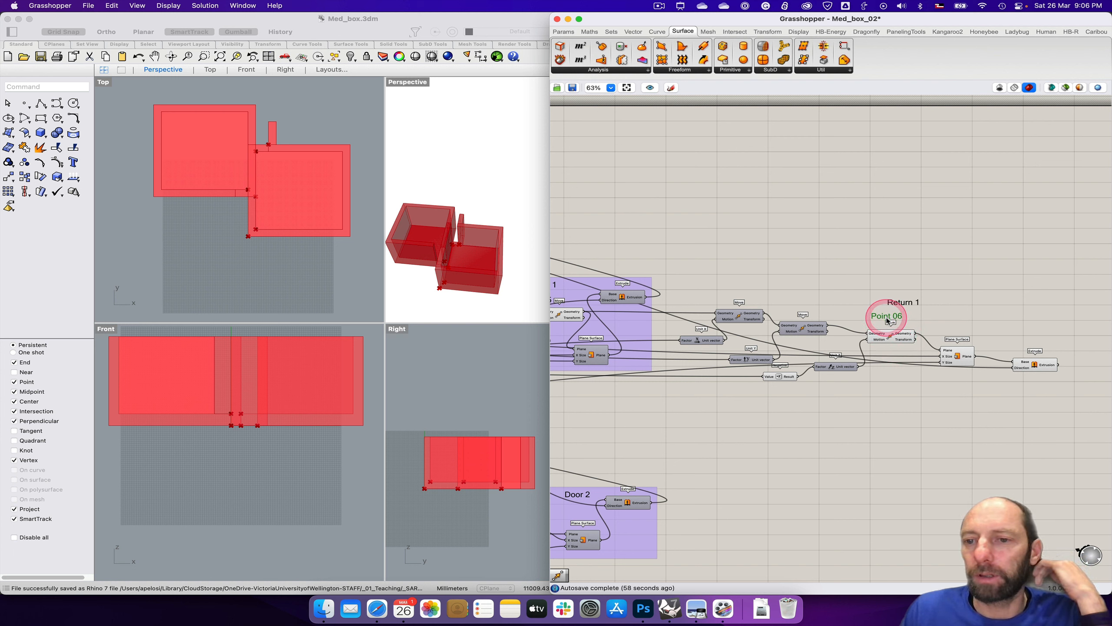
left_click_drag(903, 304, 910, 303)
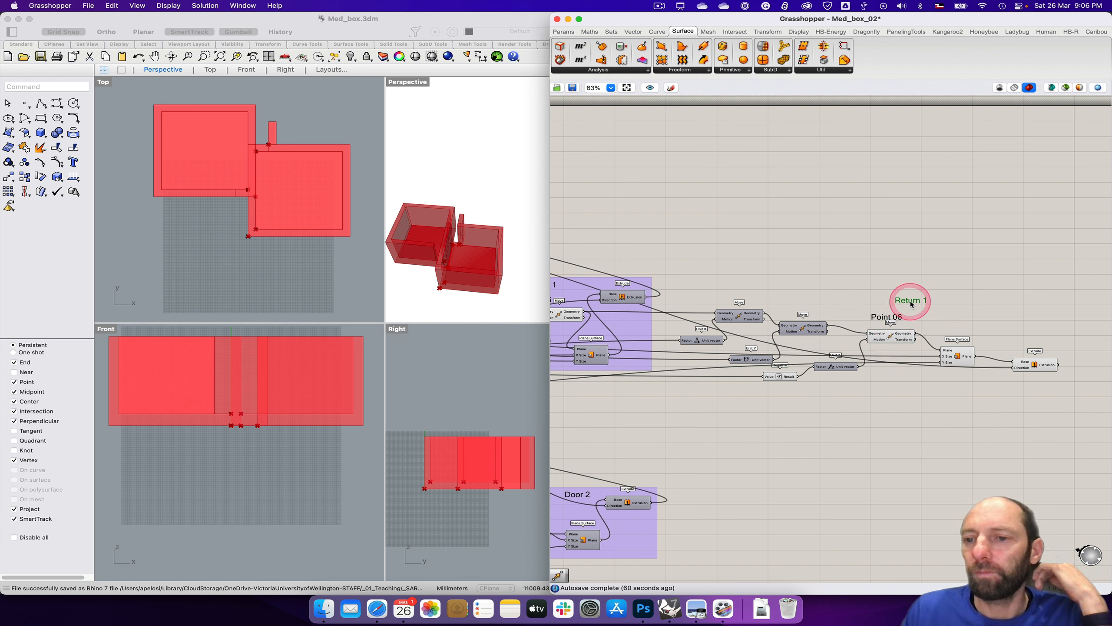
Step: Group all the projecting wall components together with the Return 1 and Point 06 labels
left_click(707, 292)
left_click_drag(672, 285, 1055, 414)
key("super+g")
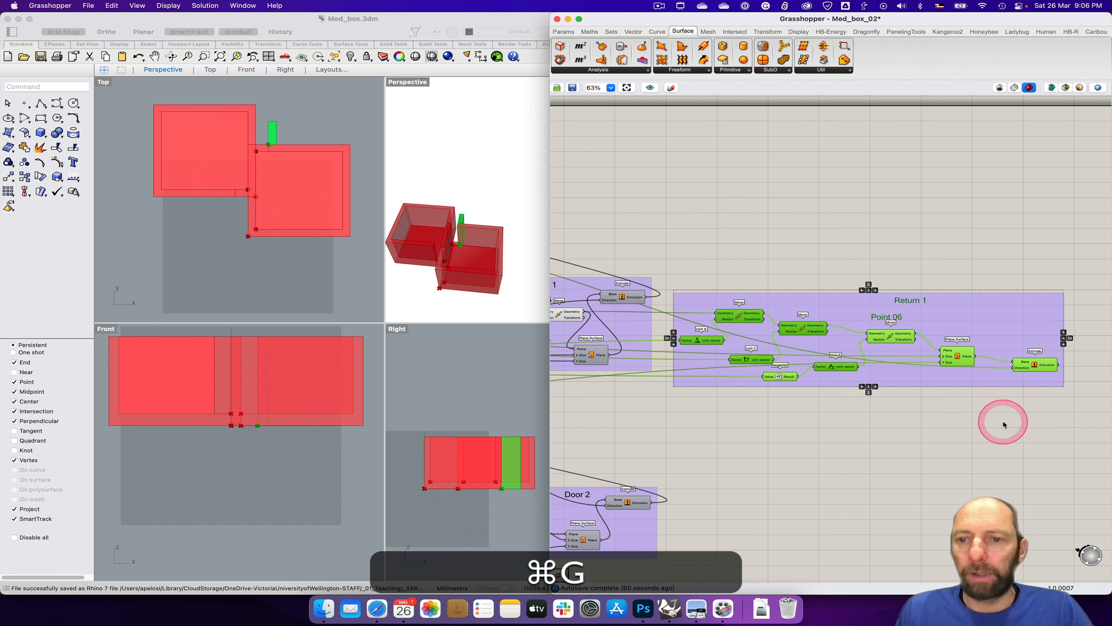
left_click(902, 412)
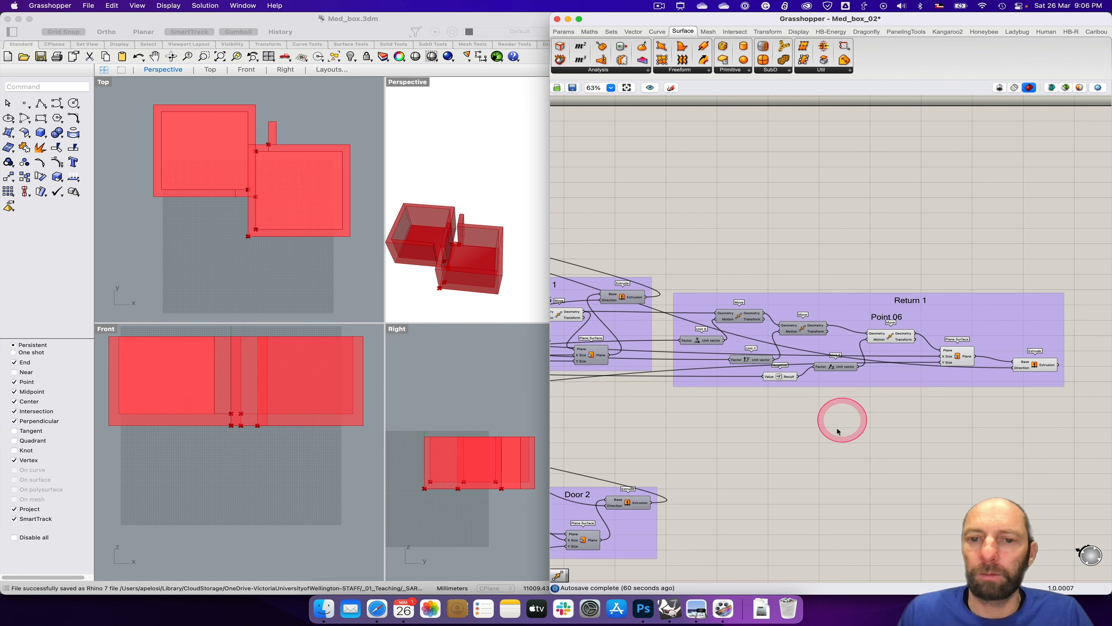
Step: Select BOX 1's Solid Difference component to examine which box it produces in the viewports
right_click_drag(772, 423, 883, 440)
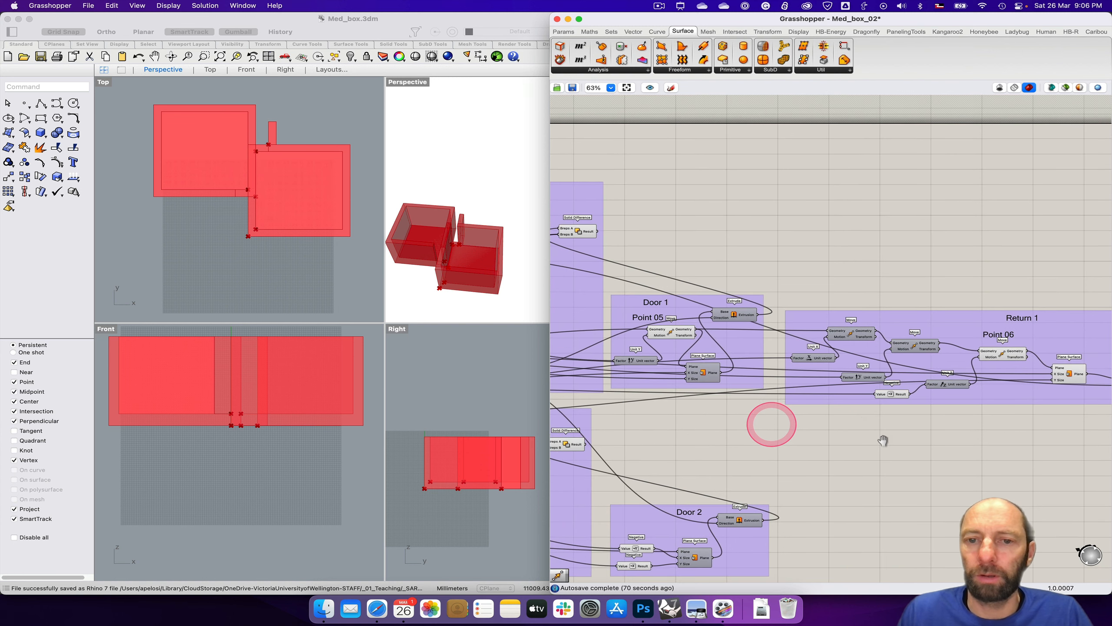
left_click(579, 233)
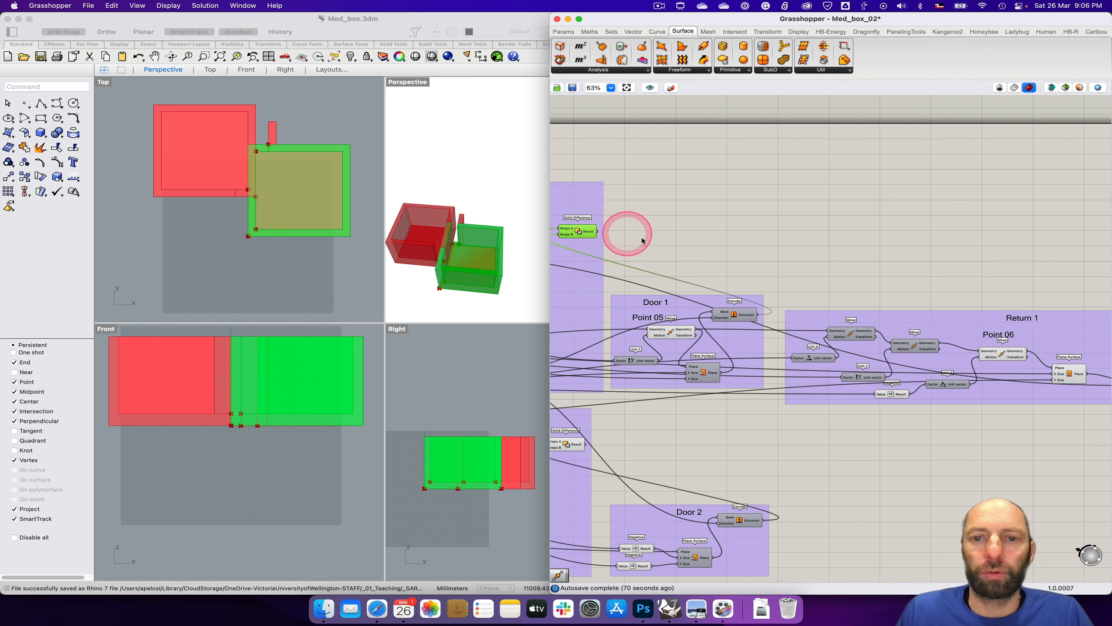
mouse_move(909, 460)
right_mouse_down()
mouse_move(860, 465)
mouse_move(892, 458)
right_mouse_up()
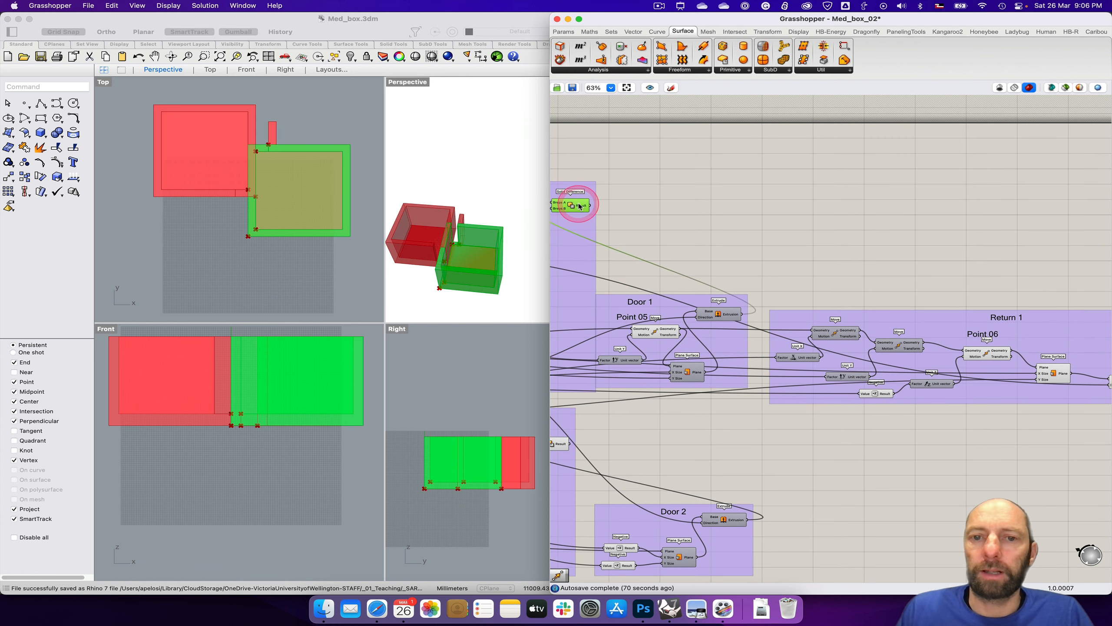
left_click(812, 256)
mouse_move(903, 459)
right_mouse_down()
mouse_move(740, 457)
mouse_move(787, 467)
mouse_move(744, 470)
right_mouse_up()
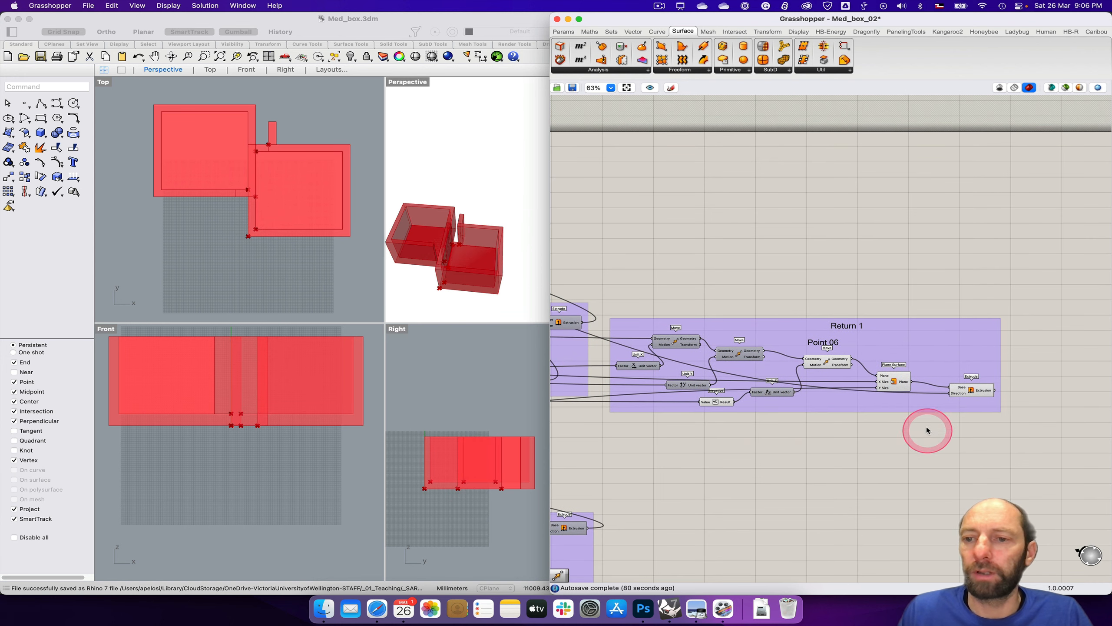
Step: Add a Solid Union component near the Return 1 group and connect the wall's extrusion to its Breps input
left_click(737, 33)
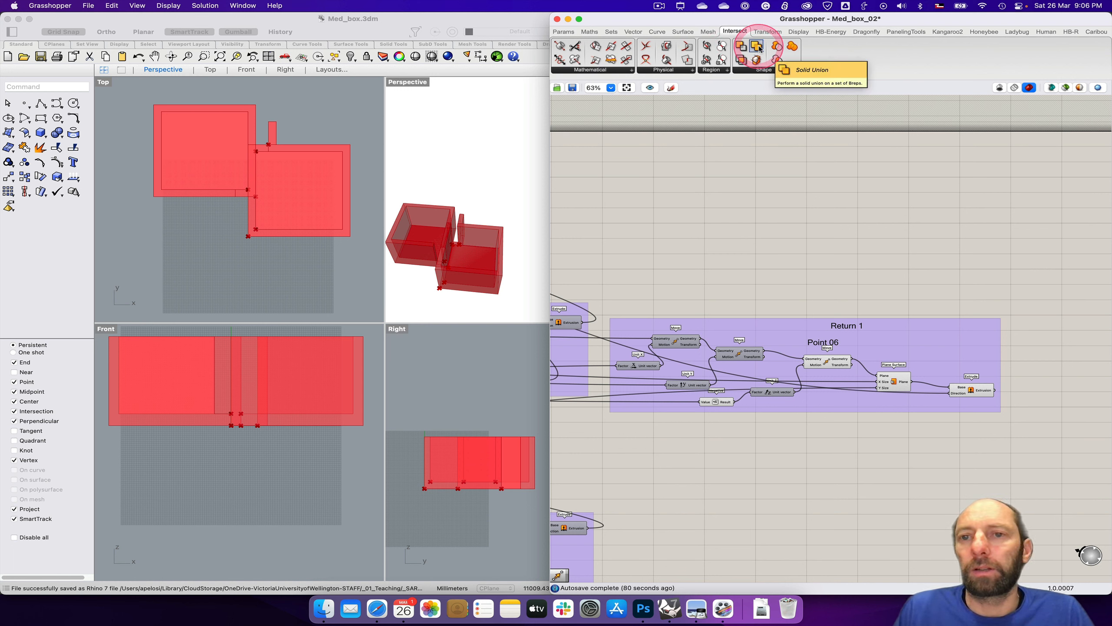
left_click_drag(760, 49, 977, 340)
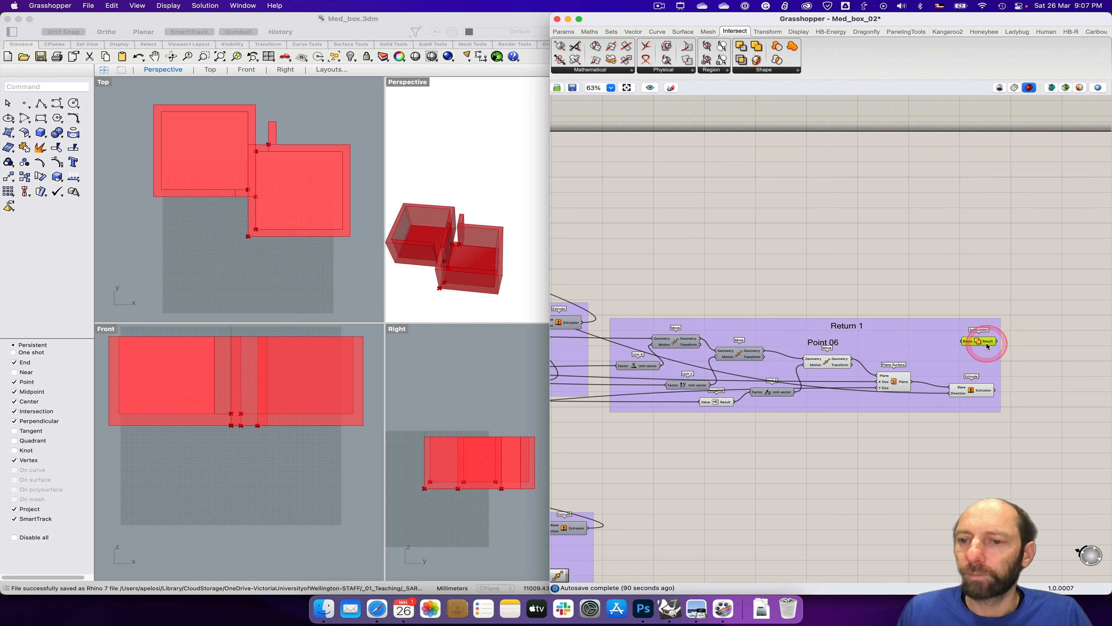
left_click_drag(995, 390, 852, 284)
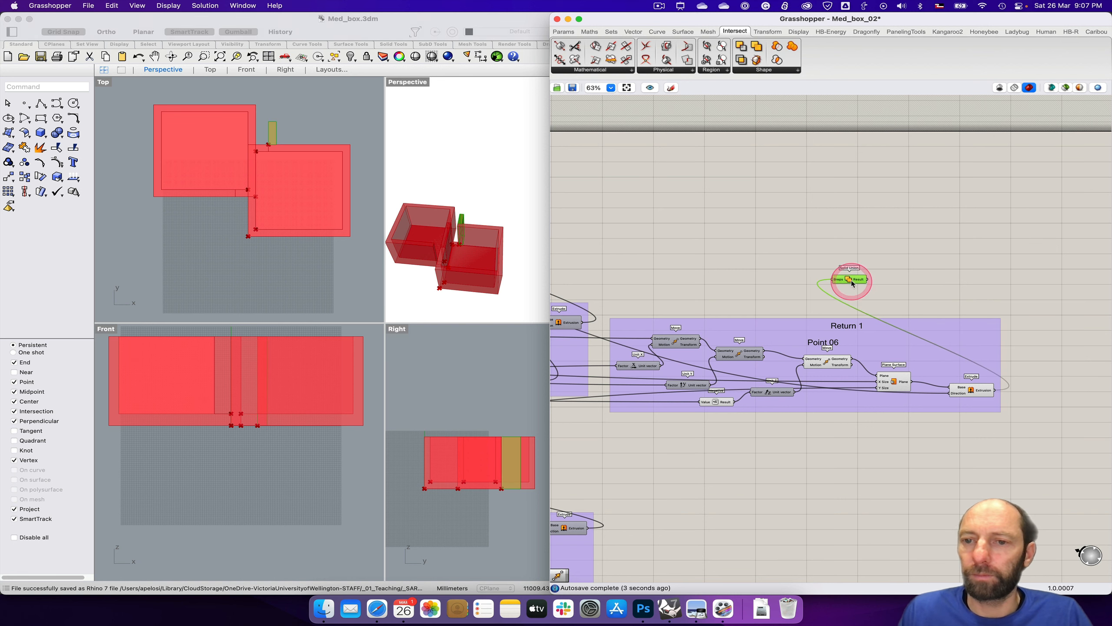
Step: Connect BOX 1's Solid Difference result to the Solid Union as an additional Breps input and reposition the Solid Union
right_click_drag(723, 233, 899, 252)
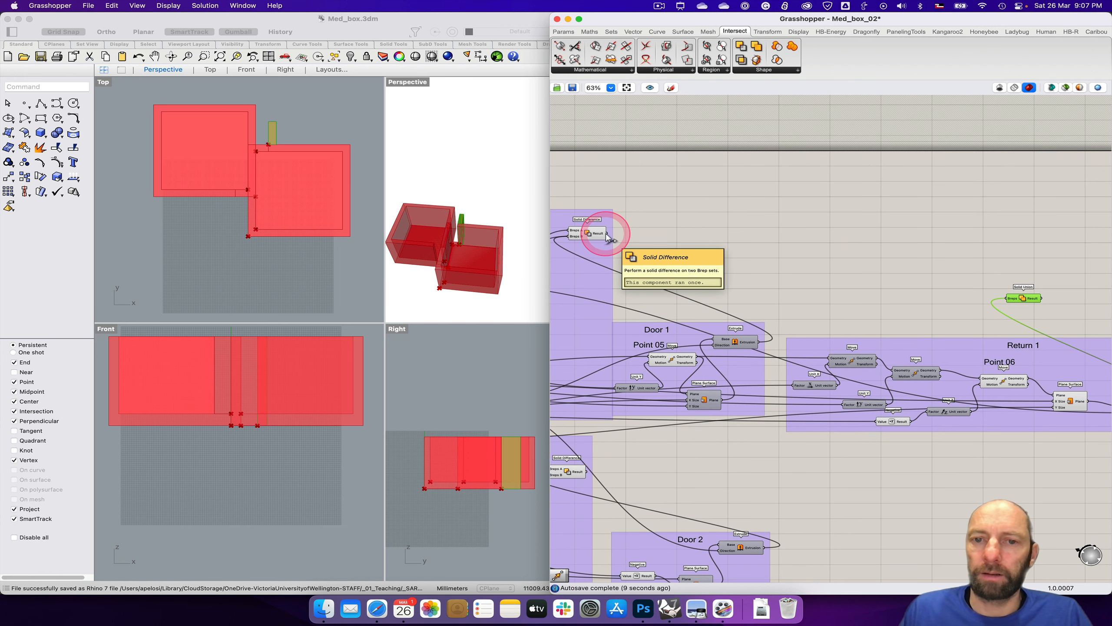
left_click_drag(608, 237, 1005, 299)
key("shift")
right_click_drag(881, 266, 863, 249)
left_click_drag(1005, 280, 968, 249)
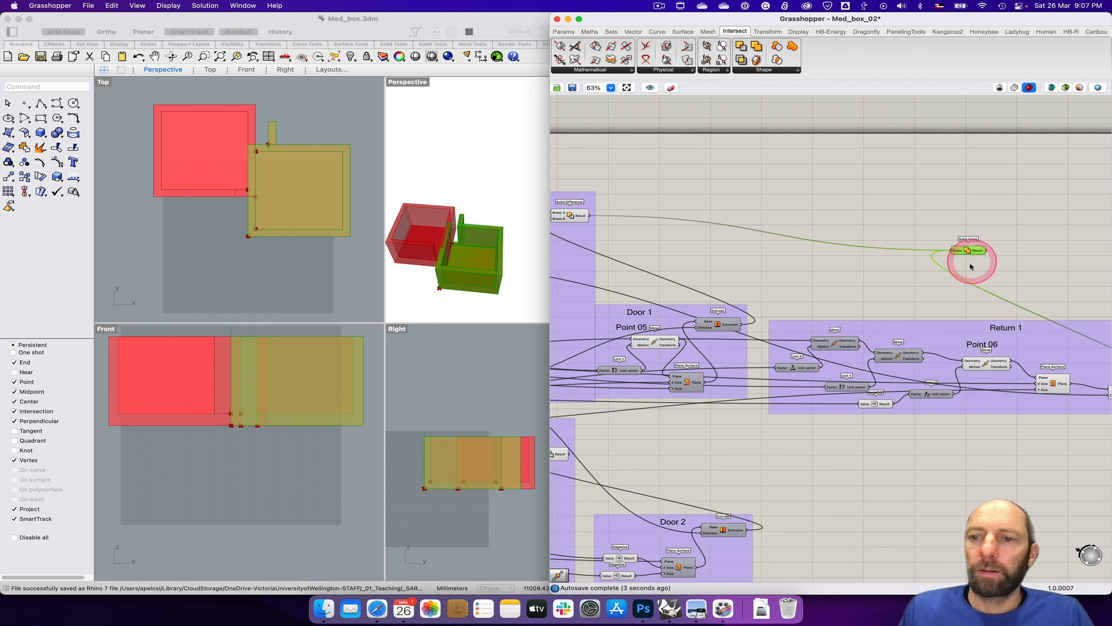
Step: Undo the Solid Union's repositioning and its connection to BOX 1's Solid Difference
key("super+z")
key("super+z")
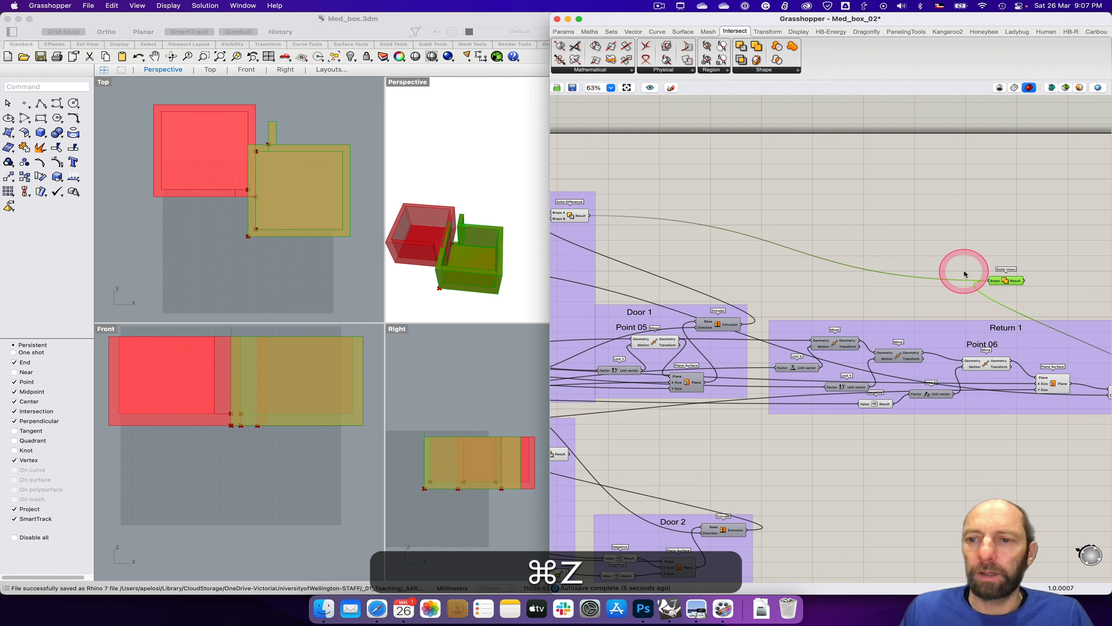
key("super+z")
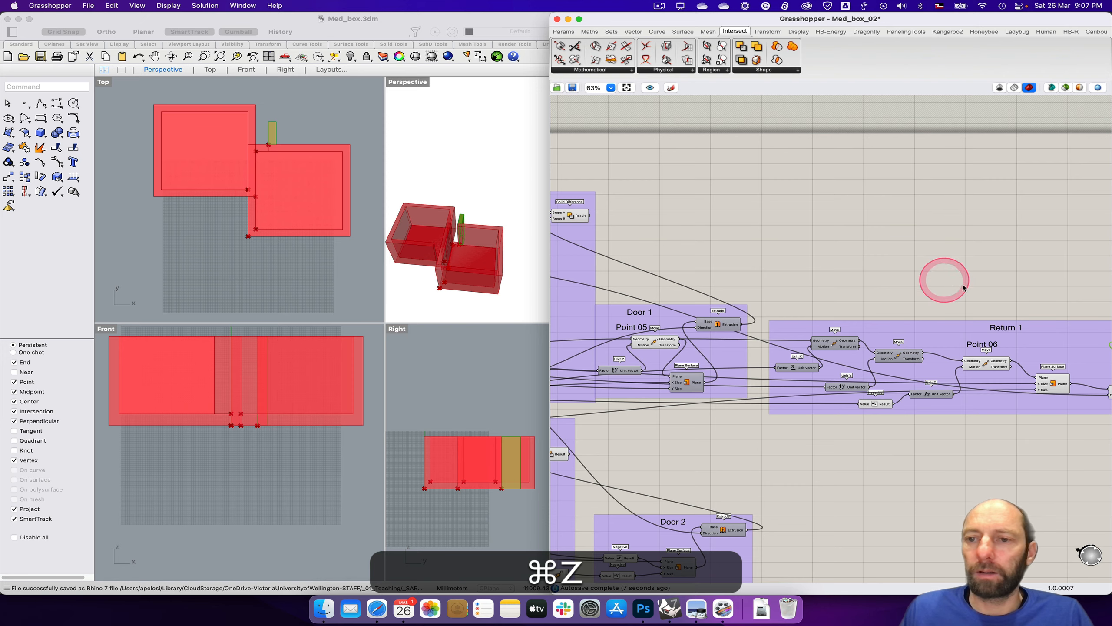
Step: Move the Solid Union component above Door 1 and Return 1 and connect BOX 1's Solid Difference result to its Breps input
right_click_drag(995, 286, 840, 256)
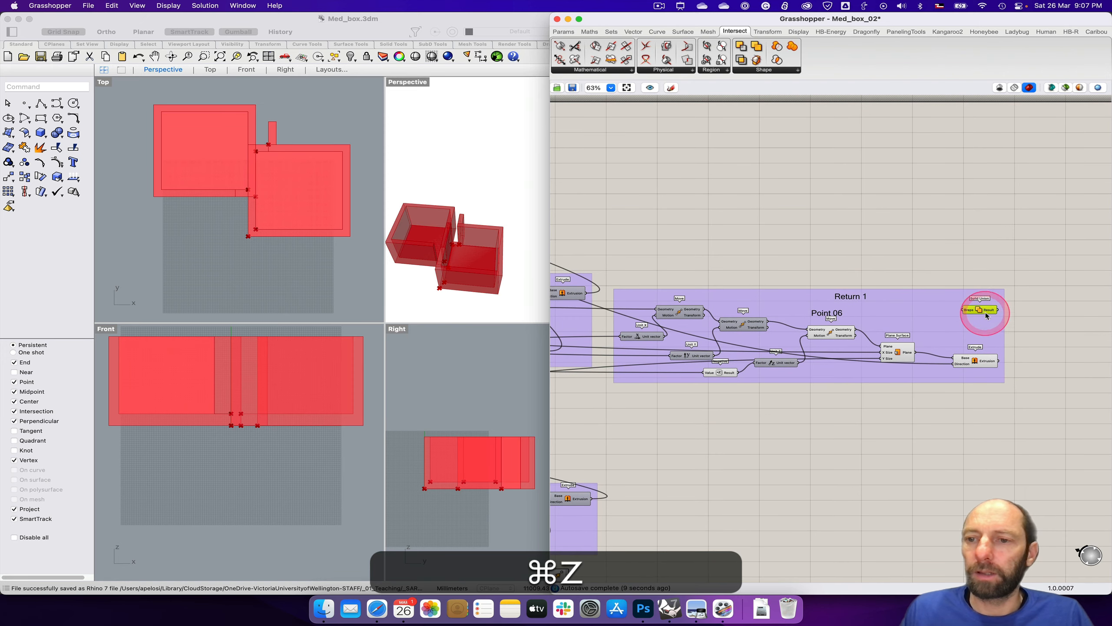
left_click_drag(983, 310, 716, 206)
right_click_drag(770, 234, 959, 255)
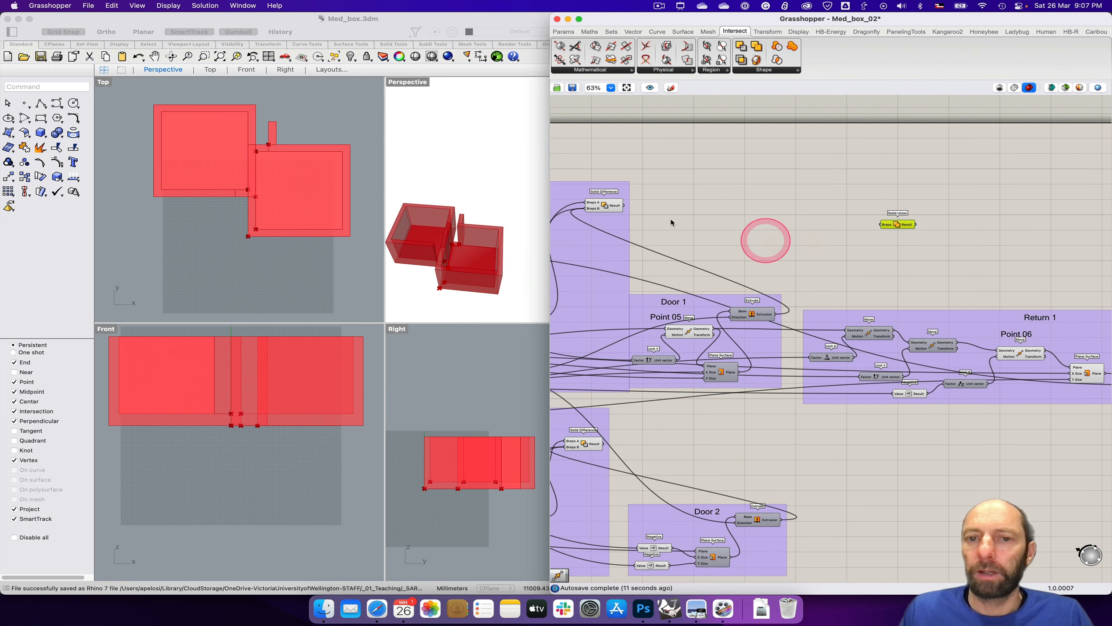
left_click_drag(625, 205, 882, 225)
Step: Connect the Return 1 extrusion to the Solid Union as an additional Breps input and reposition the Solid Union
right_click_drag(978, 272, 925, 260)
right_click_drag(1012, 258, 932, 255)
left_click(1042, 377)
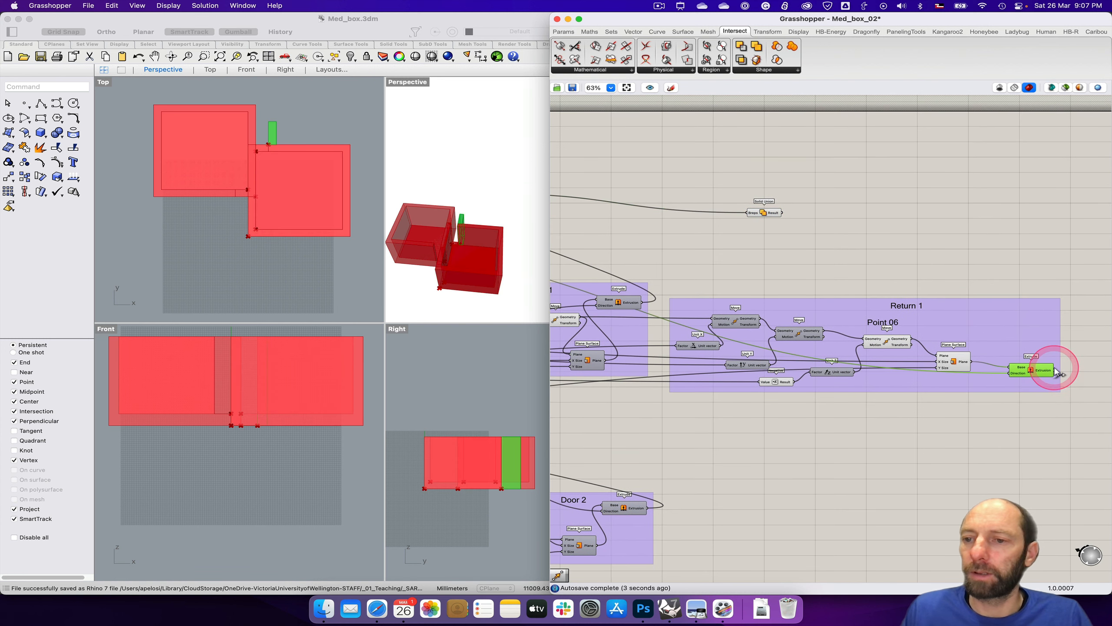
left_click_drag(1056, 374, 772, 198)
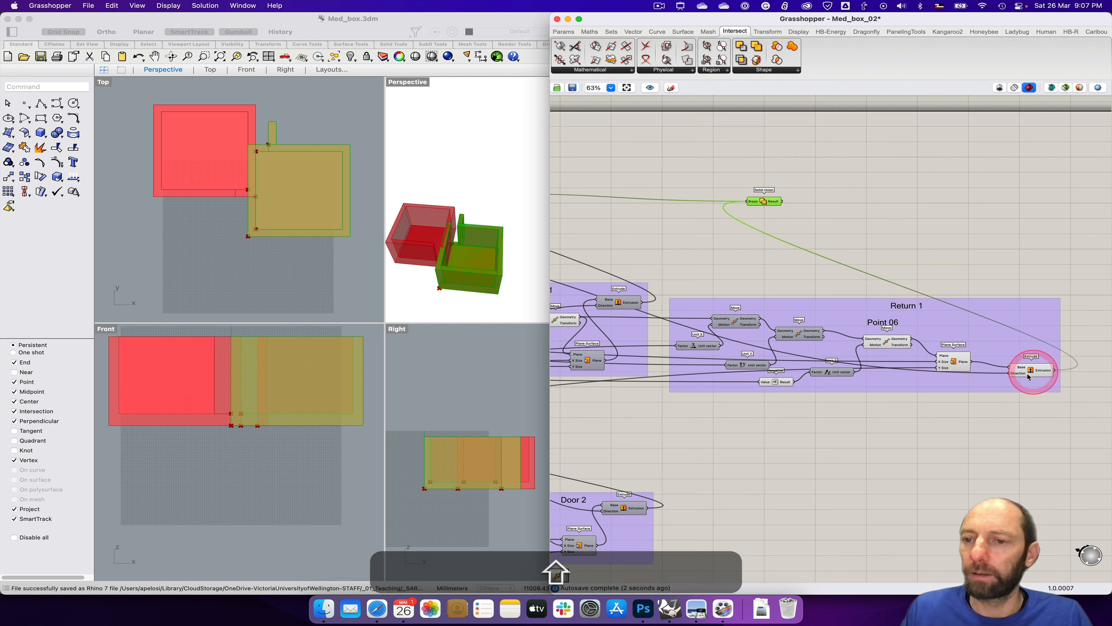
Step: Turn off the preview of the Return 1 Extrude component
left_click(1049, 376)
right_click(1024, 370)
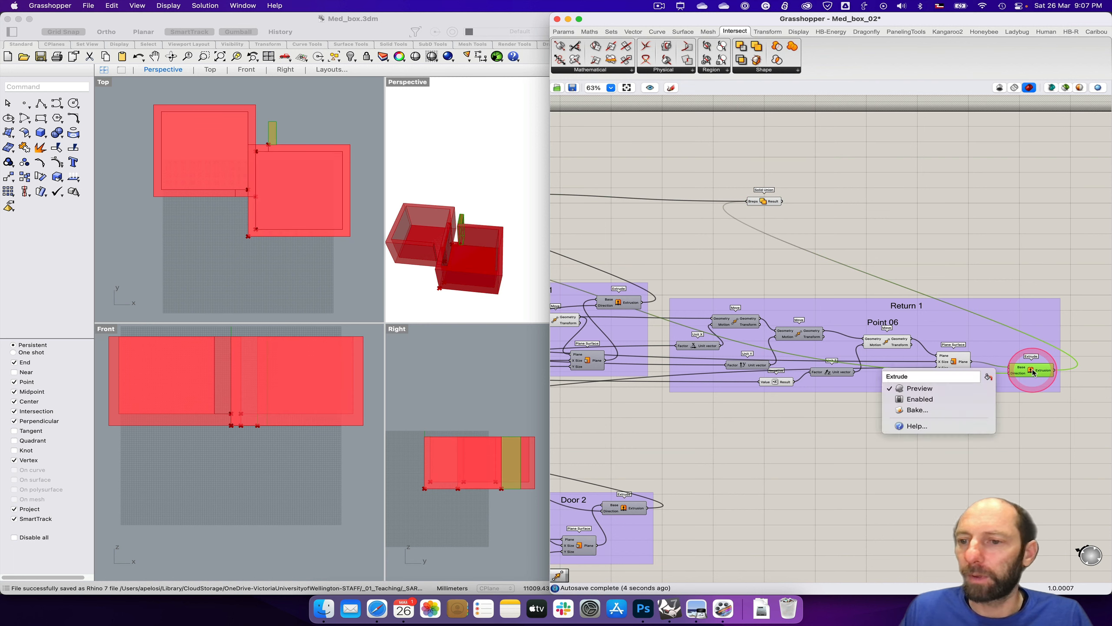
left_click(925, 388)
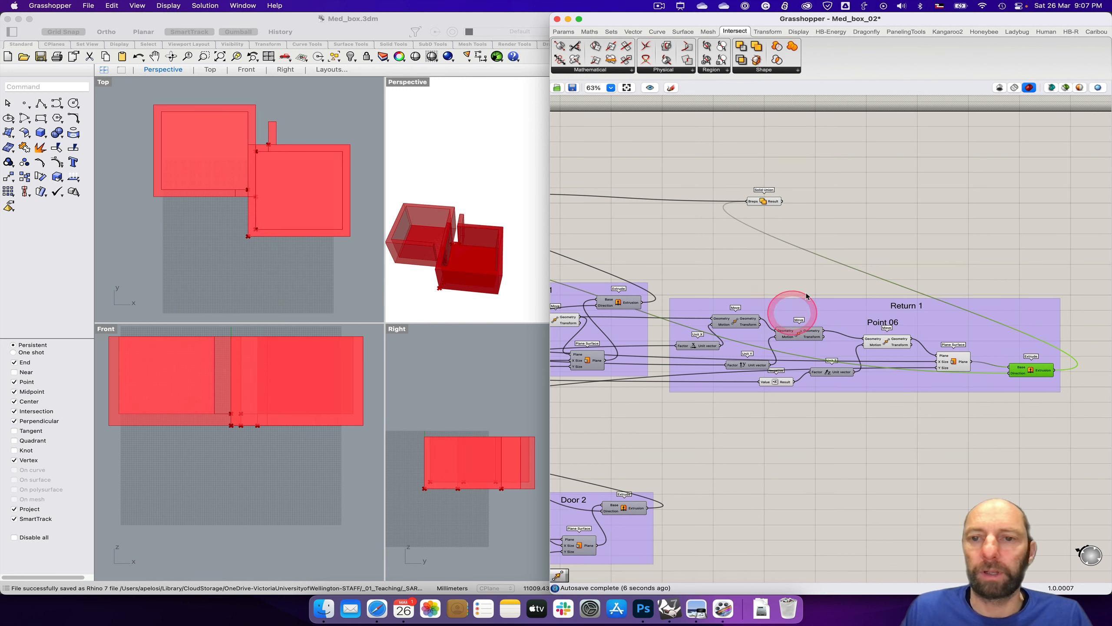
Step: Select the Solid Union to examine the joined box and wall in the perspective view, and shift the component slightly
left_click(774, 201)
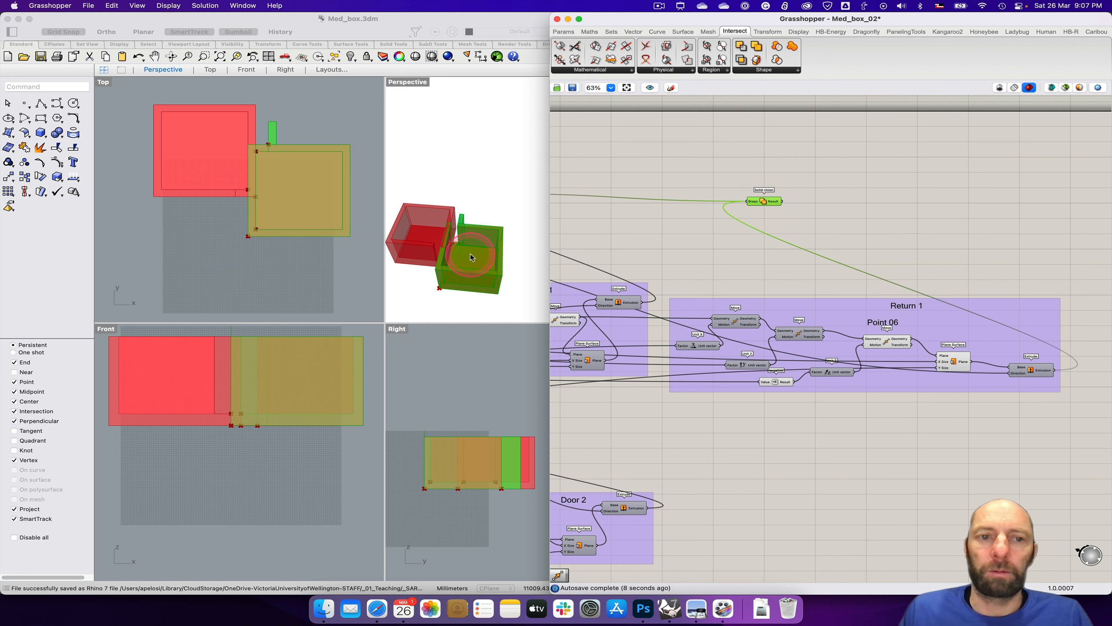
scroll(459, 259, "up", 5)
right_click_drag(459, 259, 471, 252)
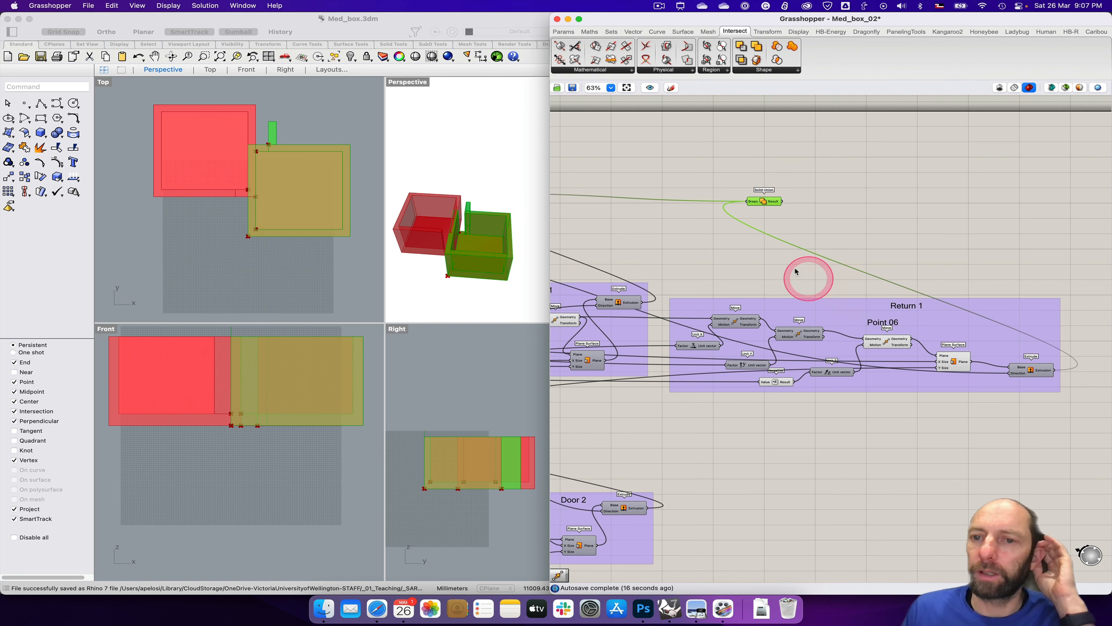
left_click_drag(771, 205, 800, 211)
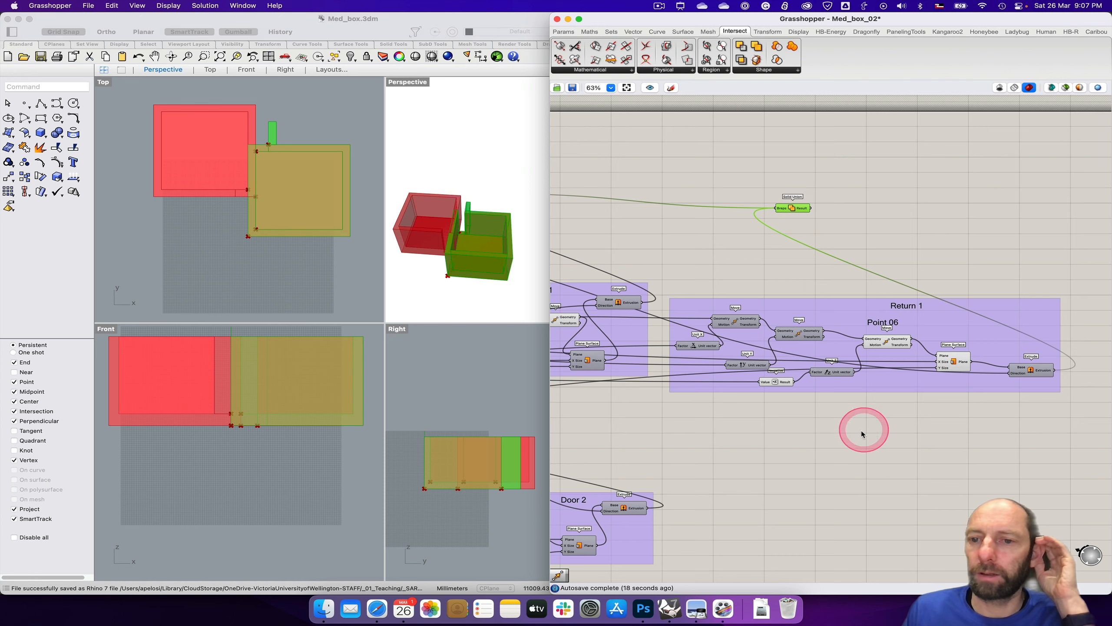
Step: Switch to the Photoshop floor plan and trace the offset from point 04 to point 07 with a temporary screen annotation
right_click_drag(854, 428, 901, 343)
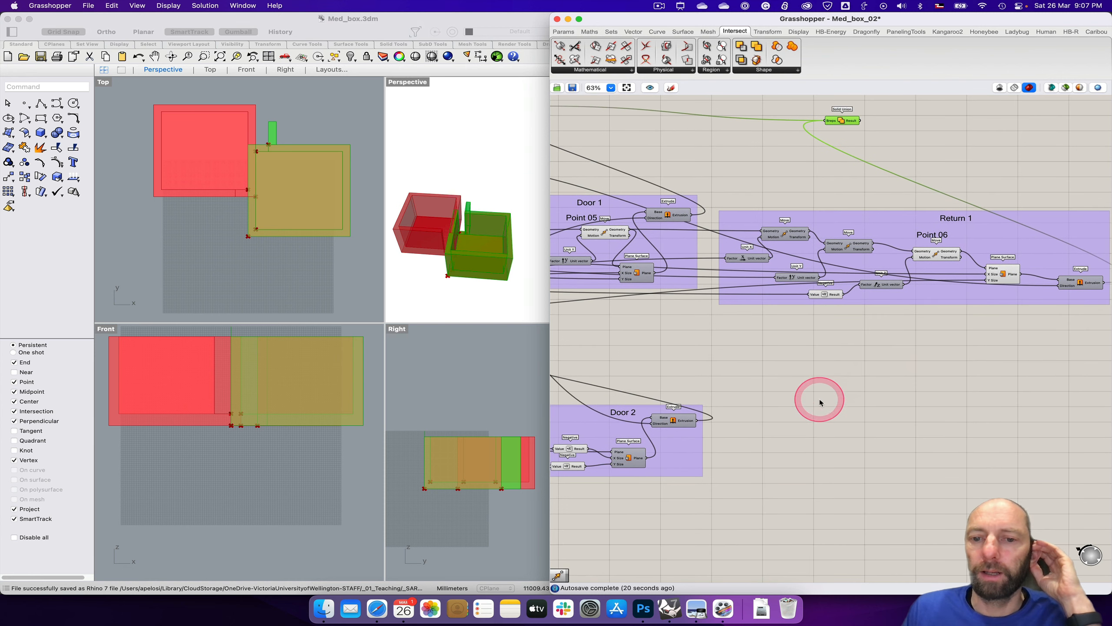
right_click_drag(820, 397, 913, 323)
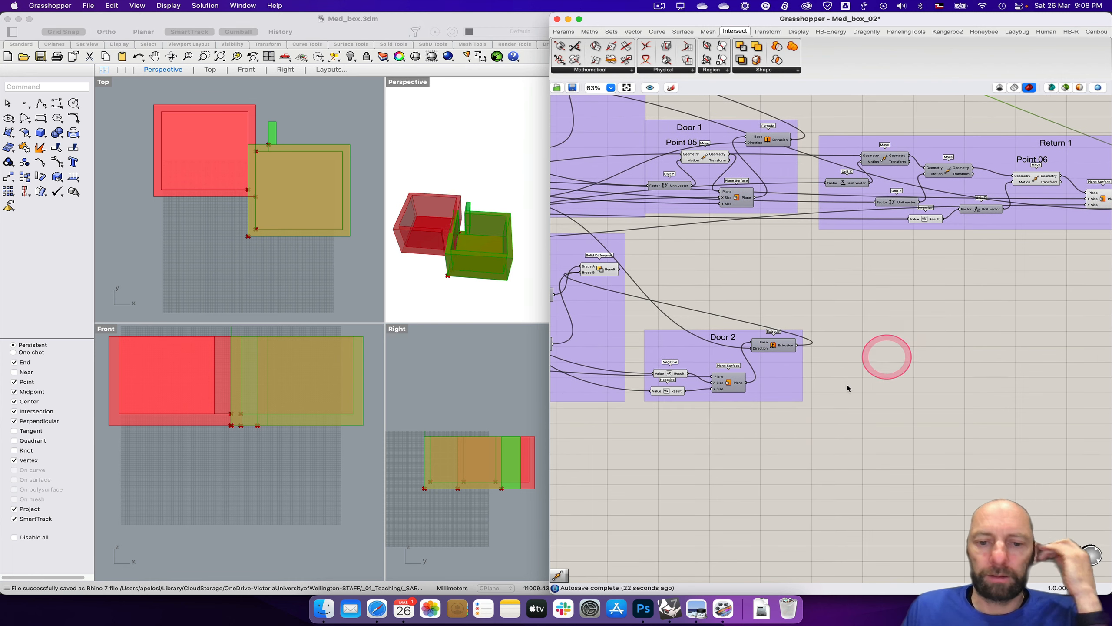
left_click(649, 609)
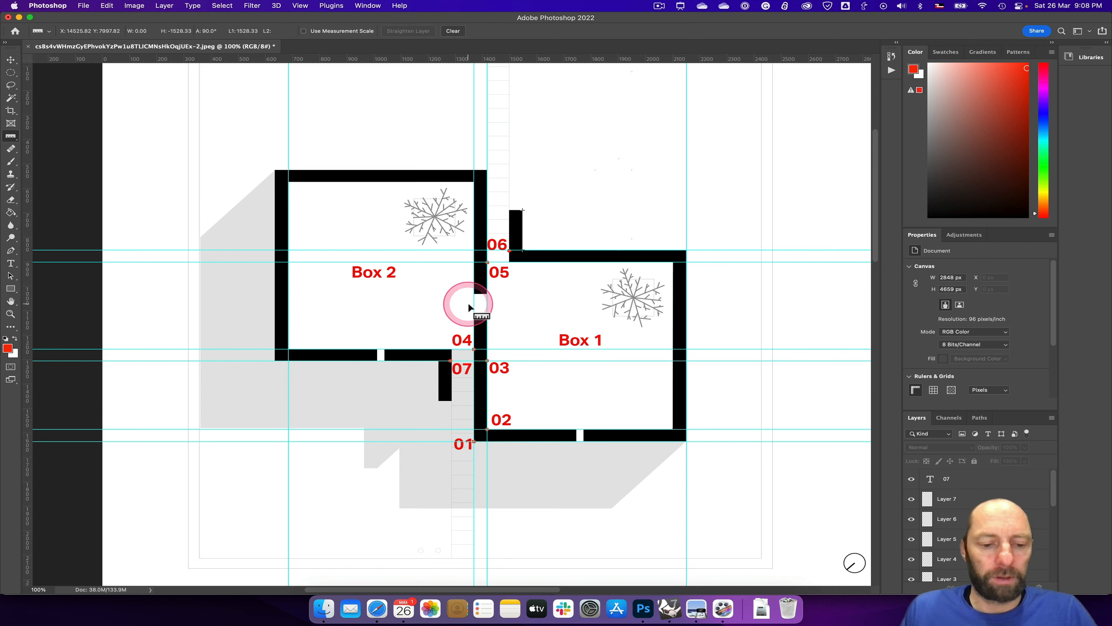
key("ctrl+a")
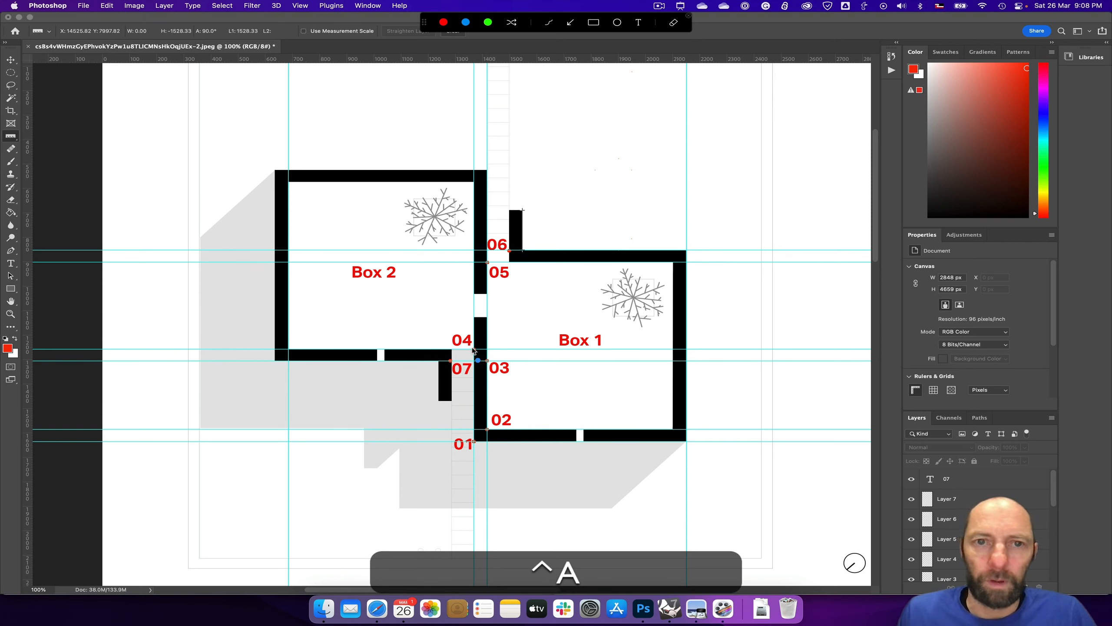
left_click_drag(474, 349, 453, 350)
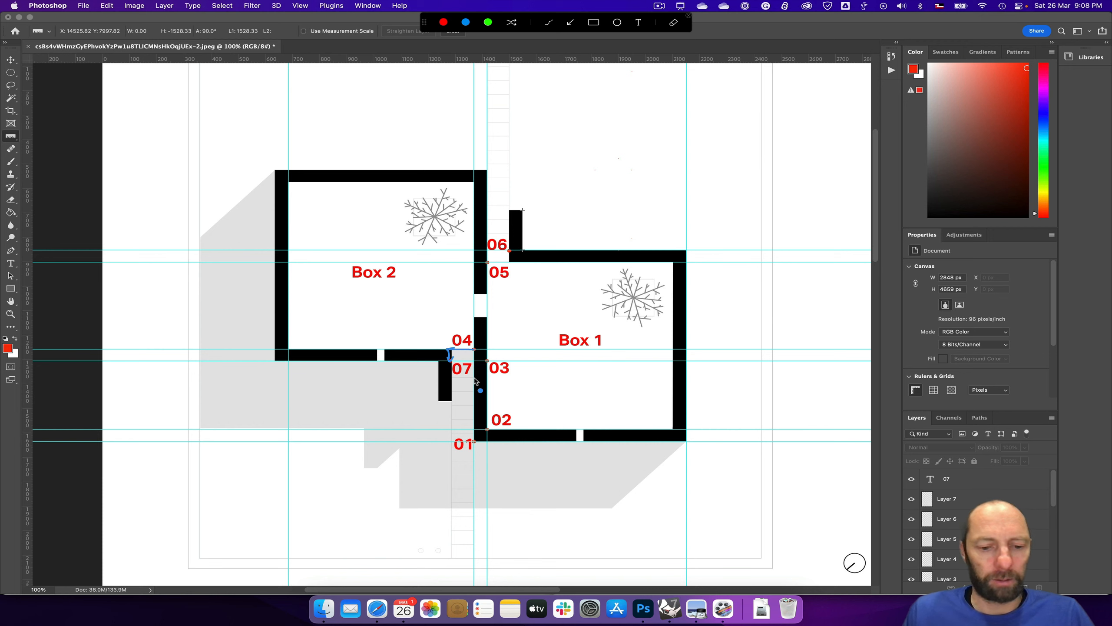
key("ctrl+s")
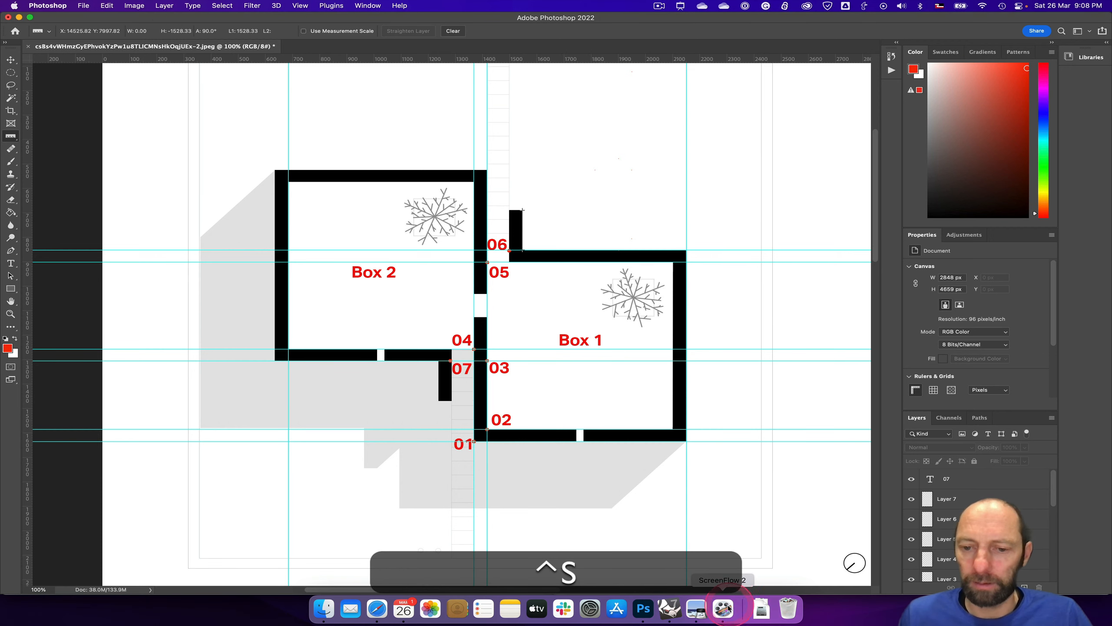
Step: Switch back to Grasshopper and select Point 04's Construct Point component to examine its location in the Top and Front viewports
left_click(670, 608)
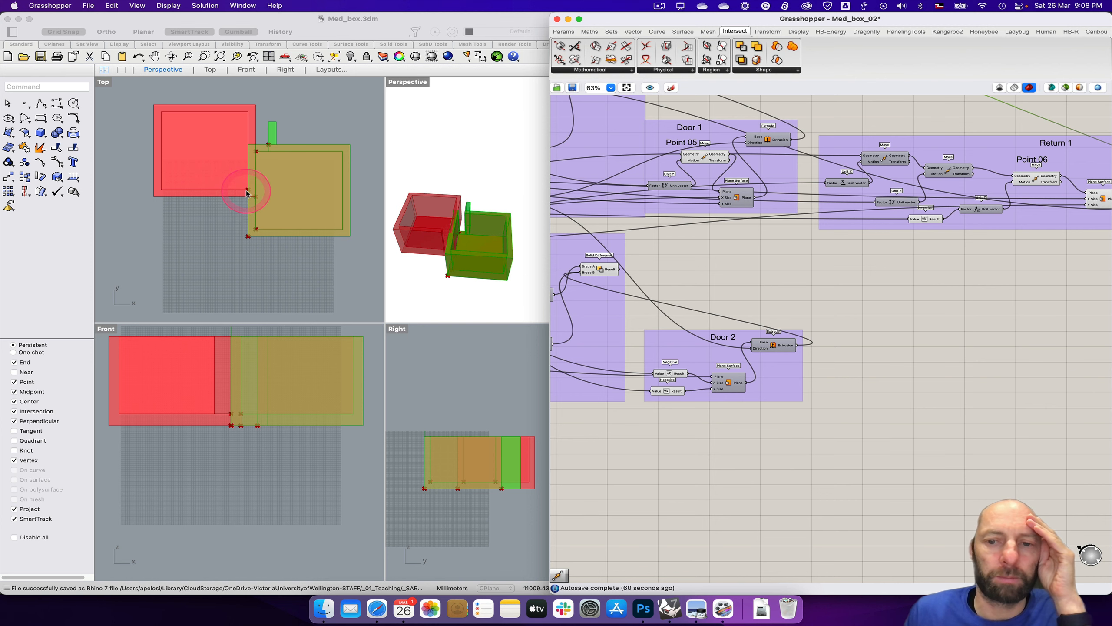
right_click_drag(712, 480, 1000, 481)
left_click(624, 362)
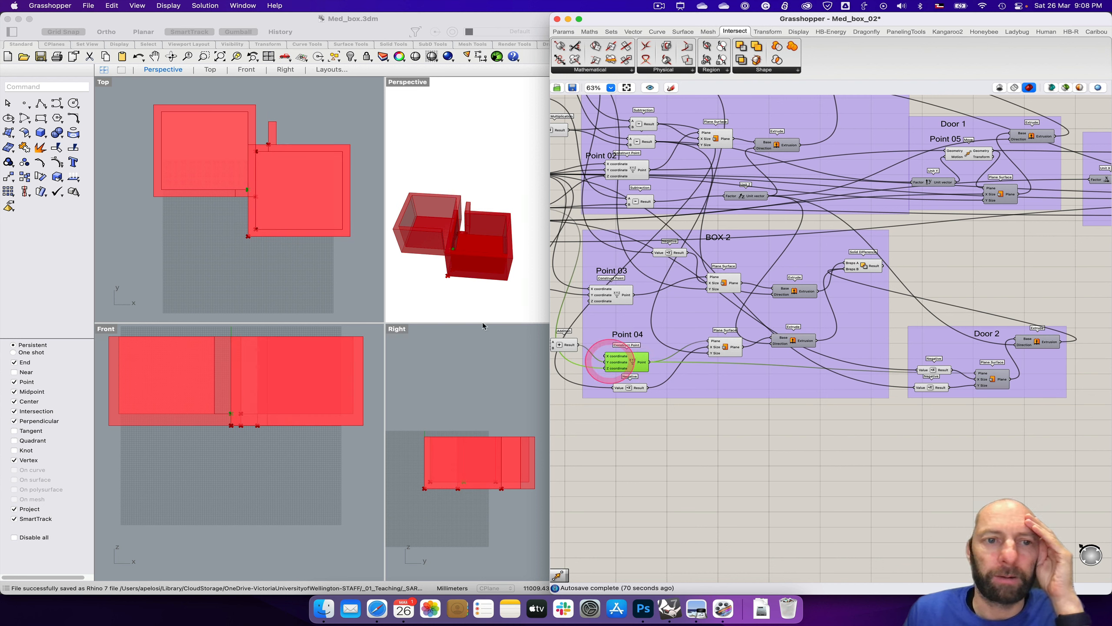
left_click(247, 197)
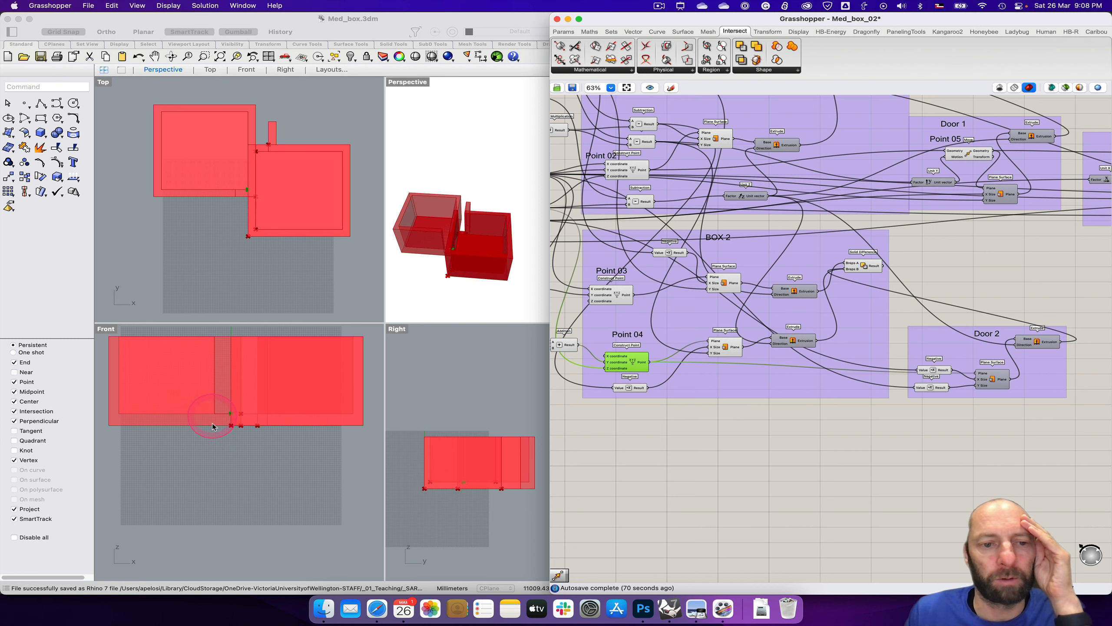
right_click_drag(796, 459, 777, 427)
left_click(228, 440)
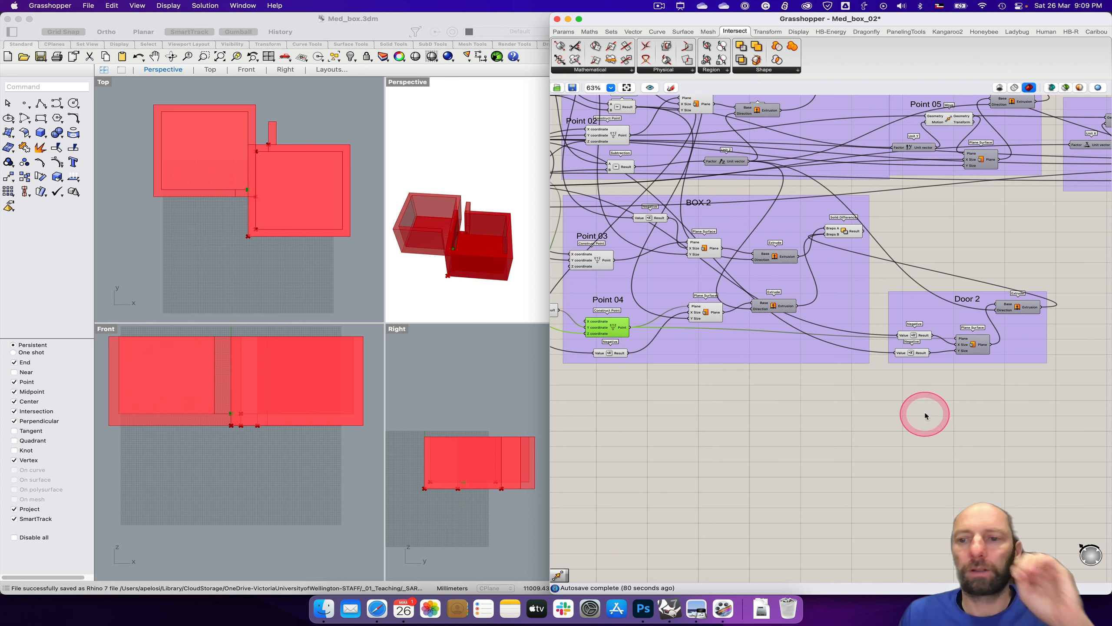
Step: Add a Move component beside the Door 2 group and connect Point 04's Construct Point output to its Geometry input
right_click_drag(941, 417, 898, 424)
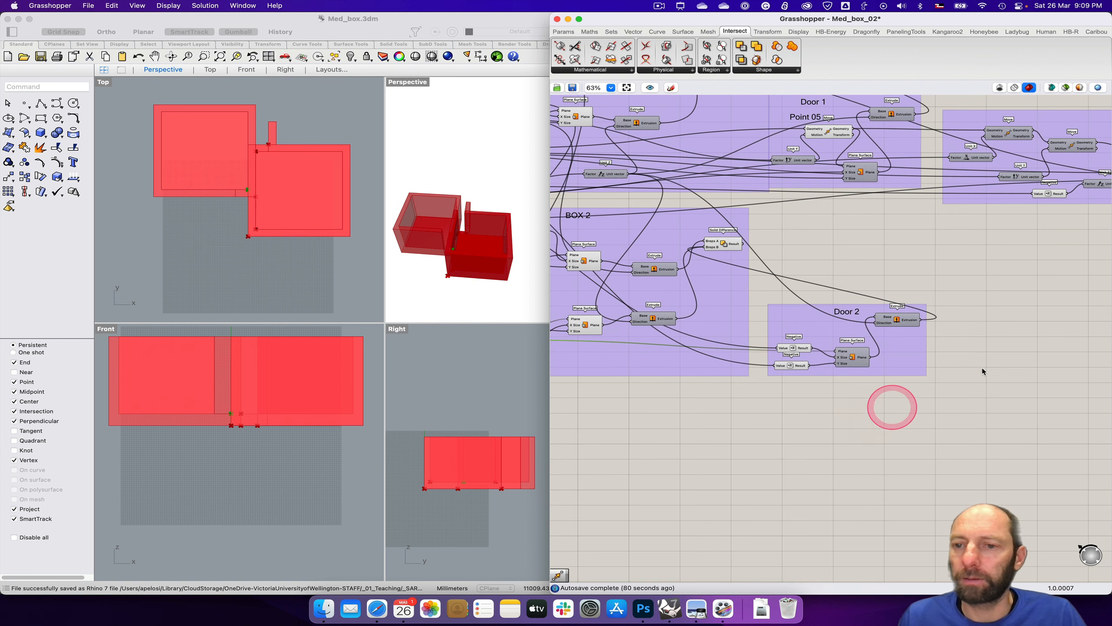
double_click(1009, 358)
type("move")
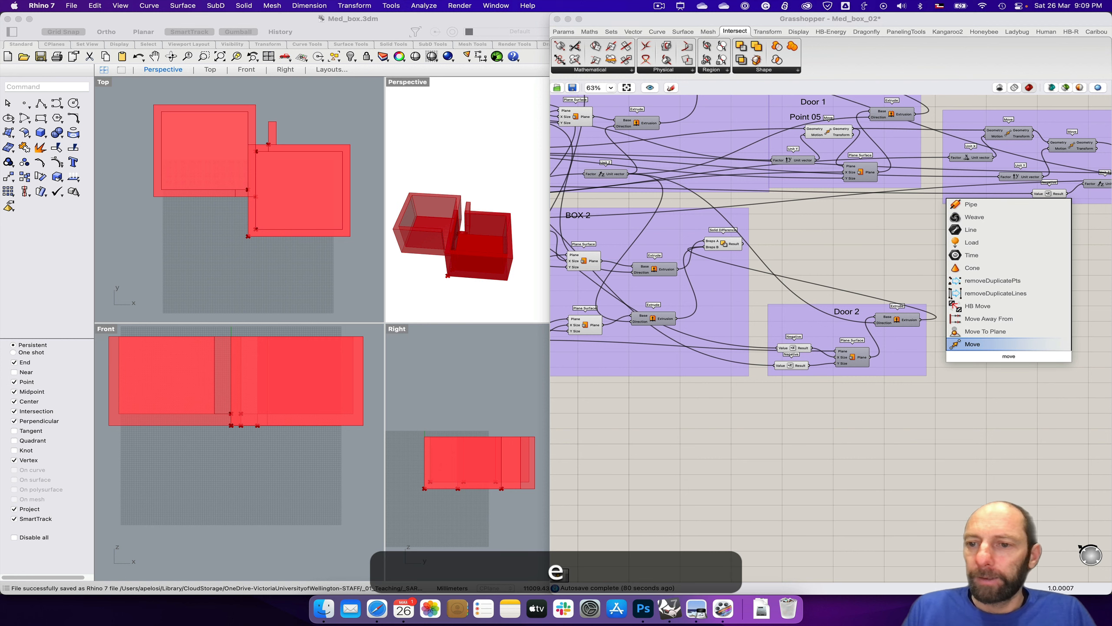
key("Return")
left_click(996, 356)
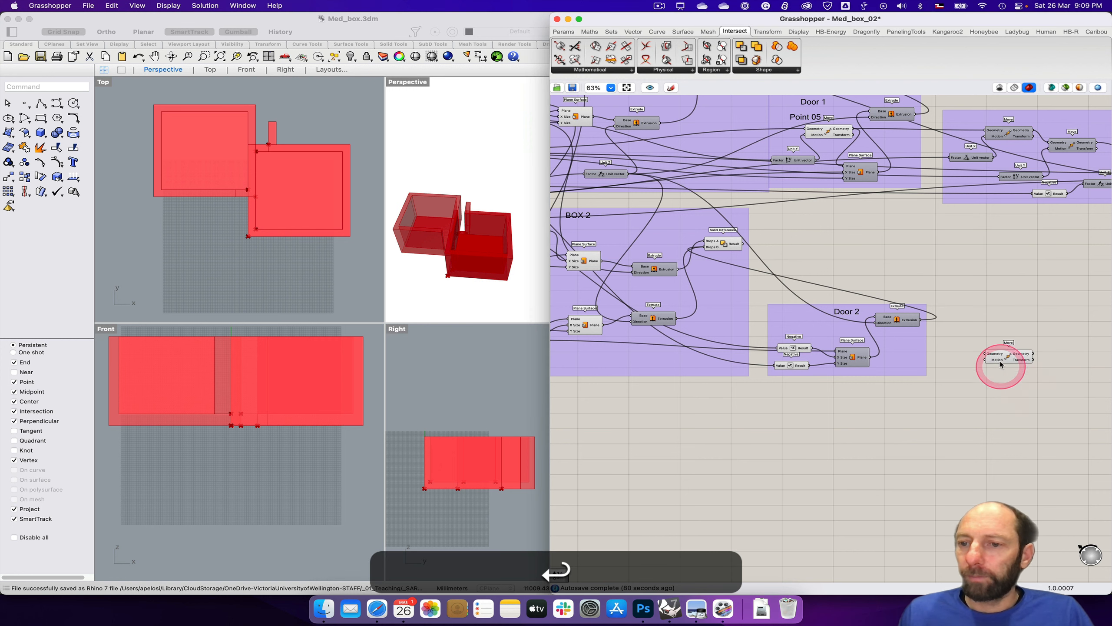
right_click_drag(789, 422, 920, 424)
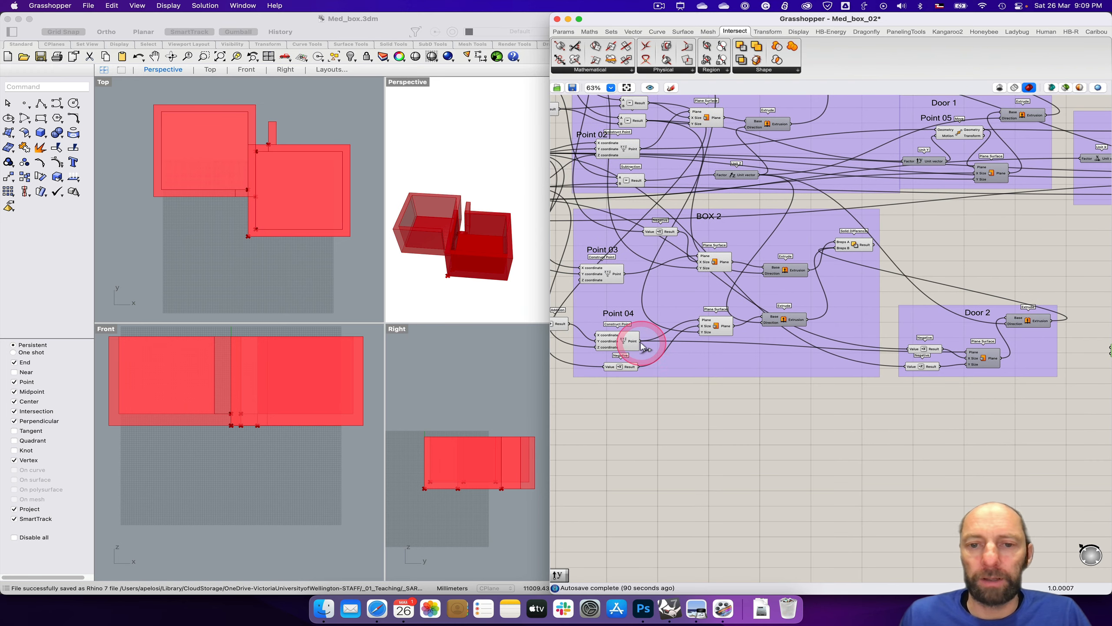
mouse_move(638, 343)
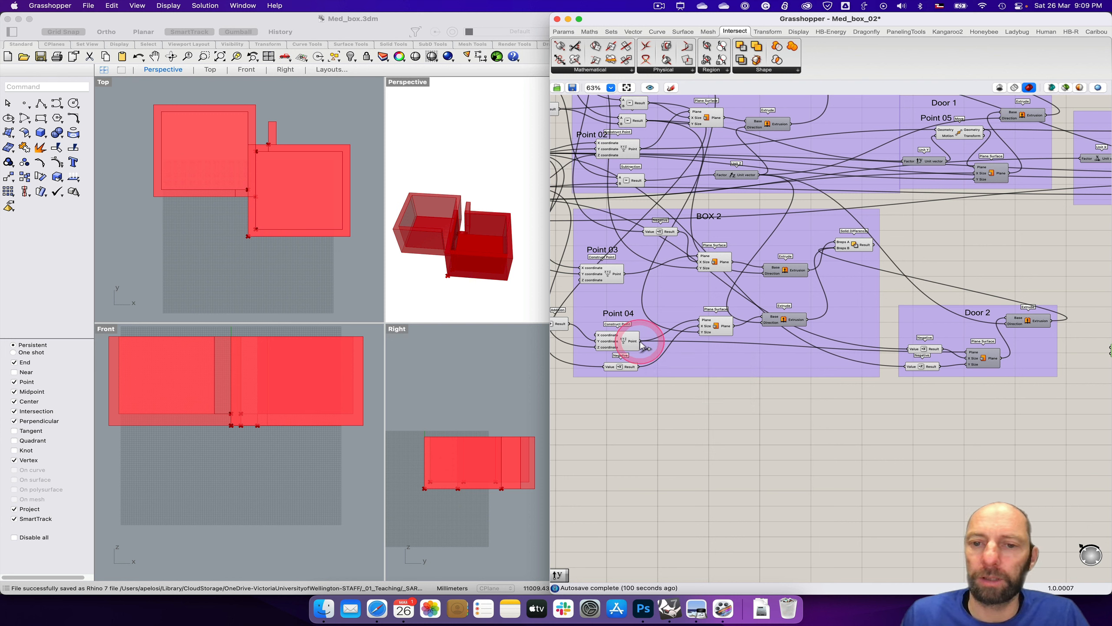
left_click_drag(639, 342, 1065, 348)
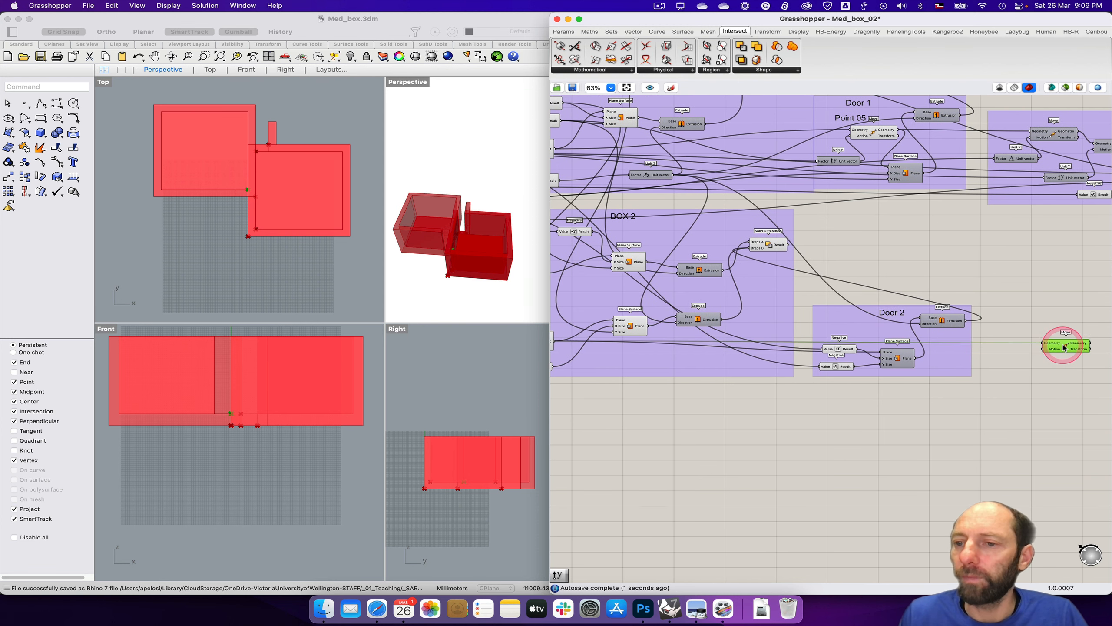
Step: Add a Negative component before the new Move, connect its result to the Motion input, and adjust both components' spacing
double_click(1001, 359)
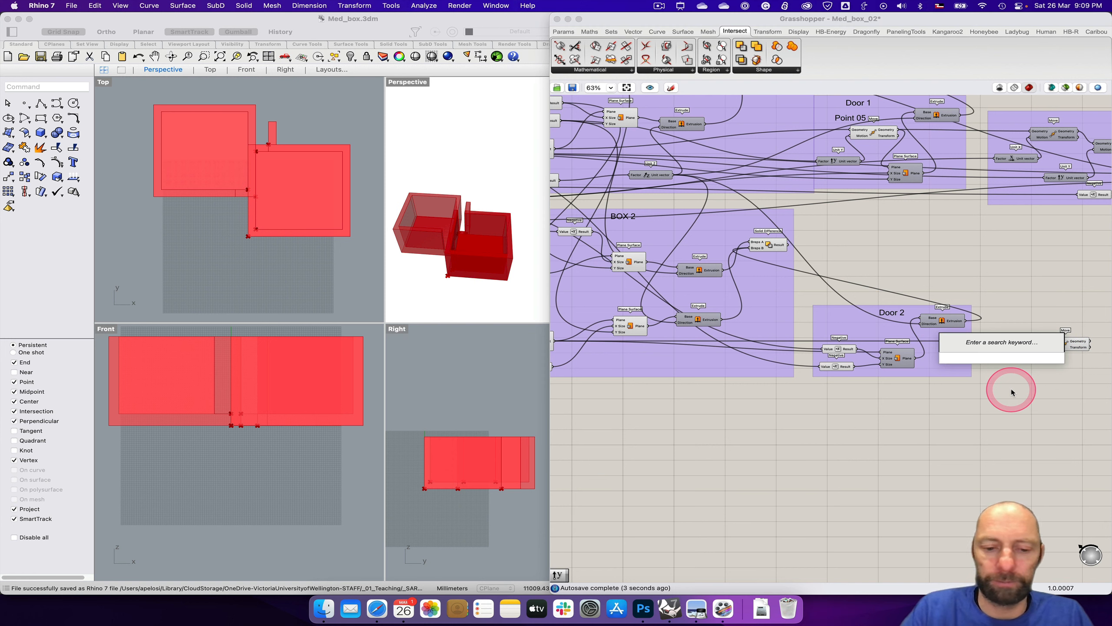
type("neg")
key("Return")
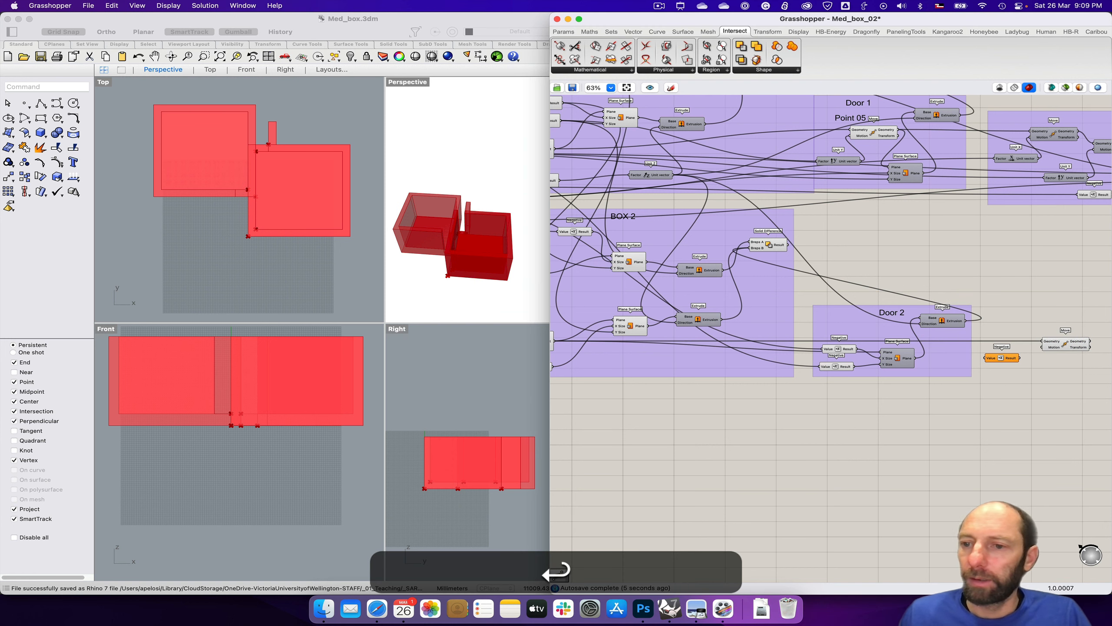
left_click_drag(1020, 358, 1068, 353)
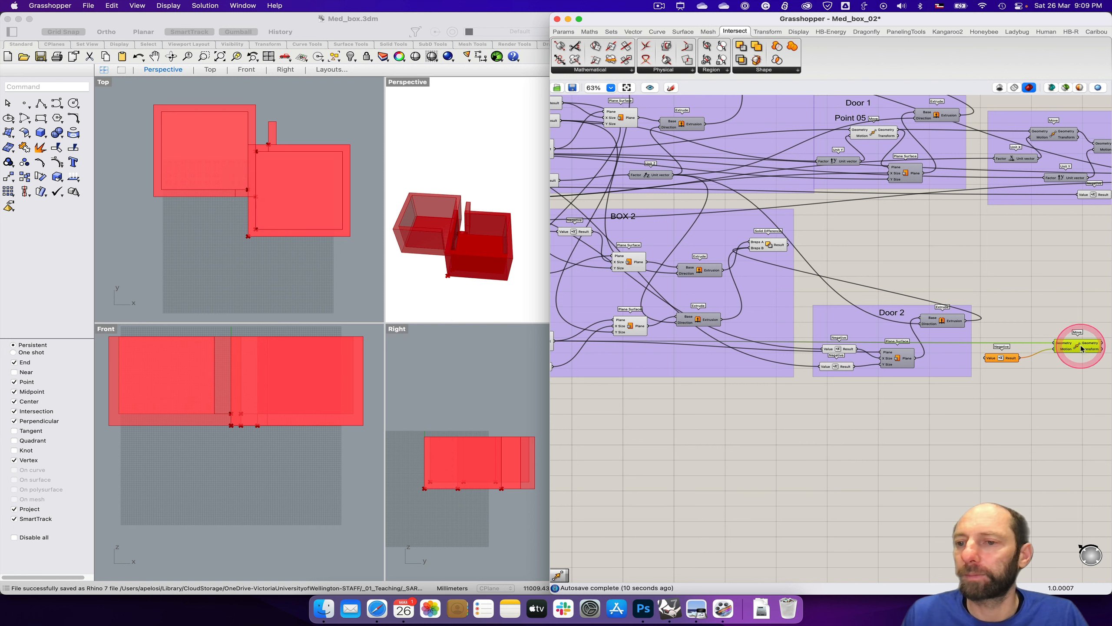
left_click_drag(1081, 347, 1092, 348)
left_click_drag(1014, 357, 1025, 358)
Step: Connect the 750 slider directly below the floor thickness slider to the new Negative component's Value input
right_click_drag(806, 437, 1006, 473)
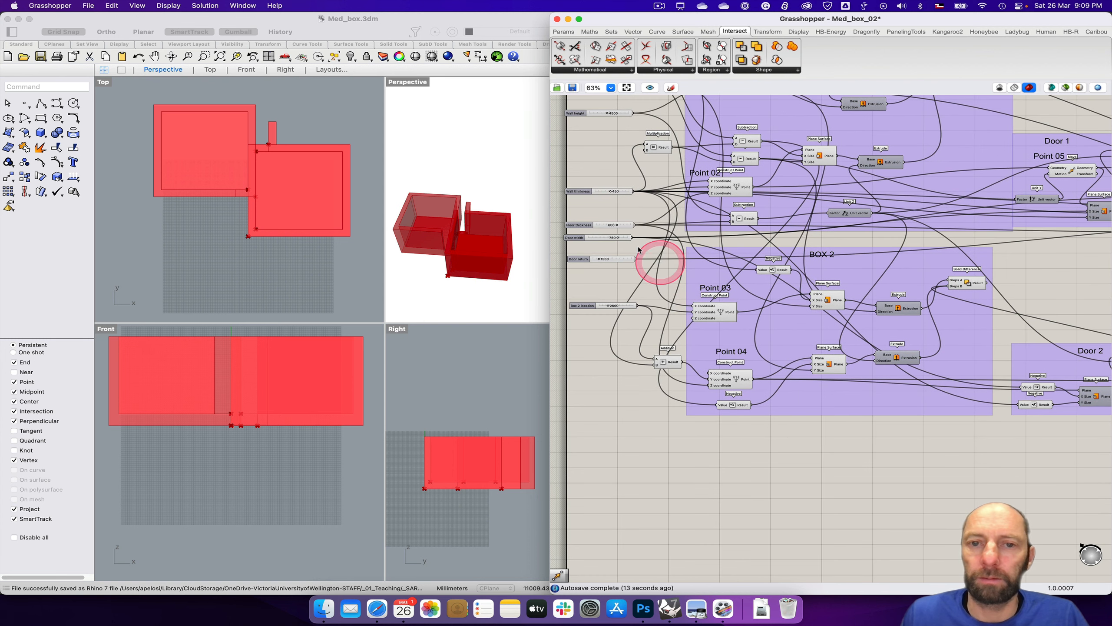
left_click(579, 239)
left_click_drag(579, 239, 1060, 397)
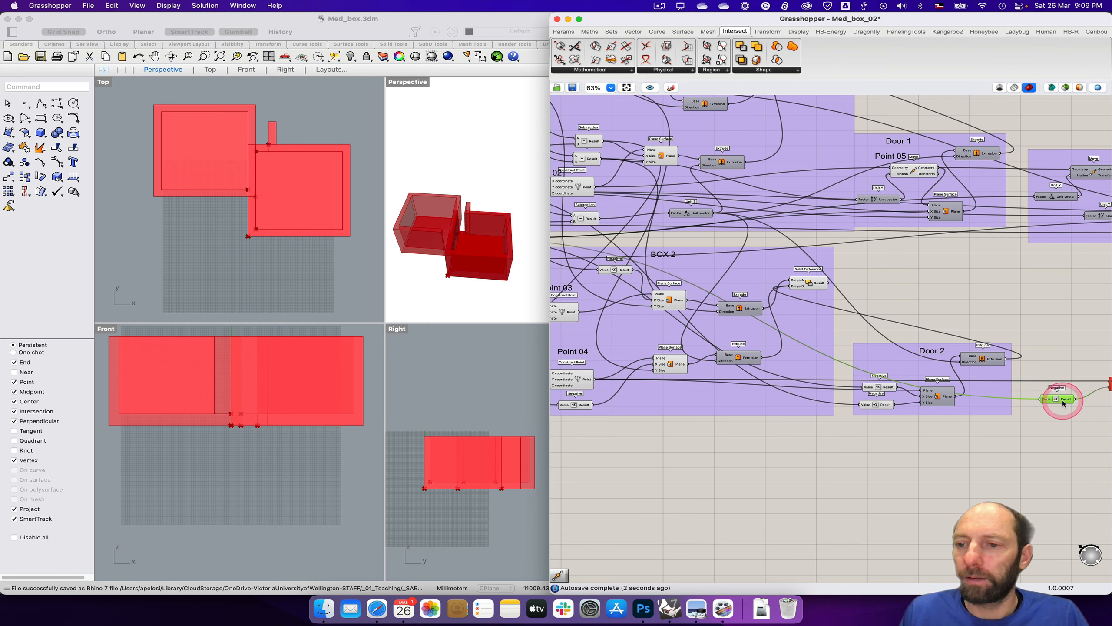
Step: Add a Unit X component and wire it between the Negative's result and the Move's Motion input beside Door 2
right_click_drag(1067, 443, 932, 444)
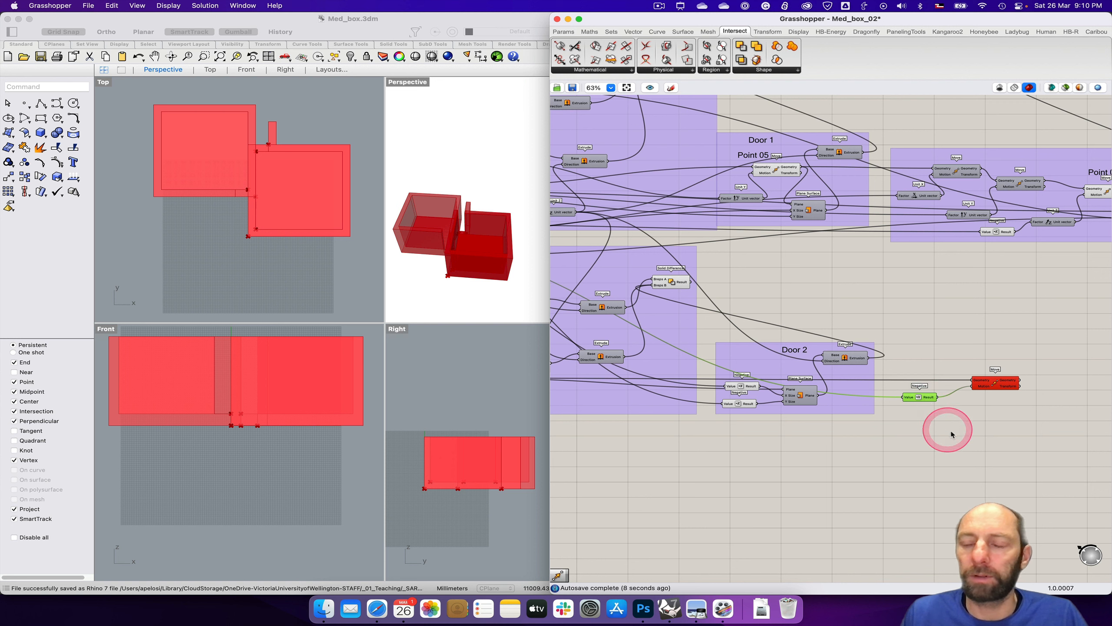
double_click(946, 424)
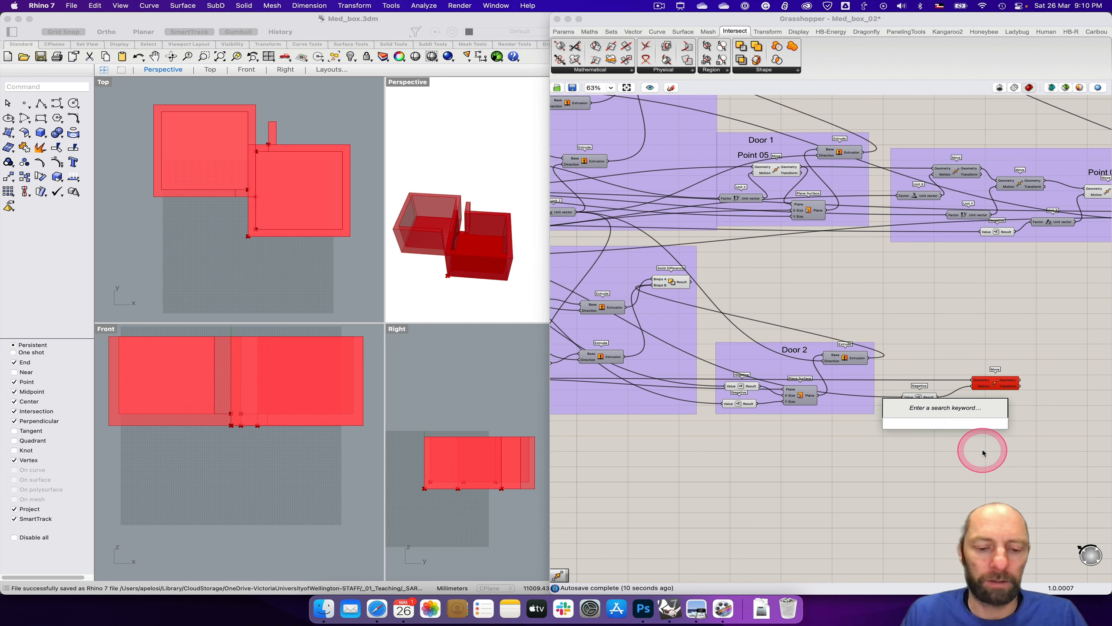
type("x")
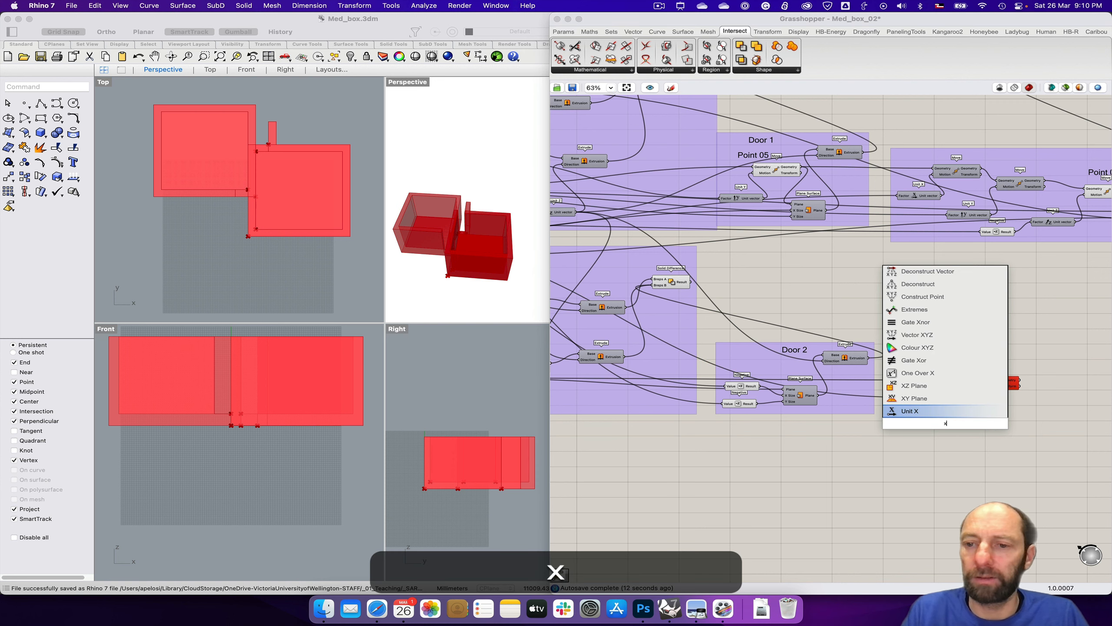
key("Return")
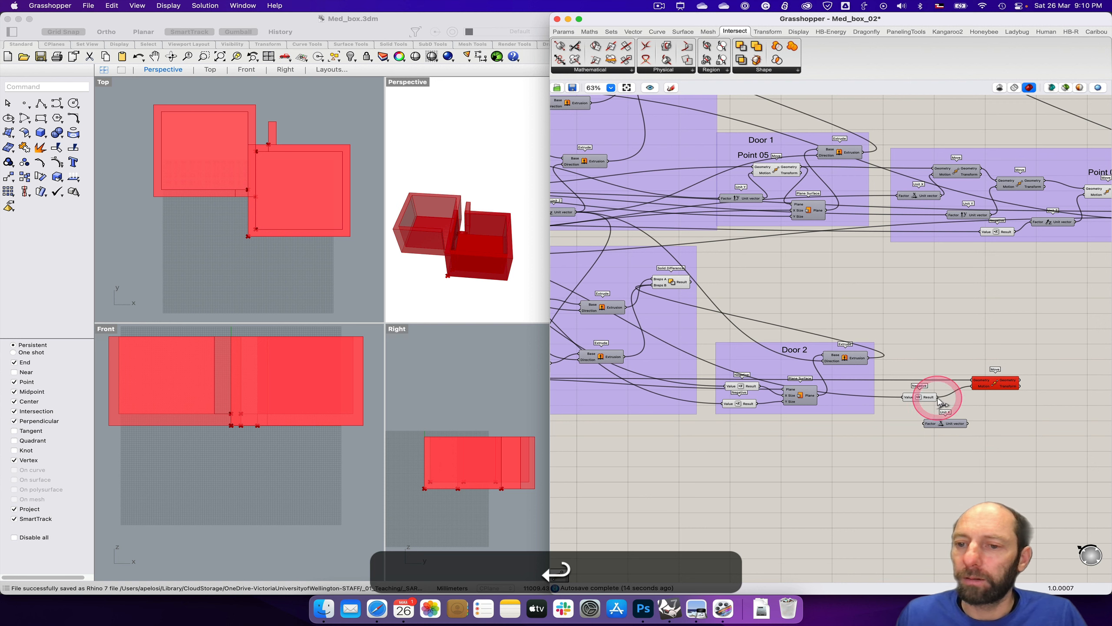
left_click_drag(938, 399, 999, 389)
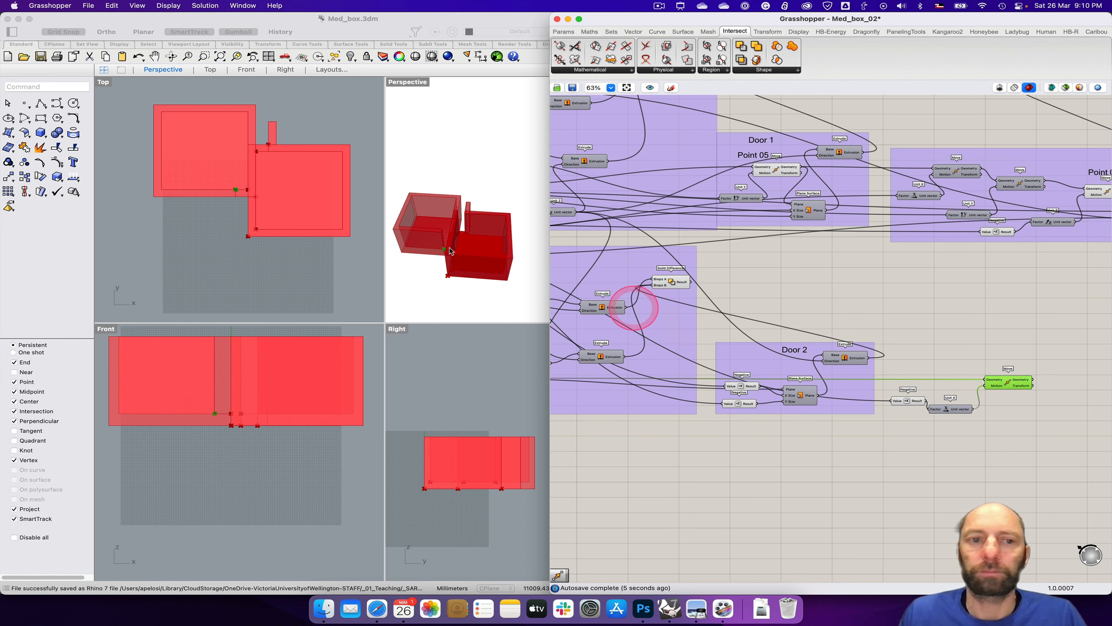
Step: Maximize the Top viewport, add a second Move component beside Door 2, and feed it the first Move's Geometry output
double_click(104, 83)
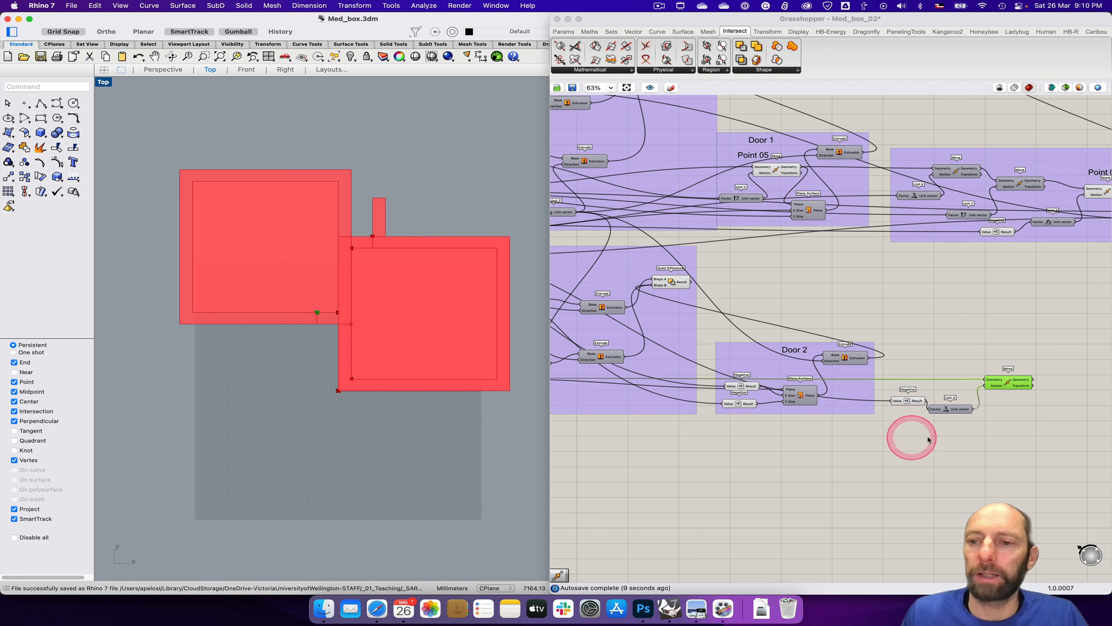
right_click_drag(1063, 411, 906, 393)
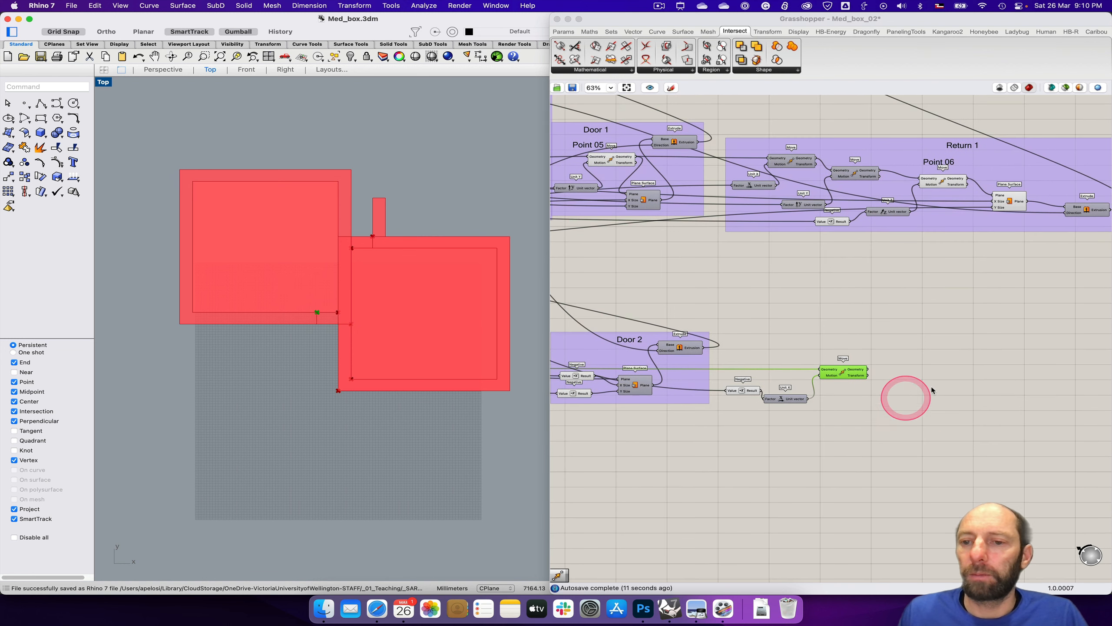
double_click(935, 387)
type("move")
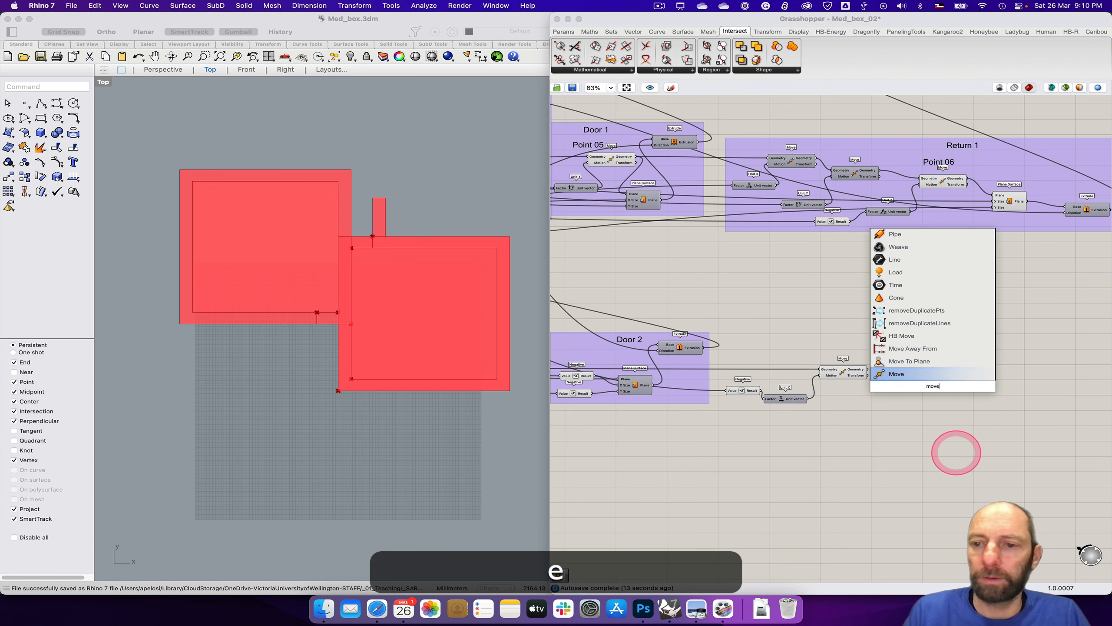
key("Return")
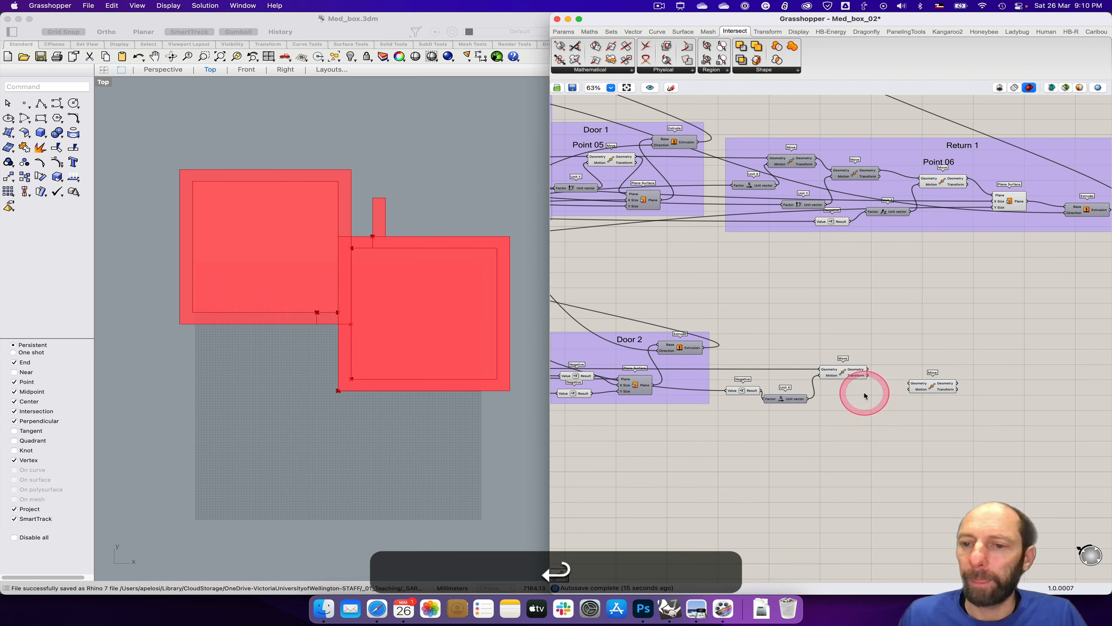
left_click_drag(868, 369, 921, 396)
Step: Add a Negative component below and between the two new Move components beside Door 2
left_click(861, 427)
double_click(862, 430)
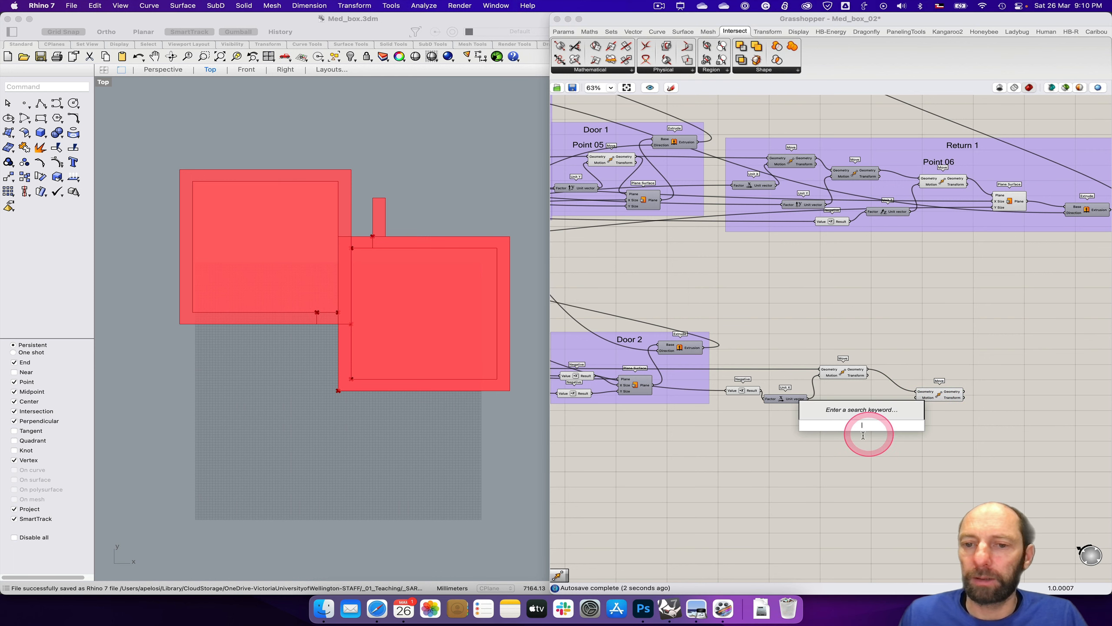
type("neg")
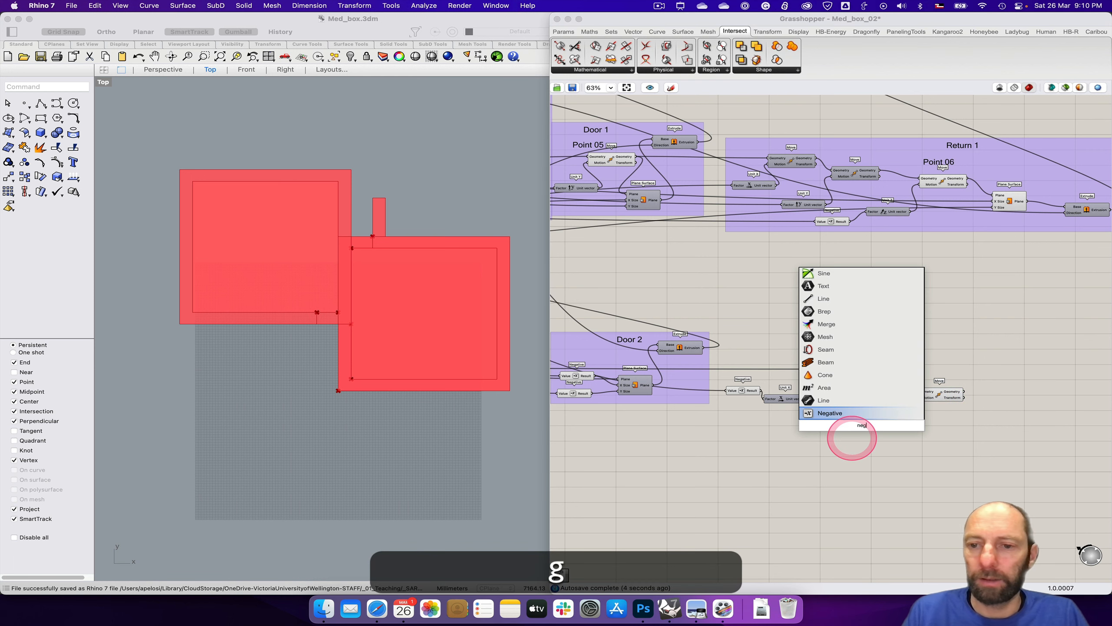
key("Return")
left_click_drag(869, 428, 851, 425)
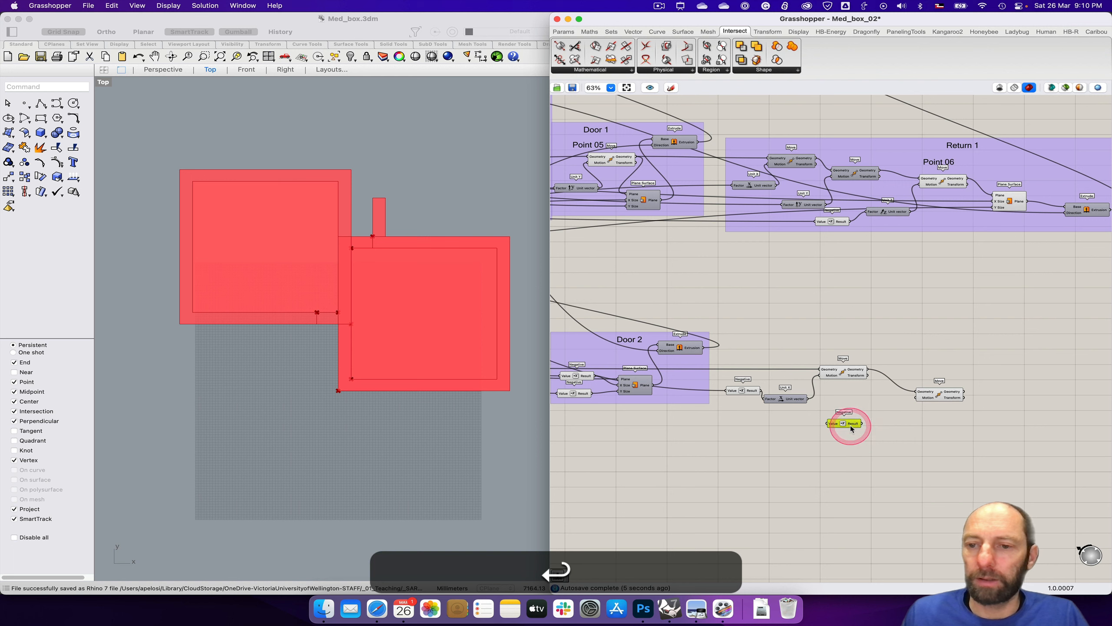
Step: Add a Unit Y component and wire it between the new Negative's result and the second Move's Motion input
double_click(889, 423)
double_click(909, 461)
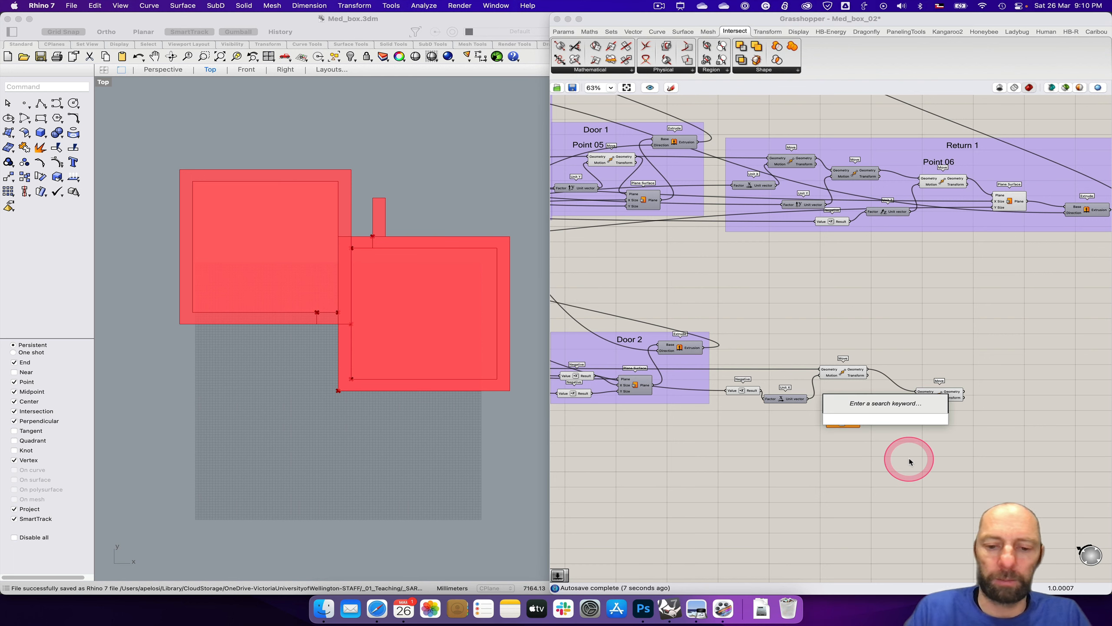
type("y")
key("Return")
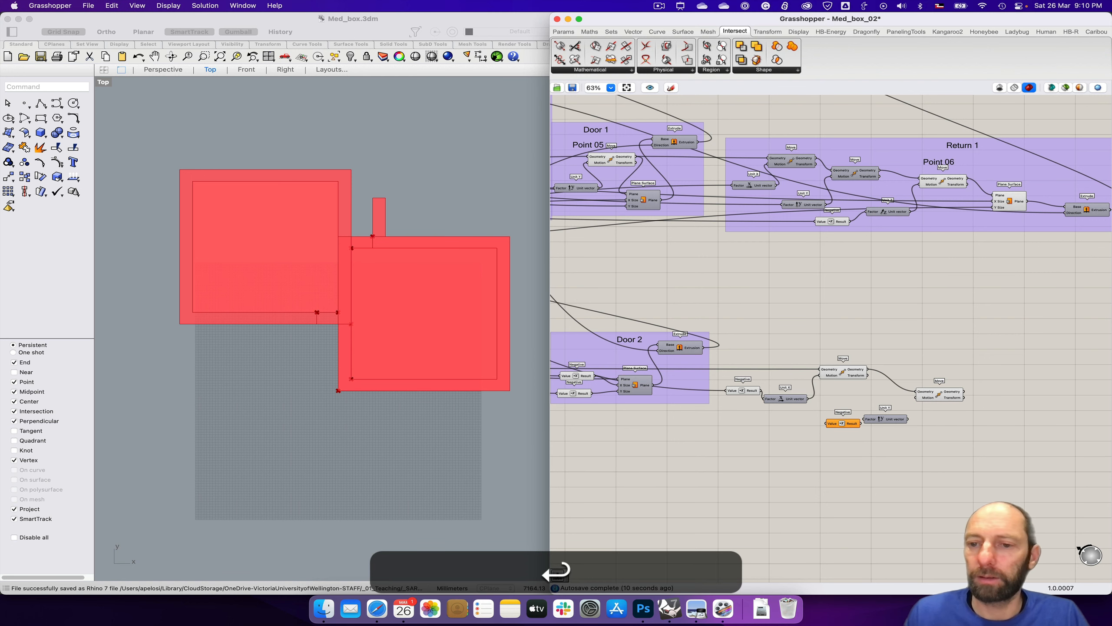
left_click(896, 420)
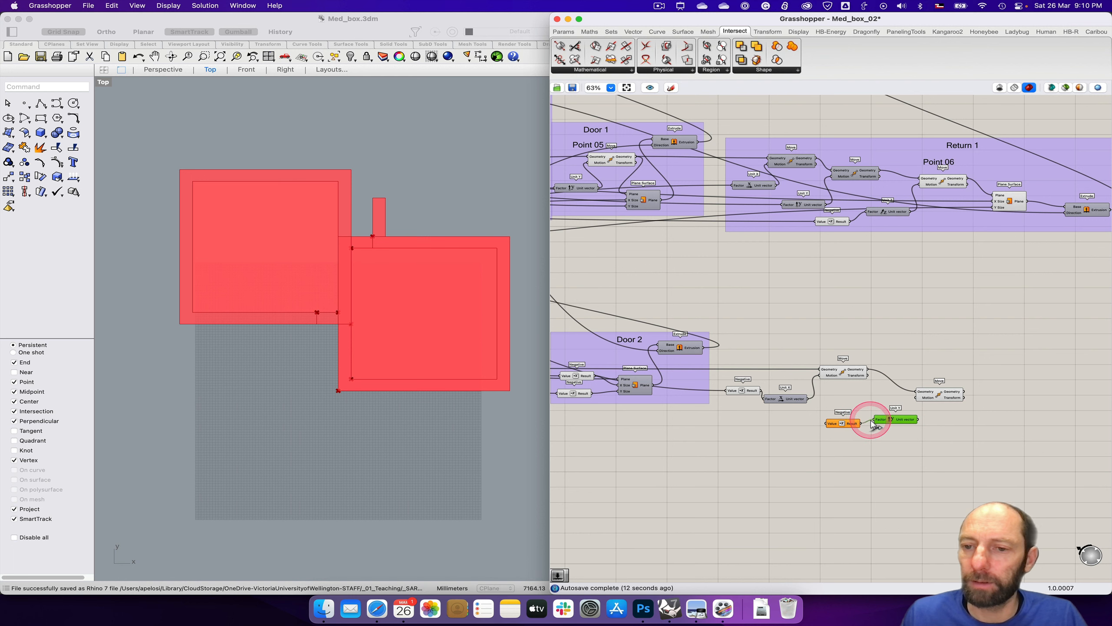
mouse_move(918, 420)
left_mouse_down()
mouse_move(916, 398)
mouse_move(940, 396)
mouse_move(906, 414)
left_mouse_up()
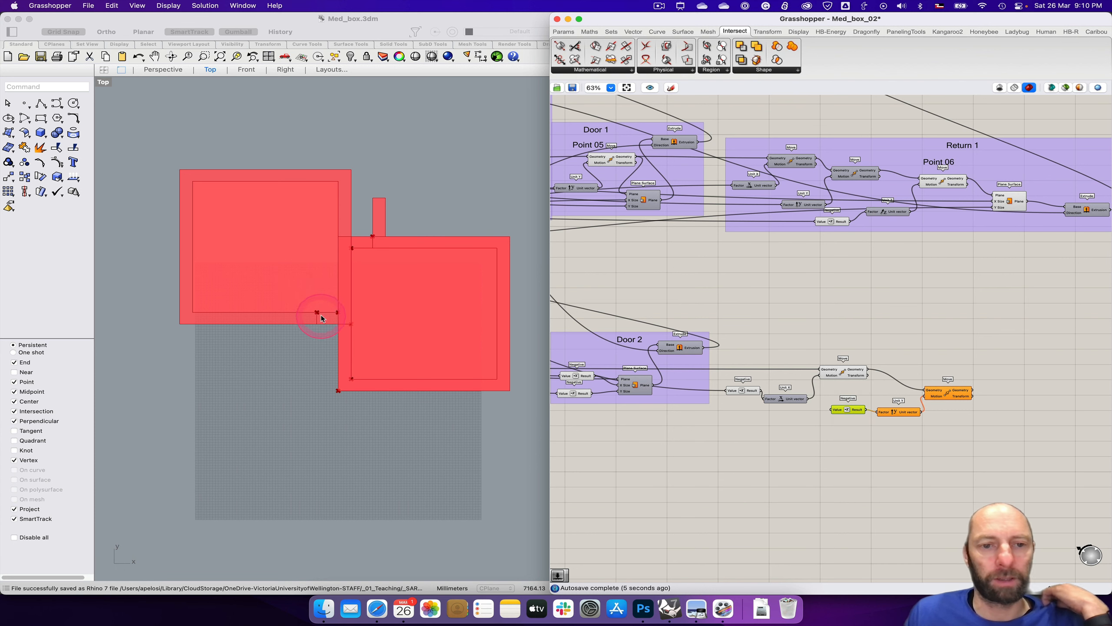
Step: Connect the wall thickness slider to the Value input of the Negative feeding Unit Y, and highlight the second Move's point
right_click_drag(757, 285, 1076, 341)
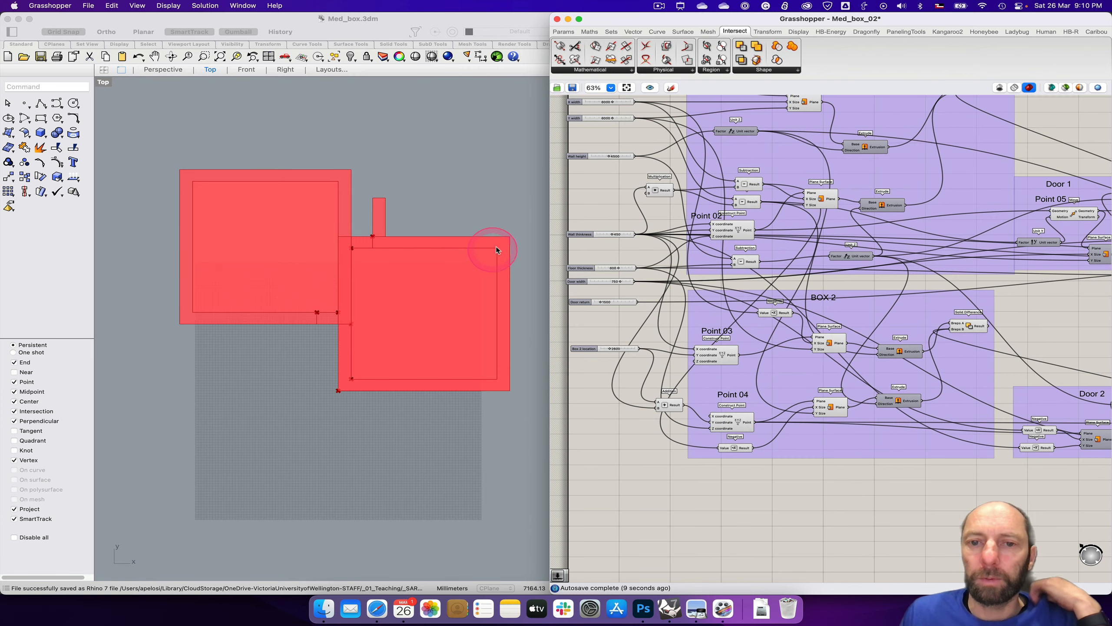
left_click_drag(635, 235, 1044, 468)
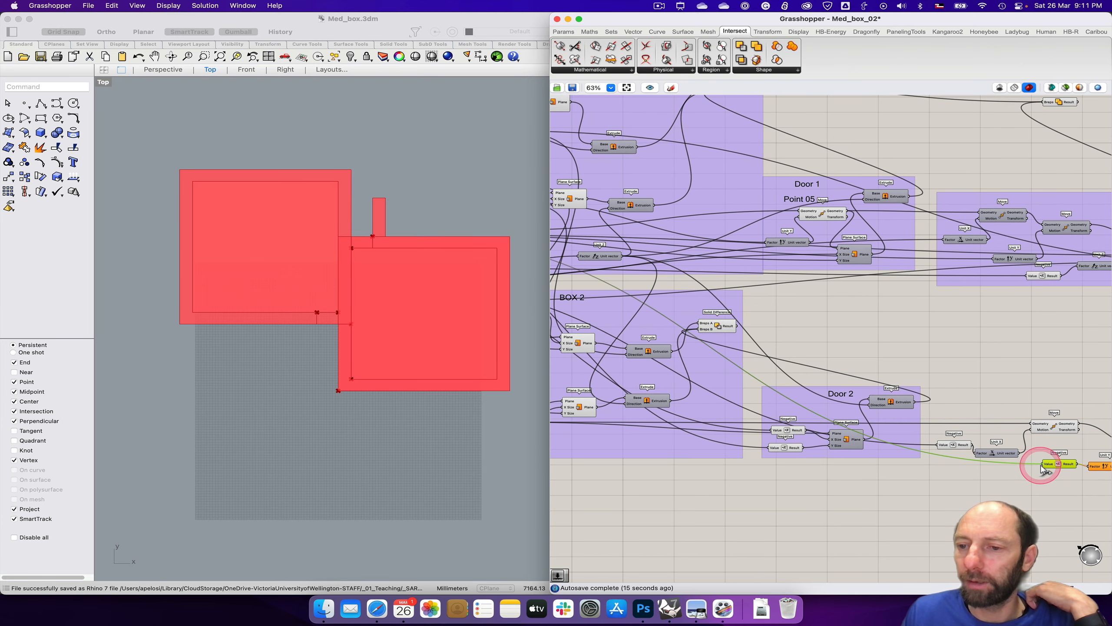
scroll(1040, 497, "right", 5)
left_click(966, 414)
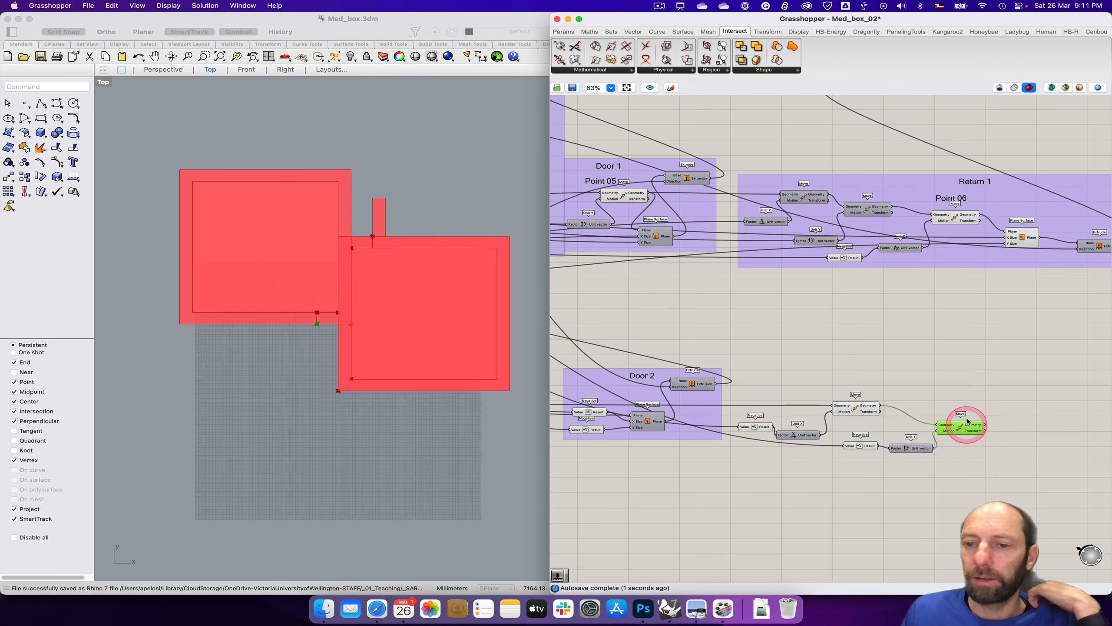
Step: Turn off the first Move's preview beside Door 2 and shift the second Move and its Unit Y closer
right_click(854, 409)
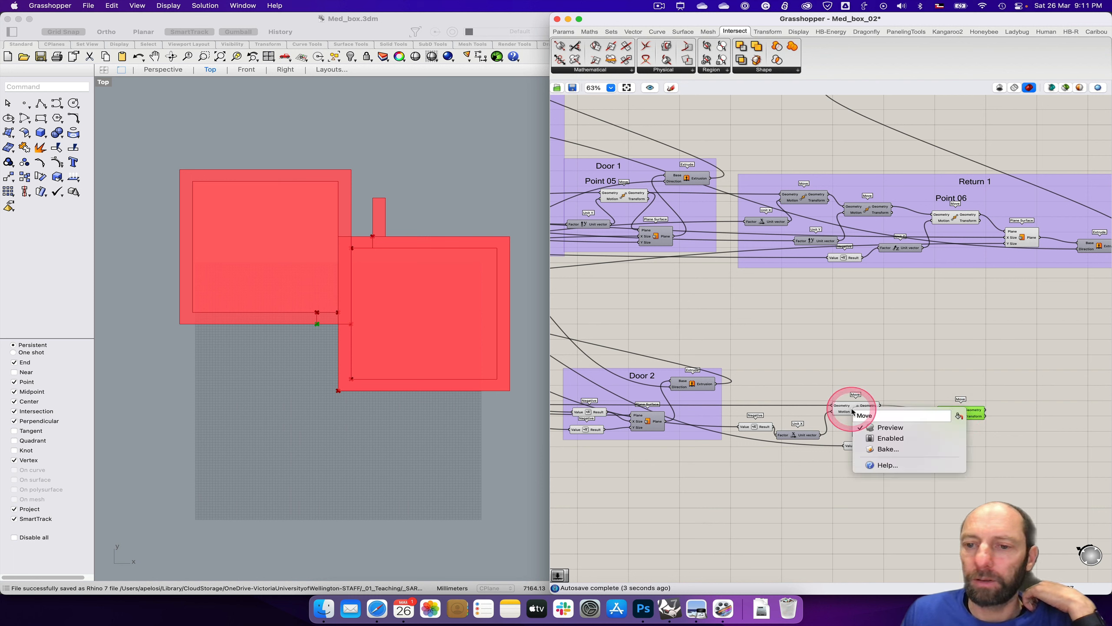
left_click(889, 428)
left_click_drag(969, 422, 945, 416)
left_click_drag(919, 451, 908, 444)
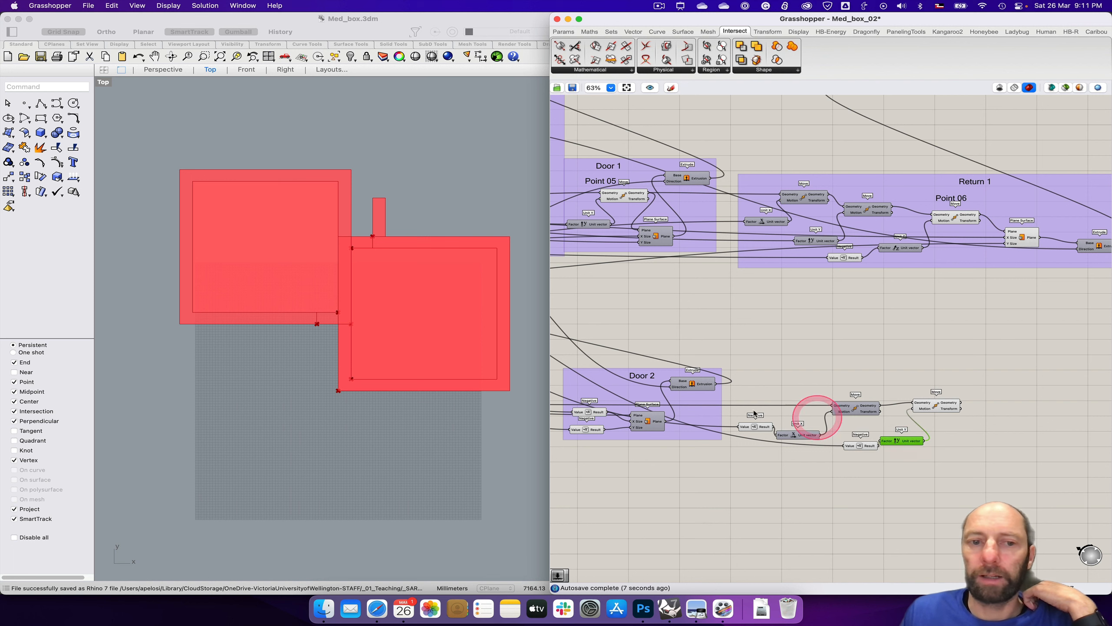
Step: Restore the four-viewport layout and check the height of the second Move's point in the Front view
left_click(104, 69)
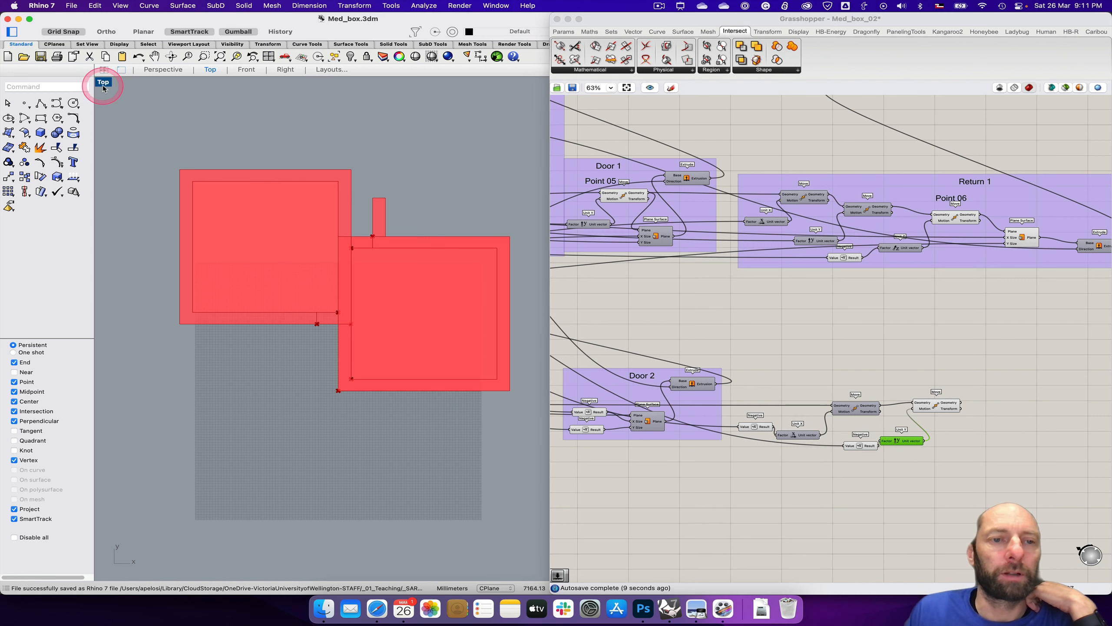
left_click(935, 408)
left_click(239, 444)
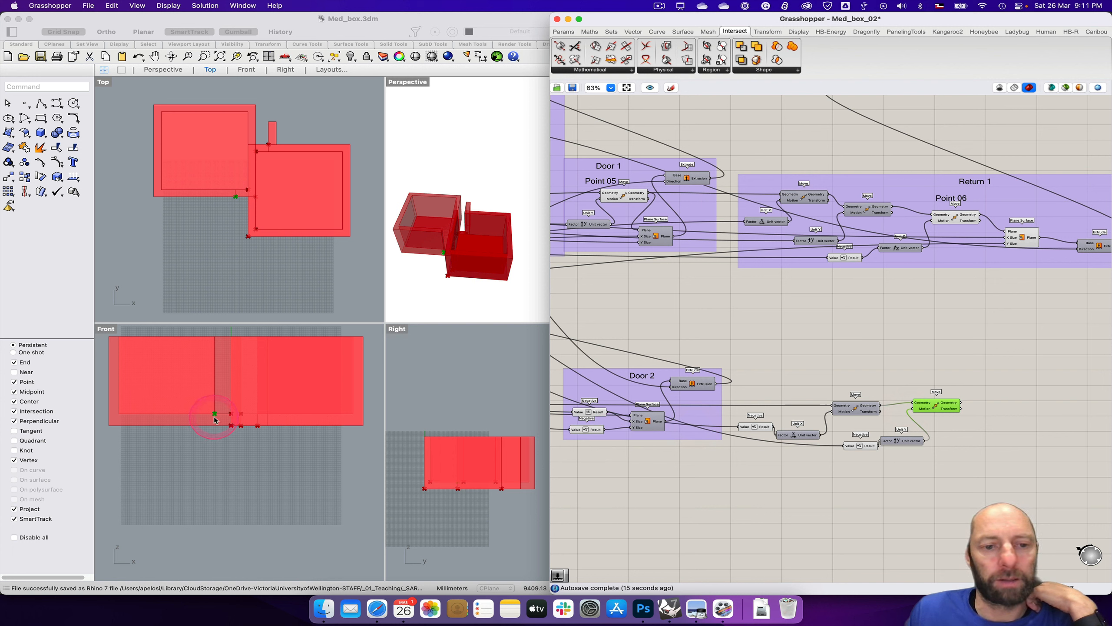
left_click(930, 409)
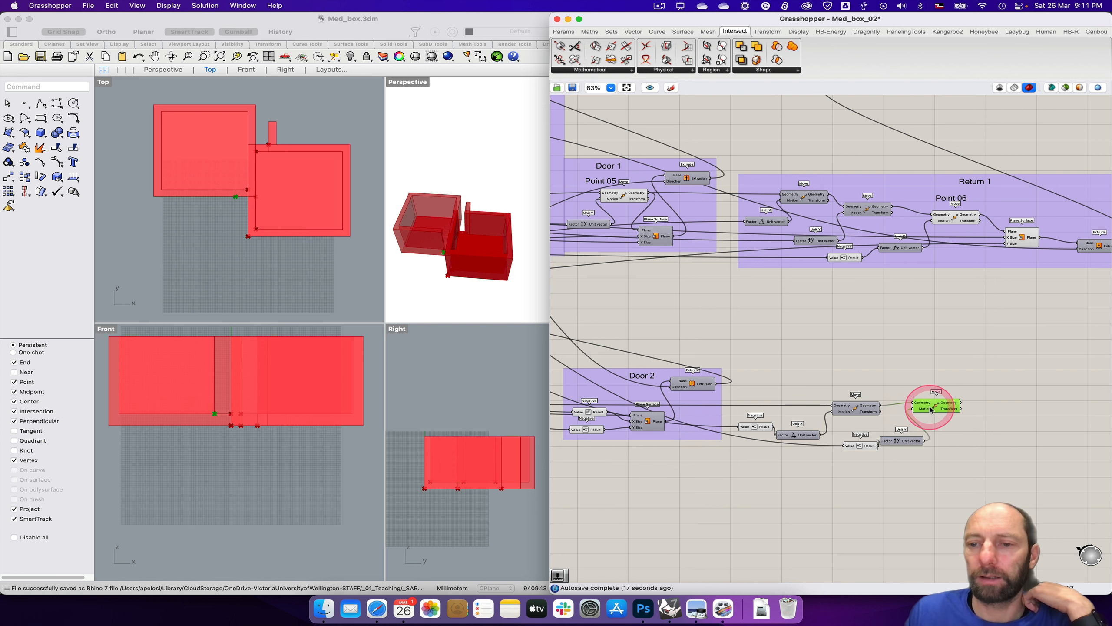
right_click_drag(978, 477, 888, 487)
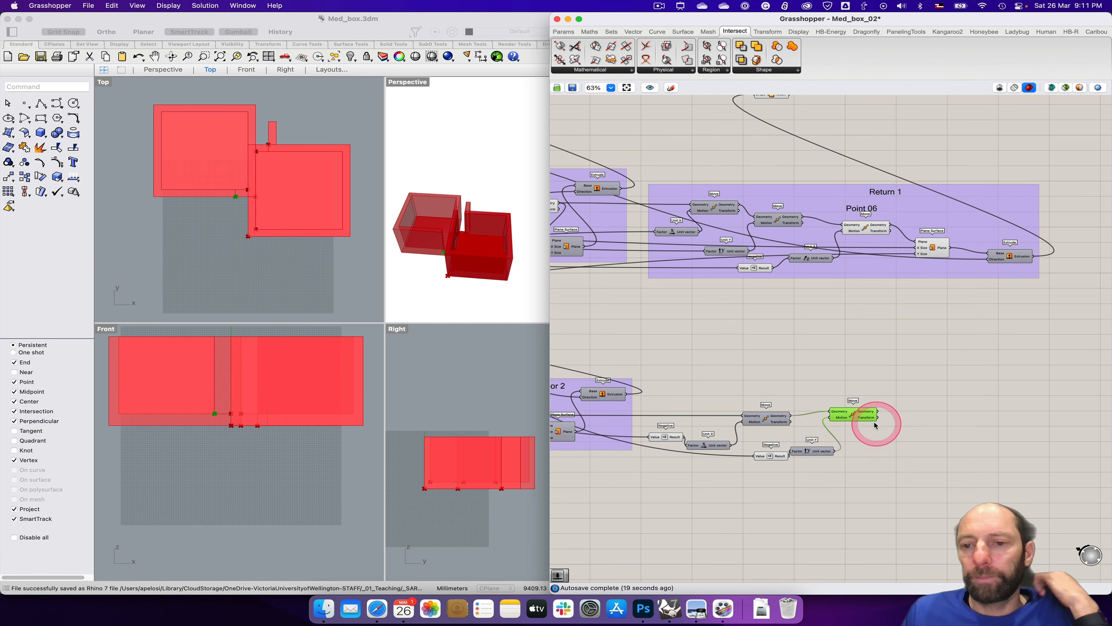
left_click_drag(858, 419, 860, 419)
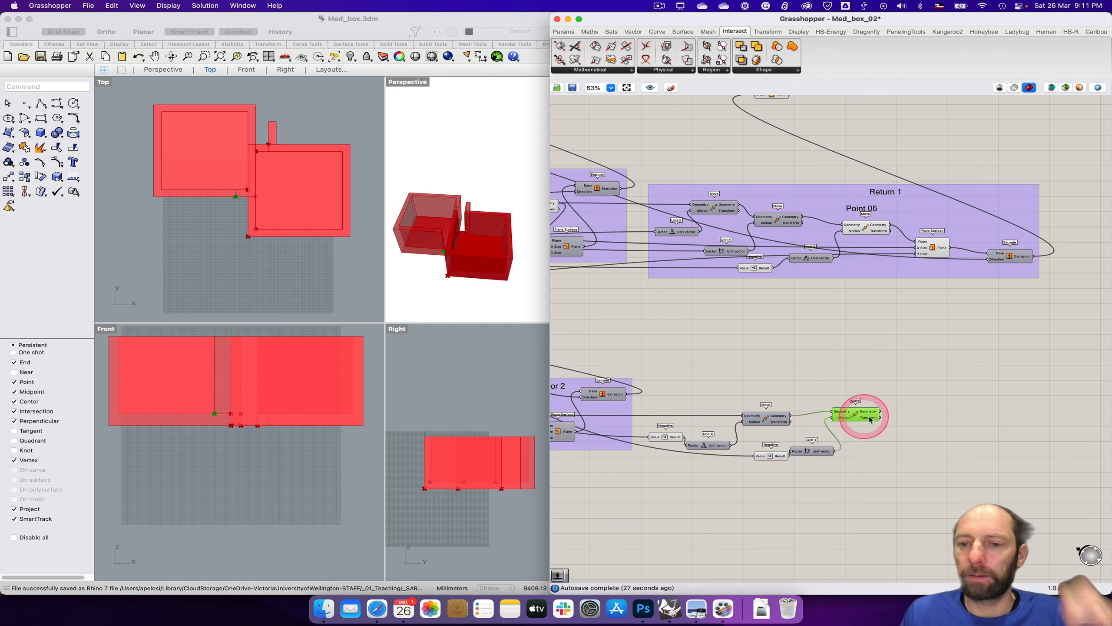
Step: Add a third Move component after the second one in the chain beside Door 2
double_click(932, 423)
type("mov")
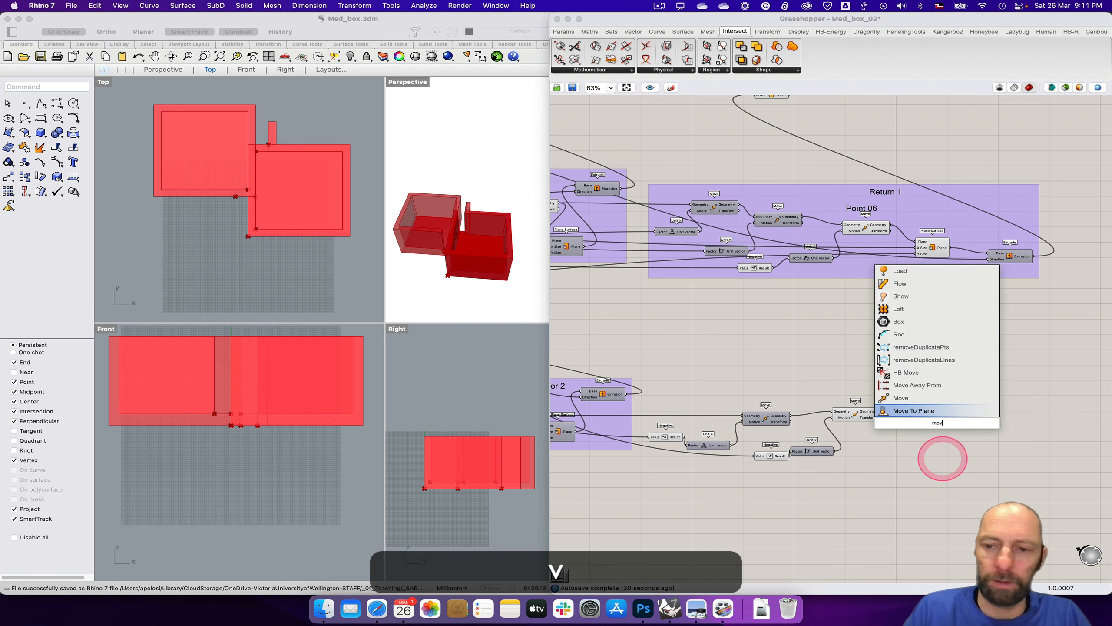
key("Return")
left_click_drag(929, 424, 974, 422)
Step: Add a Unit Z component for the third Move's Motion input and connect the second Move's Geometry output to its Geometry input
double_click(922, 456)
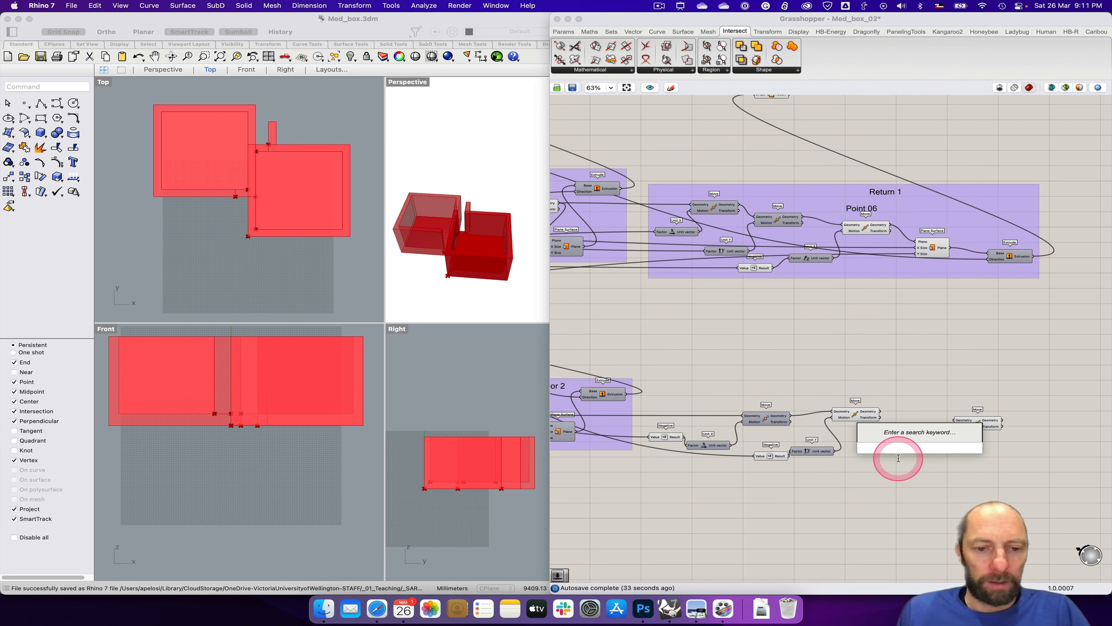
type("z")
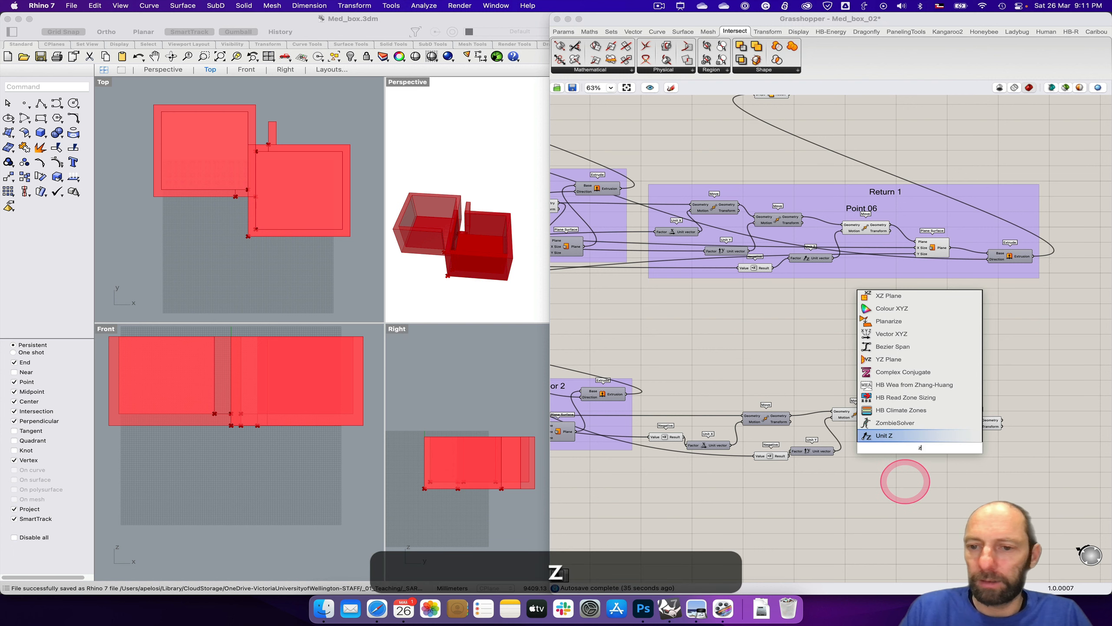
key("Return")
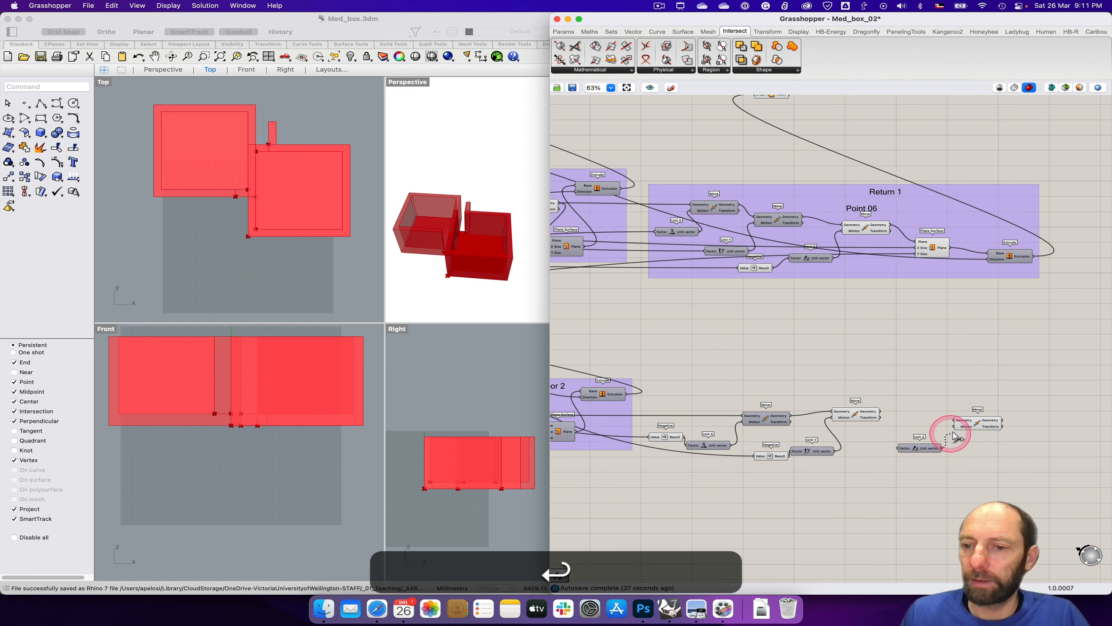
left_click_drag(954, 436, 955, 427)
left_click_drag(881, 414, 981, 425)
left_click_drag(920, 447, 934, 440)
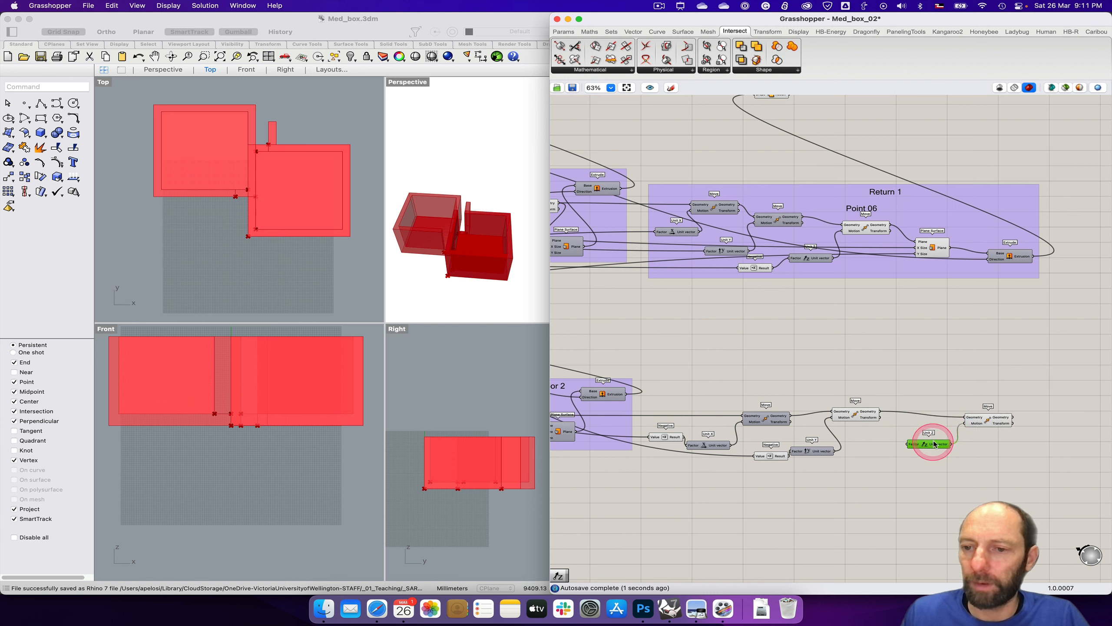
Step: Add a Negative component before Unit Z, connect its result to the Factor input, and adjust the third Move's position
double_click(882, 447)
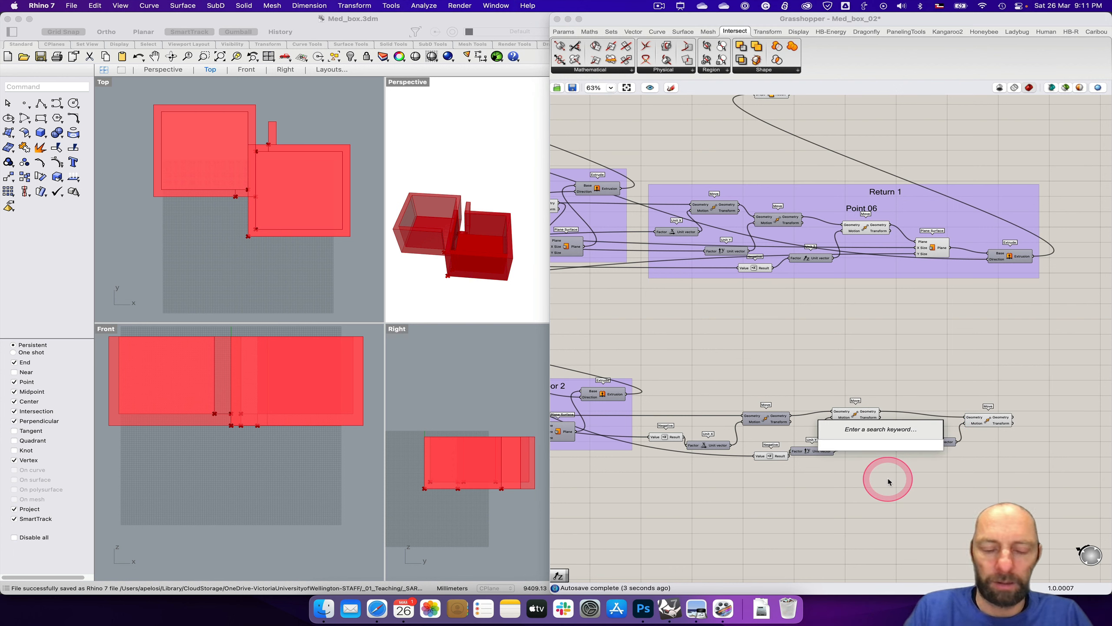
type("neg")
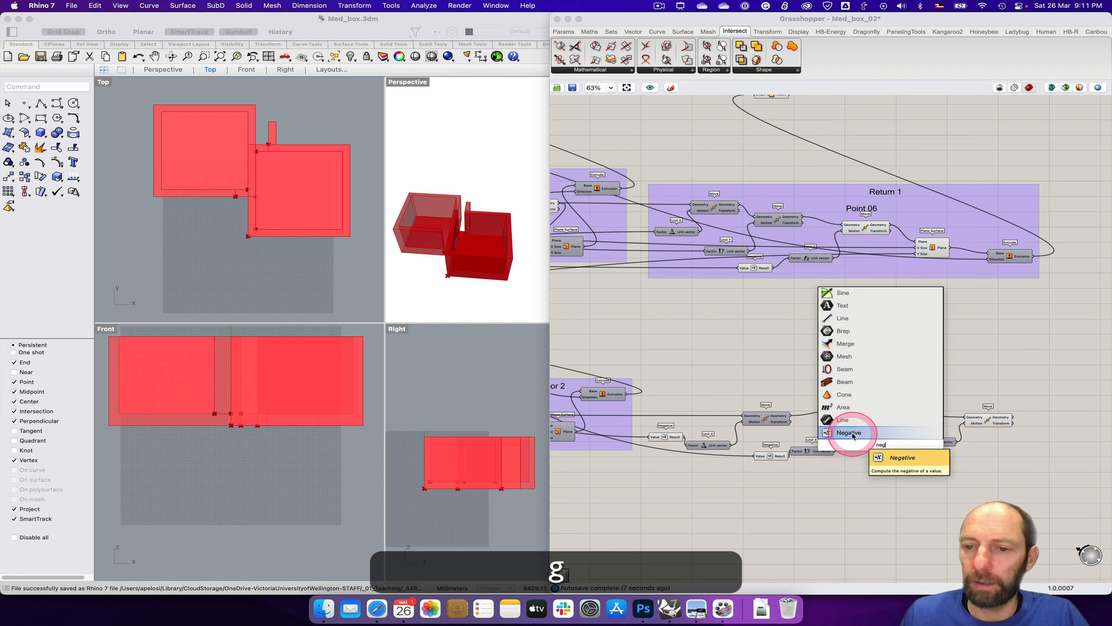
key("Return")
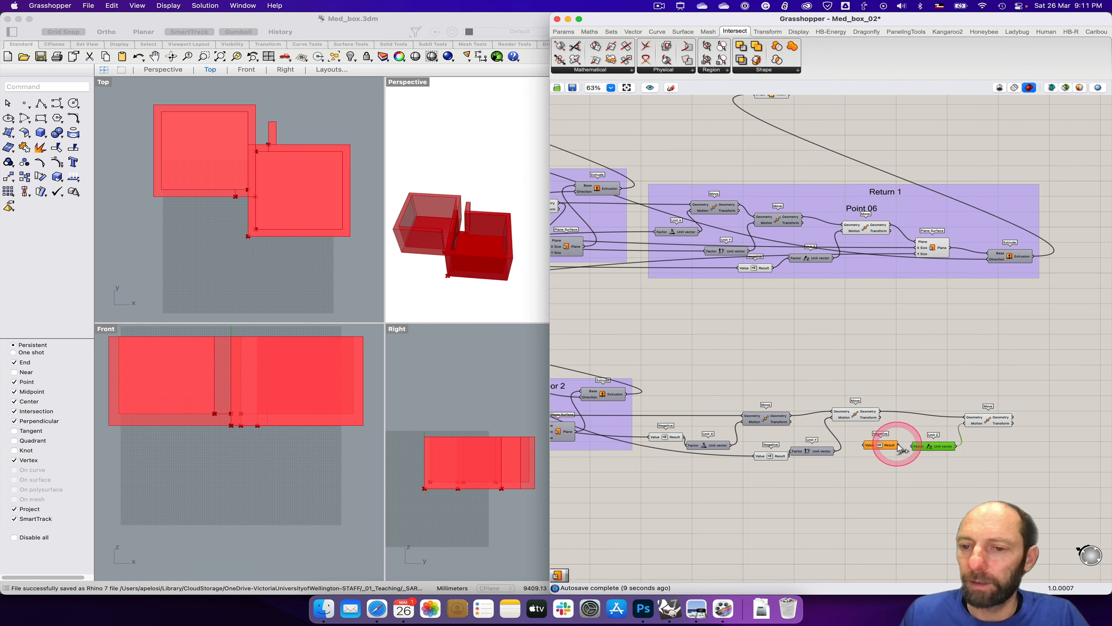
left_click_drag(982, 424, 985, 410)
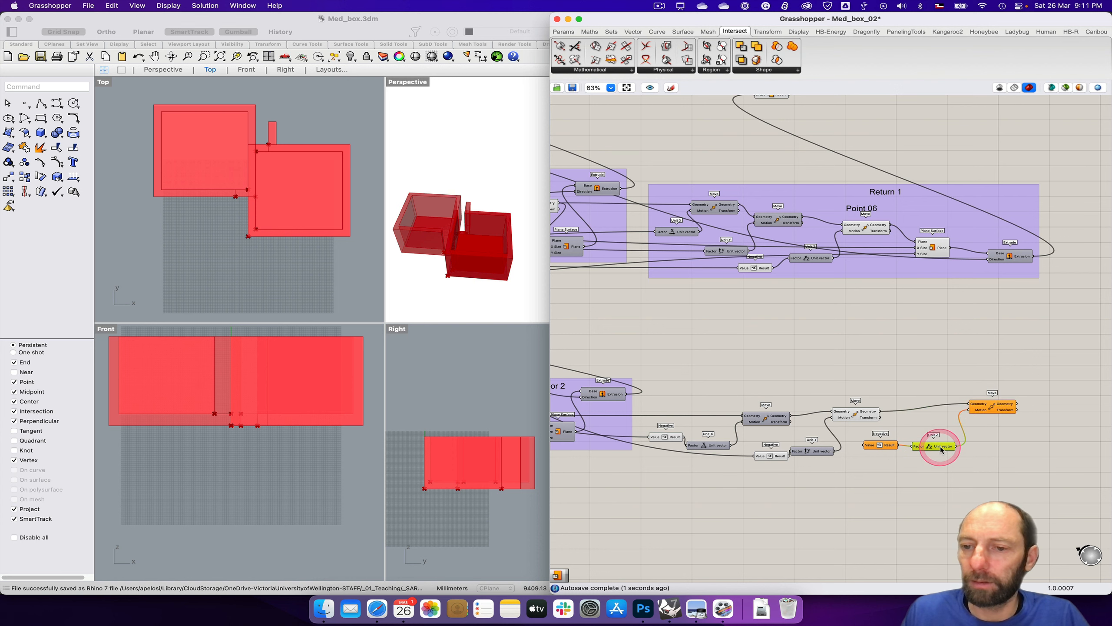
Step: Connect the floor thickness slider to the Value input of the Negative feeding Unit Z
right_click_drag(772, 506, 965, 517)
right_click_drag(712, 495, 979, 509)
right_click_drag(834, 527, 970, 526)
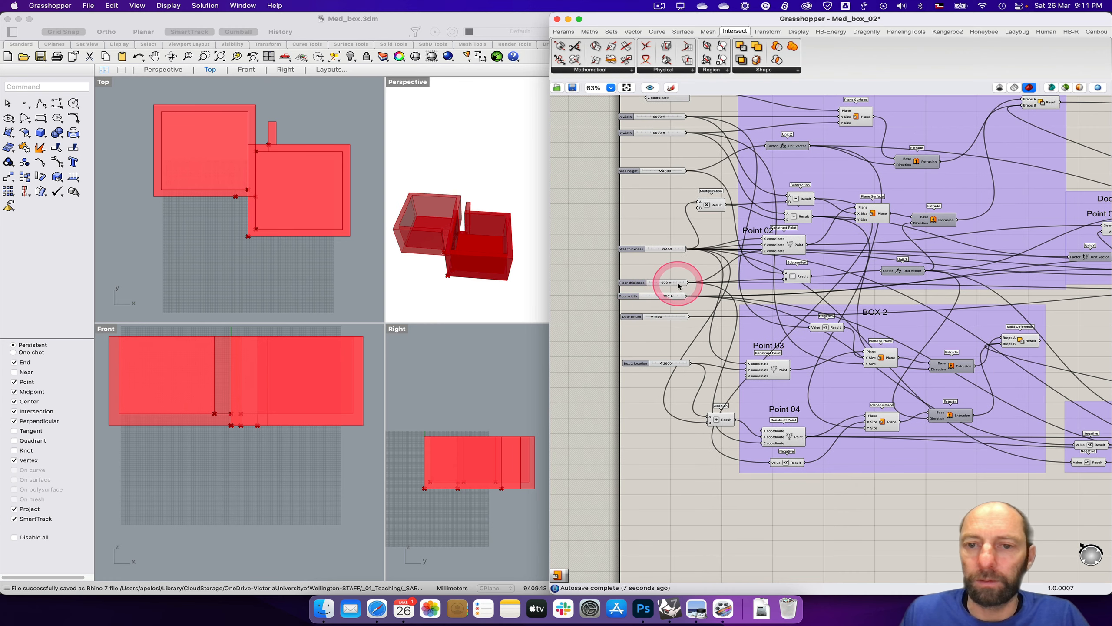
left_click_drag(688, 282, 984, 467)
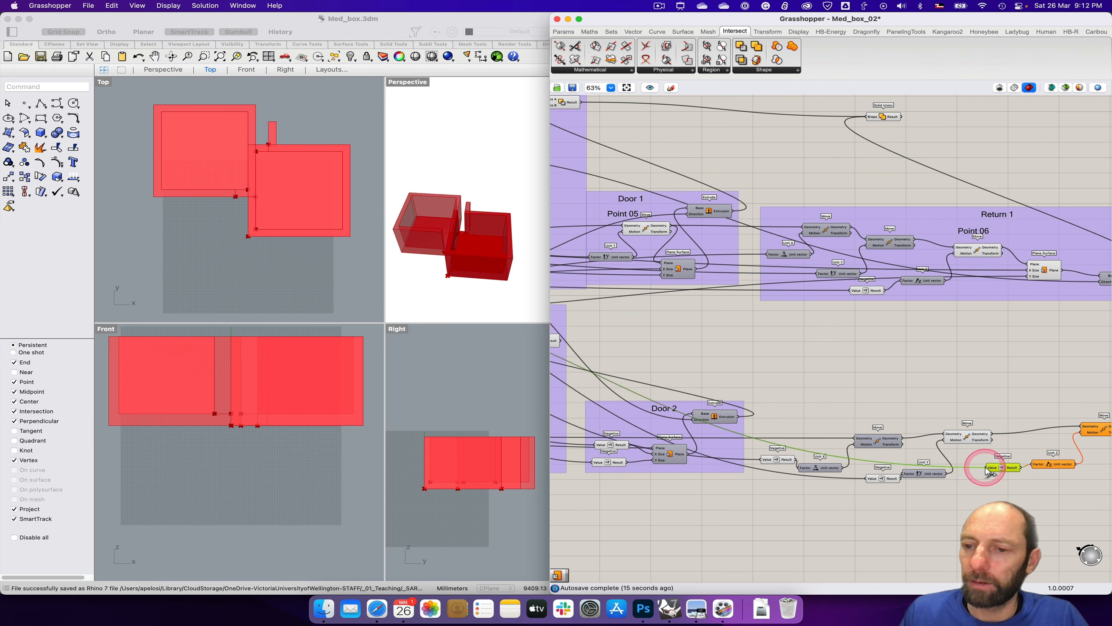
Step: Turn off the second Move's preview and select the third Move to check its point in the viewports
right_click_drag(1006, 499, 819, 499)
right_click(778, 439)
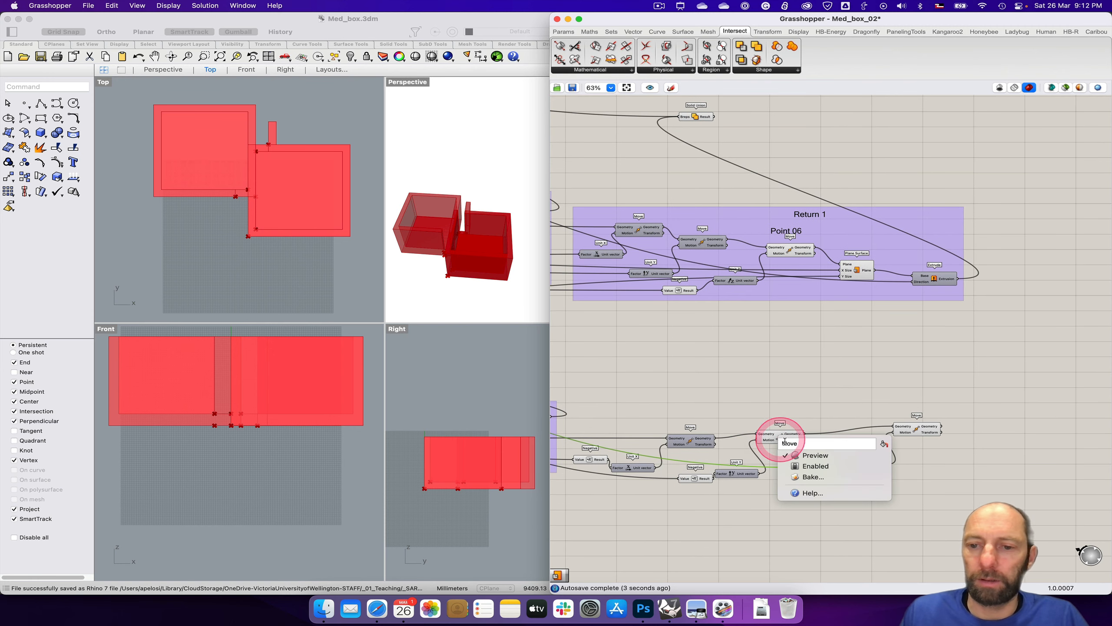
left_click(814, 454)
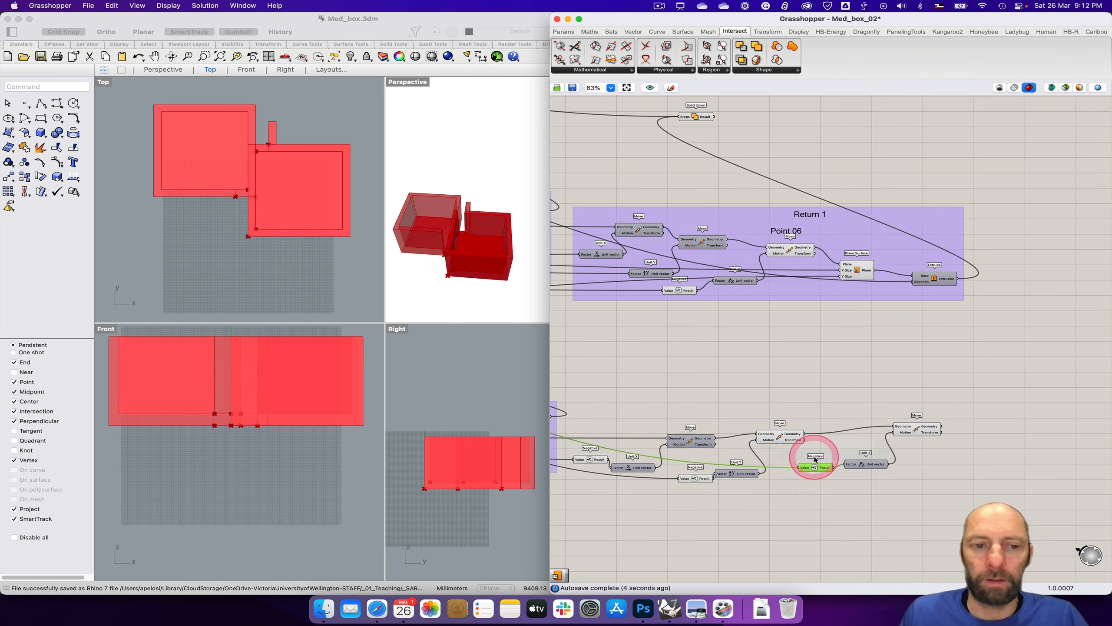
left_click(937, 430)
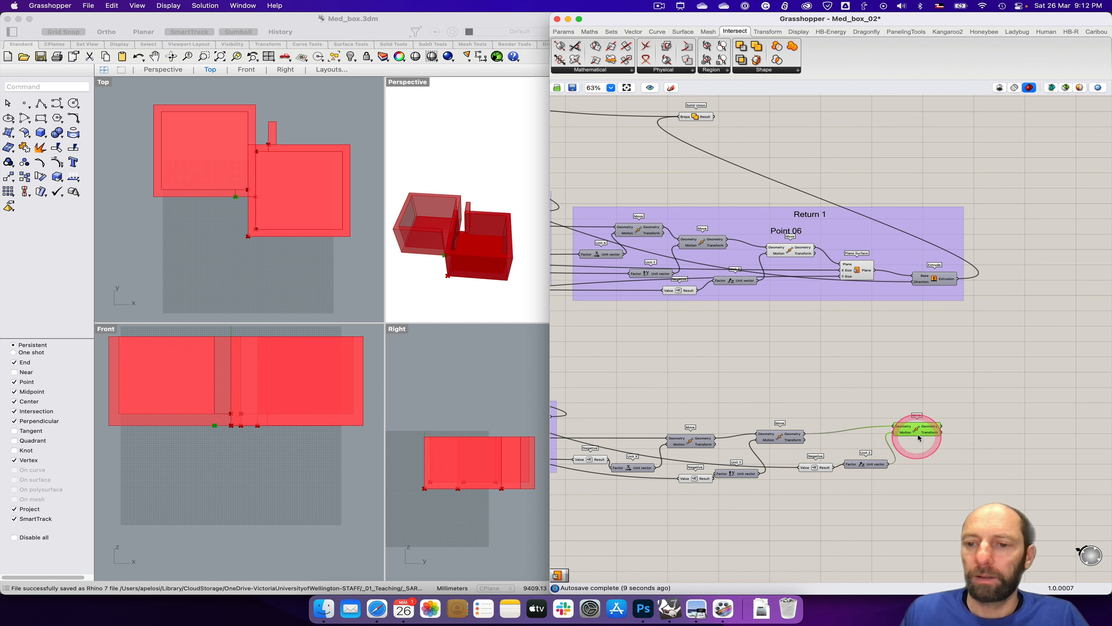
Step: Tighten the Point 07 chain by moving the Move, Negative and Unit vector components closer together in sequence
left_click_drag(917, 432, 860, 424)
left_click_drag(870, 465, 777, 468)
left_click_drag(771, 437, 676, 440)
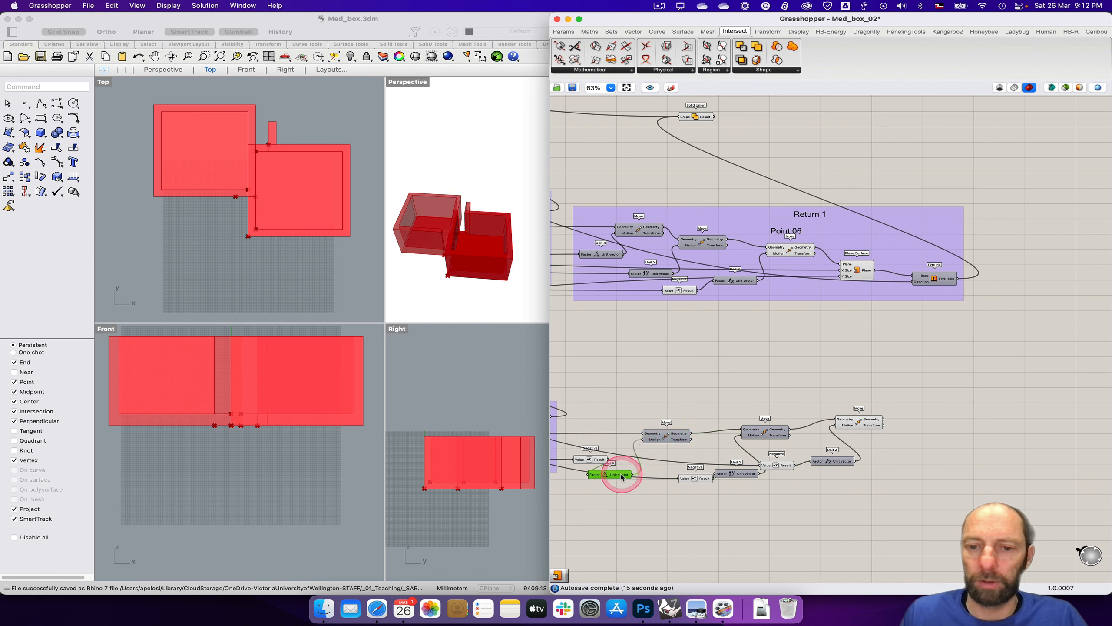
left_click_drag(621, 476, 623, 484)
left_click_drag(702, 478, 678, 468)
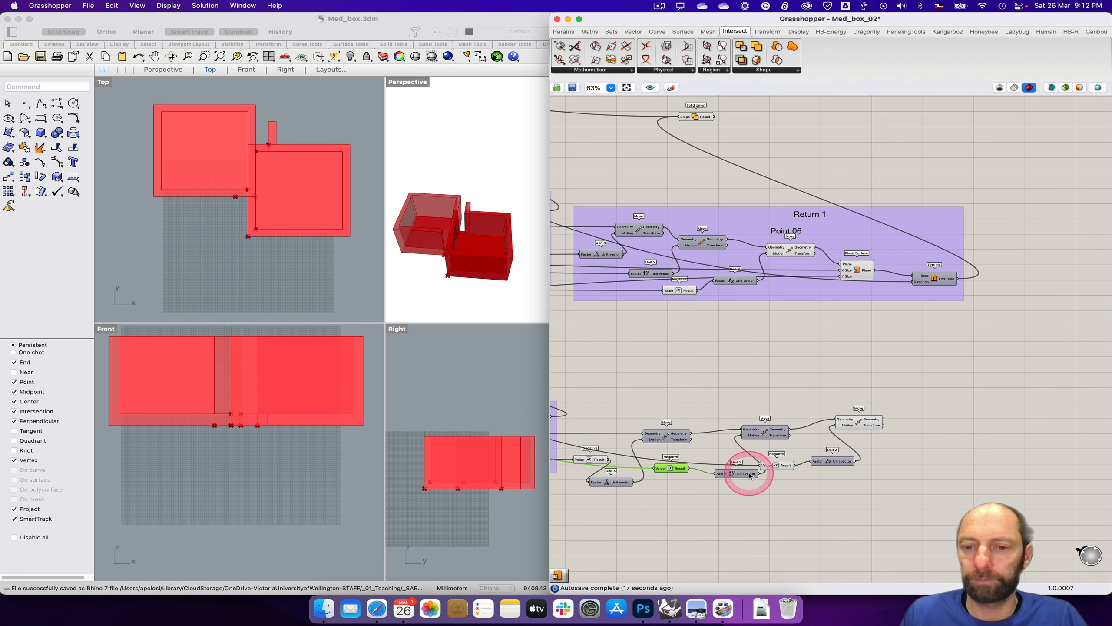
left_click_drag(749, 476, 721, 456)
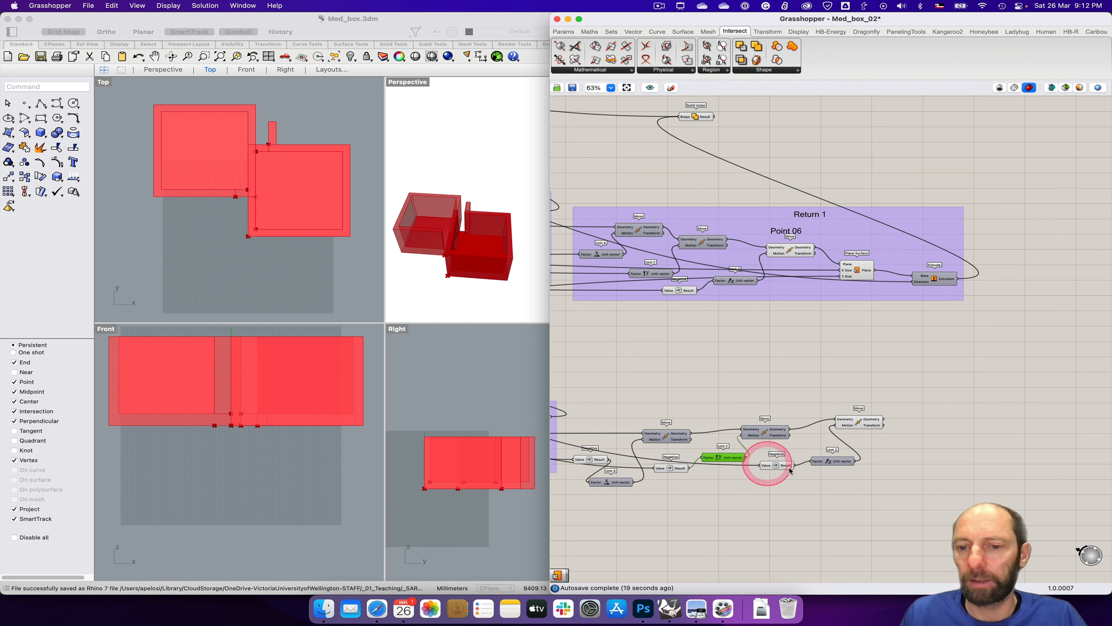
left_click_drag(790, 467, 763, 474)
left_click_drag(837, 463, 810, 461)
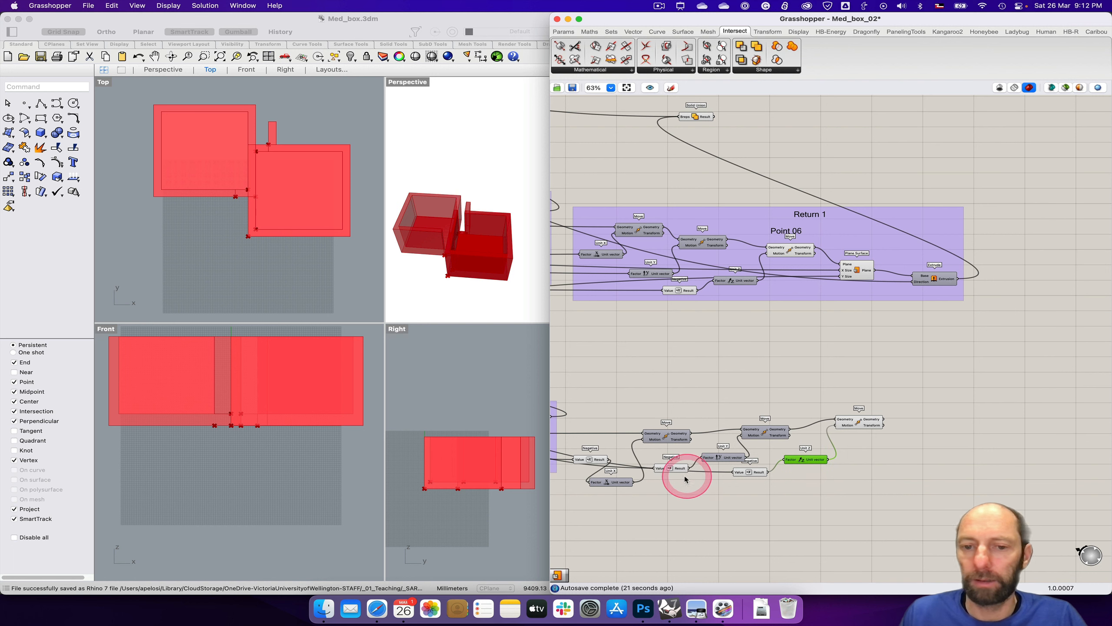
Step: Align the Unit X, Negative and Unit Y components beside their Moves and shift Unit Z and the third Move closer
left_click_drag(625, 483, 594, 477)
left_click_drag(663, 439, 596, 447)
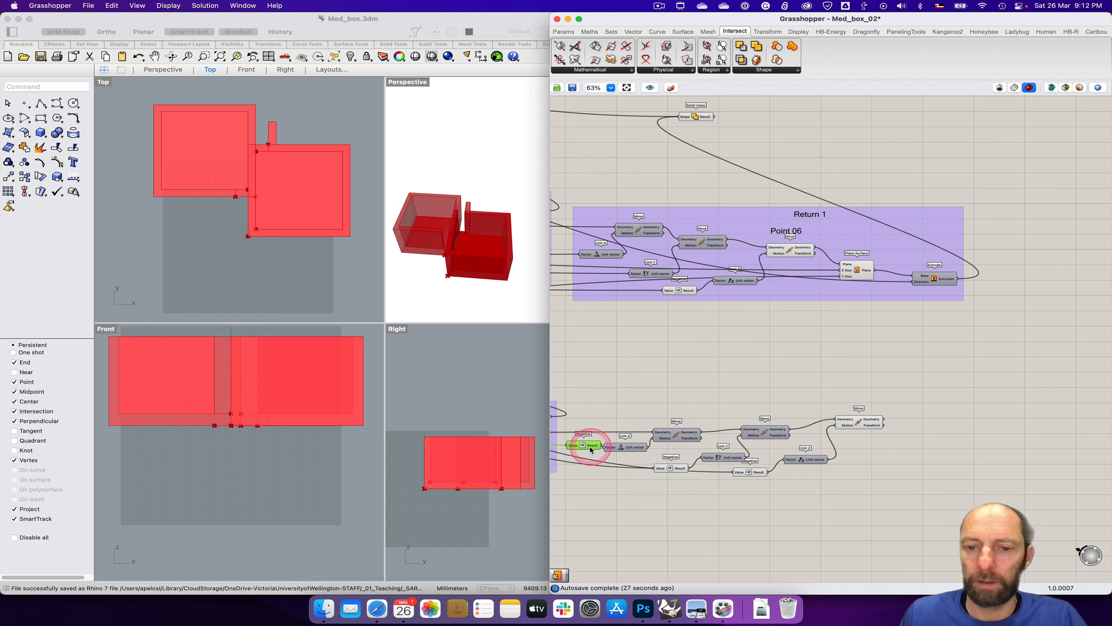
left_click_drag(681, 468, 646, 480)
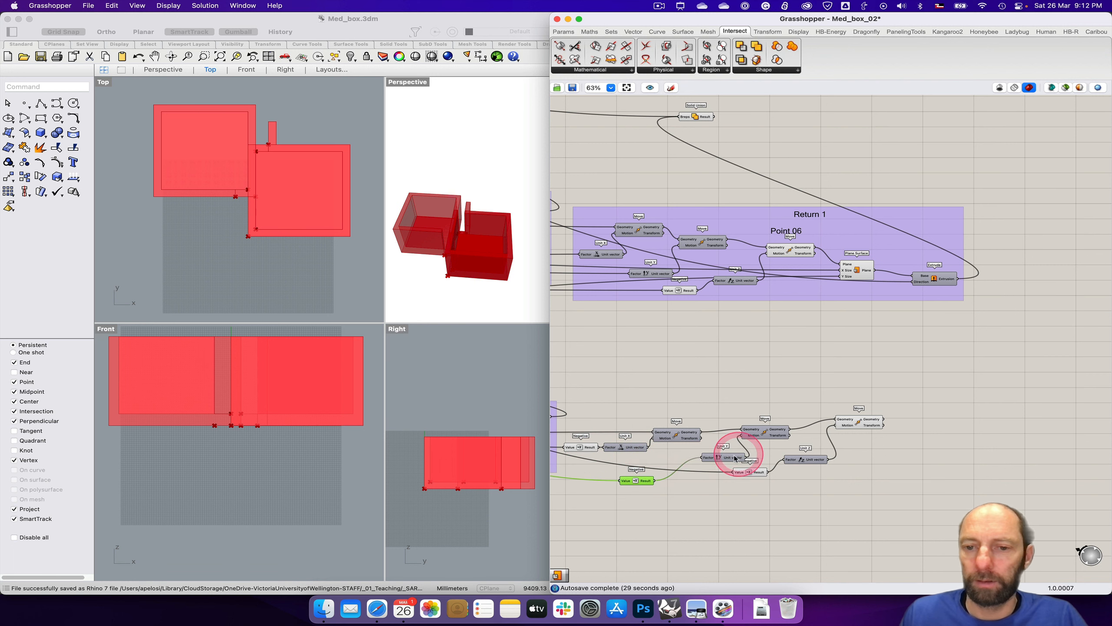
left_click_drag(735, 457, 705, 471)
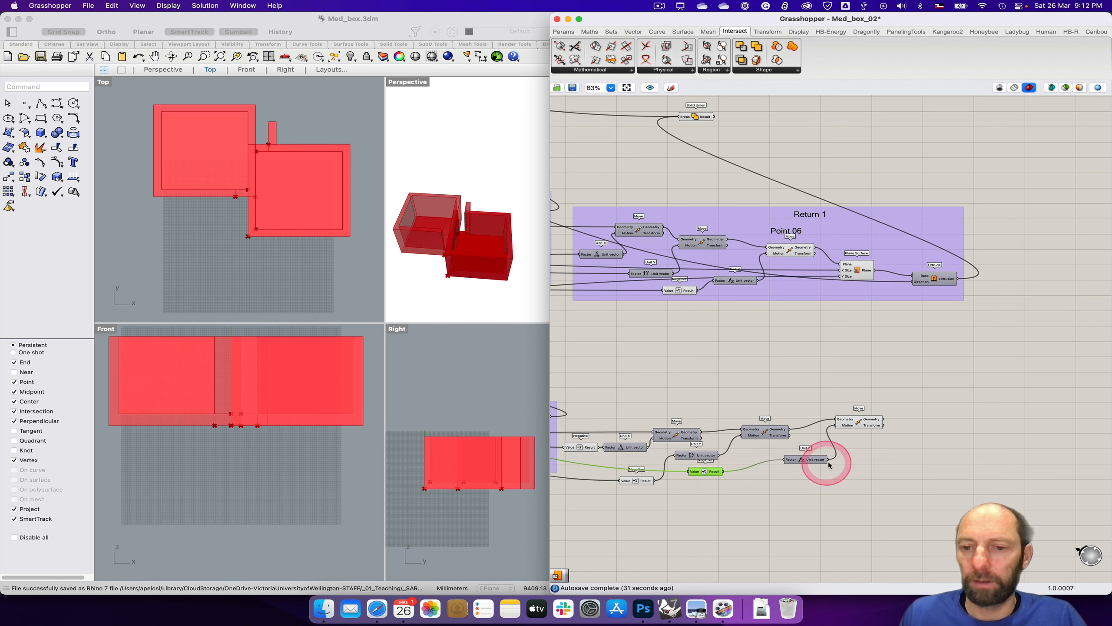
left_click_drag(789, 463, 752, 464)
left_click_drag(859, 424, 822, 420)
left_click(878, 441)
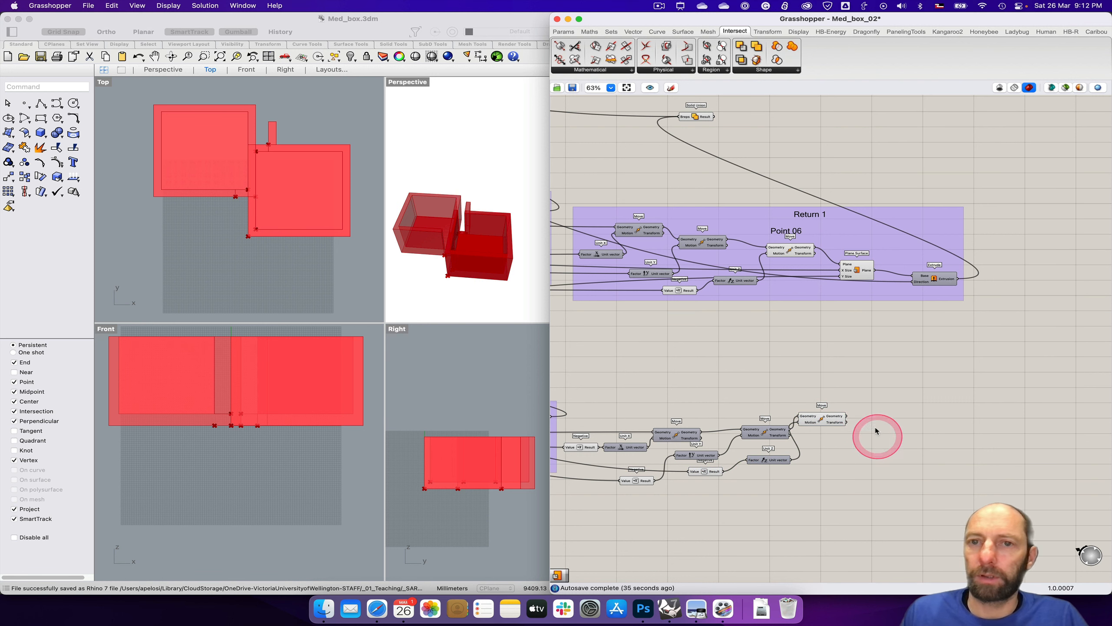
Step: Add a Plane Surface component after the third Move and connect the Move's Geometry output to its Plane input
left_click(683, 31)
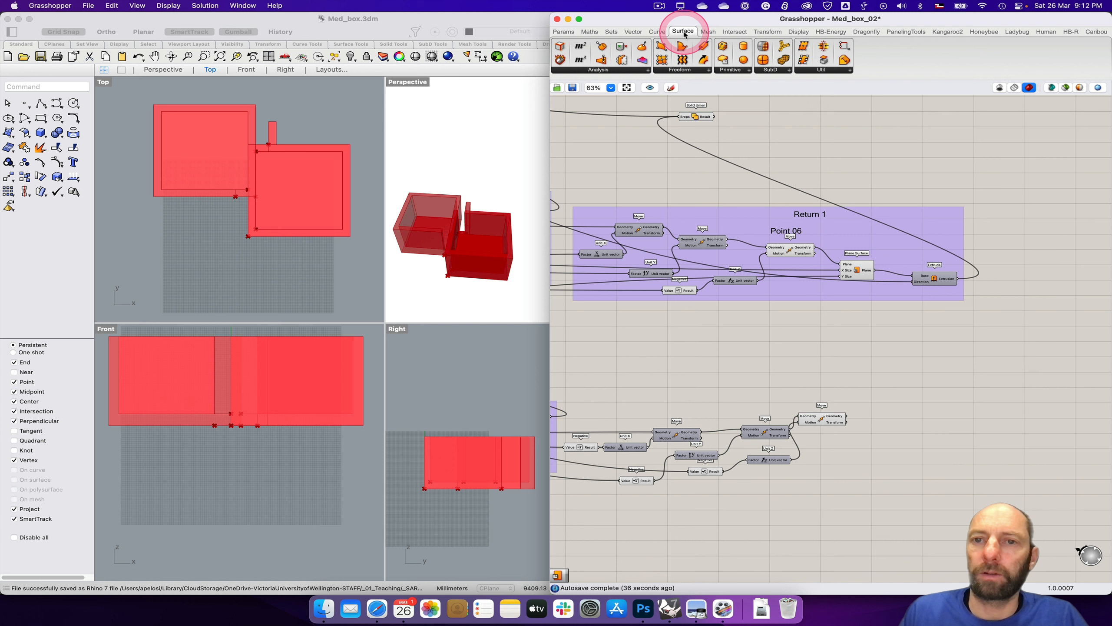
left_click(734, 70)
left_click_drag(745, 84, 911, 447)
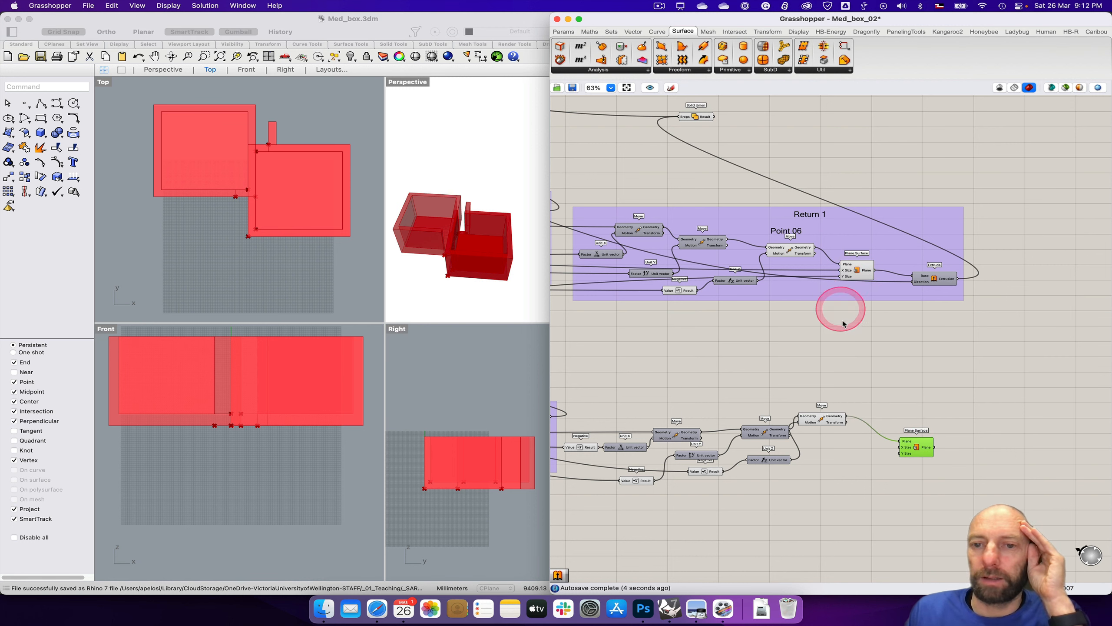
left_click_drag(914, 448, 910, 449)
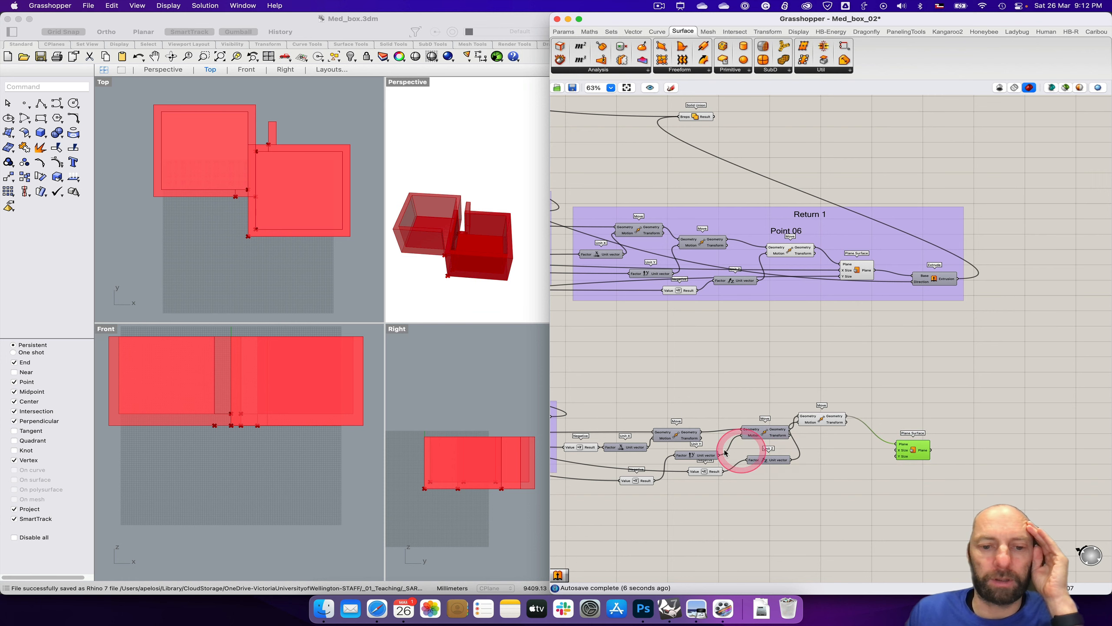
Step: Switch to the Photoshop floor plan to examine which directions the return wall extends from Point 07, and return to Grasshopper
left_click(642, 610)
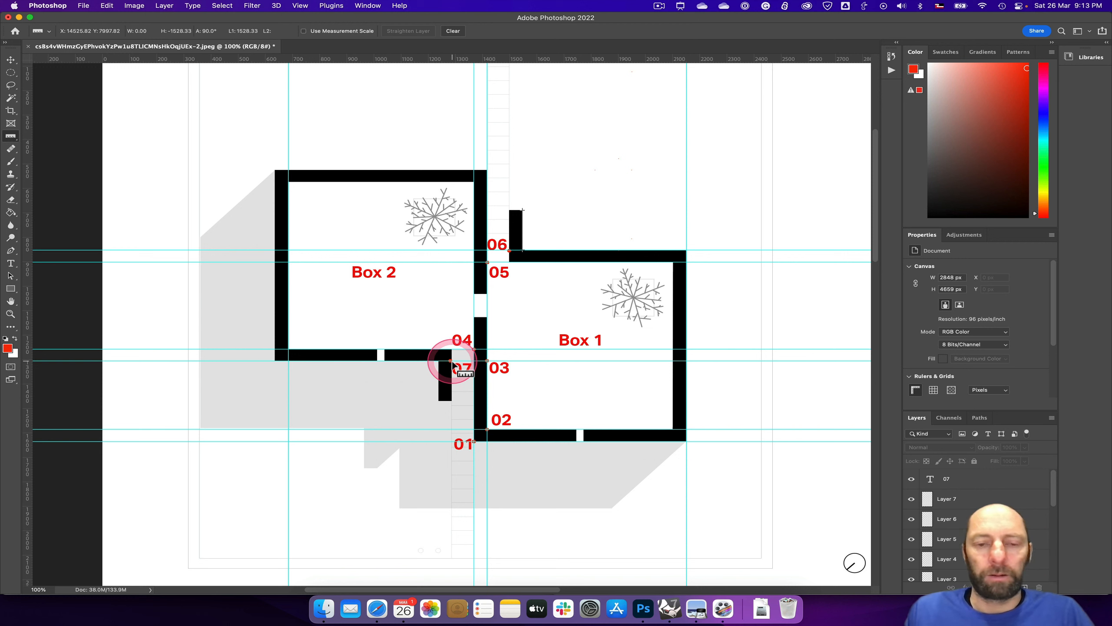
key("ctrl+a")
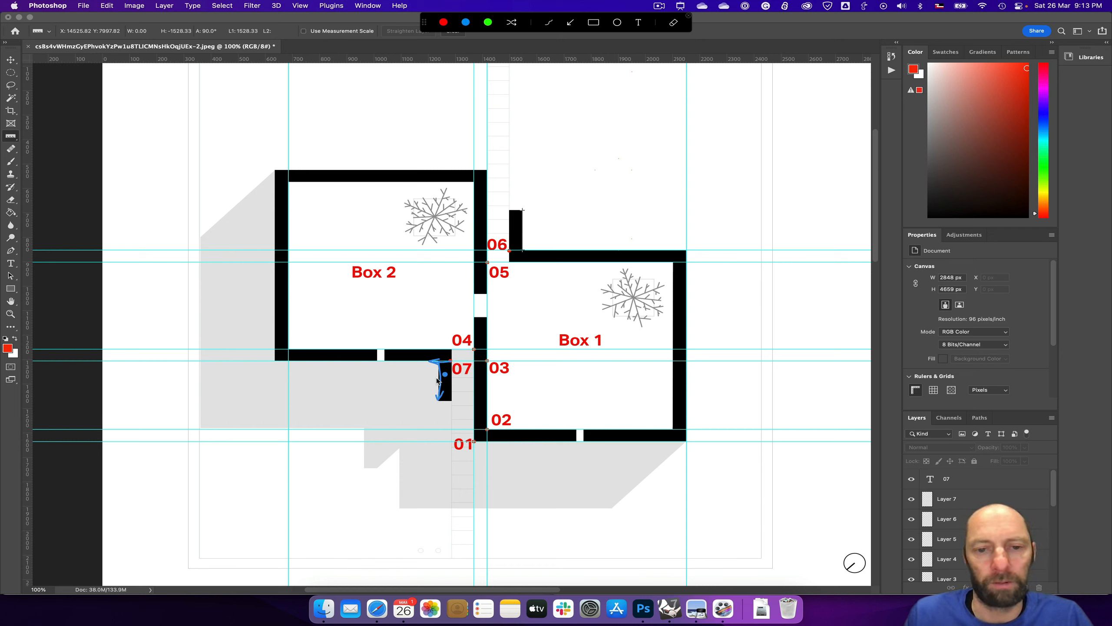
key("ctrl+s")
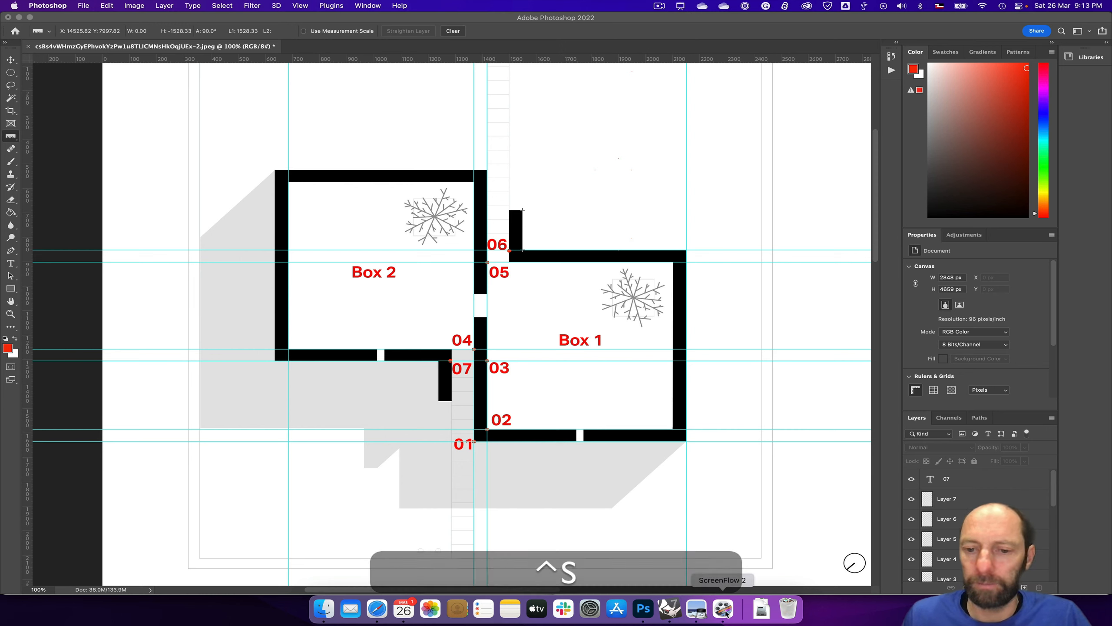
left_click(669, 608)
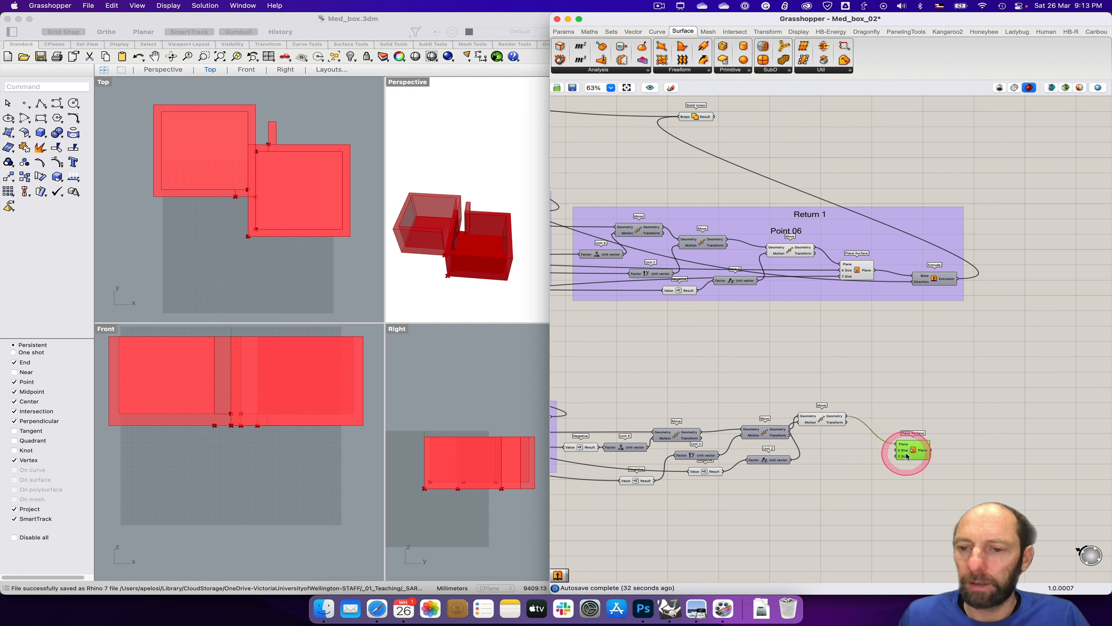
Step: Add two Negative components before the new Plane Surface and connect their results to its X Size and Y Size inputs
left_click_drag(906, 449, 915, 448)
left_click(861, 467)
double_click(862, 467)
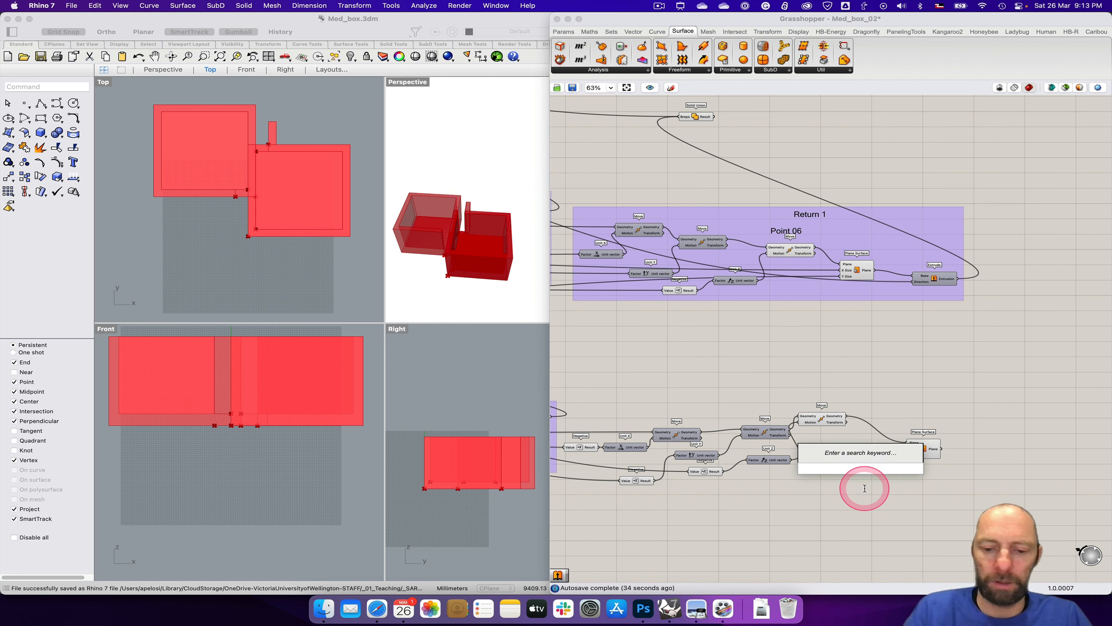
type("ne")
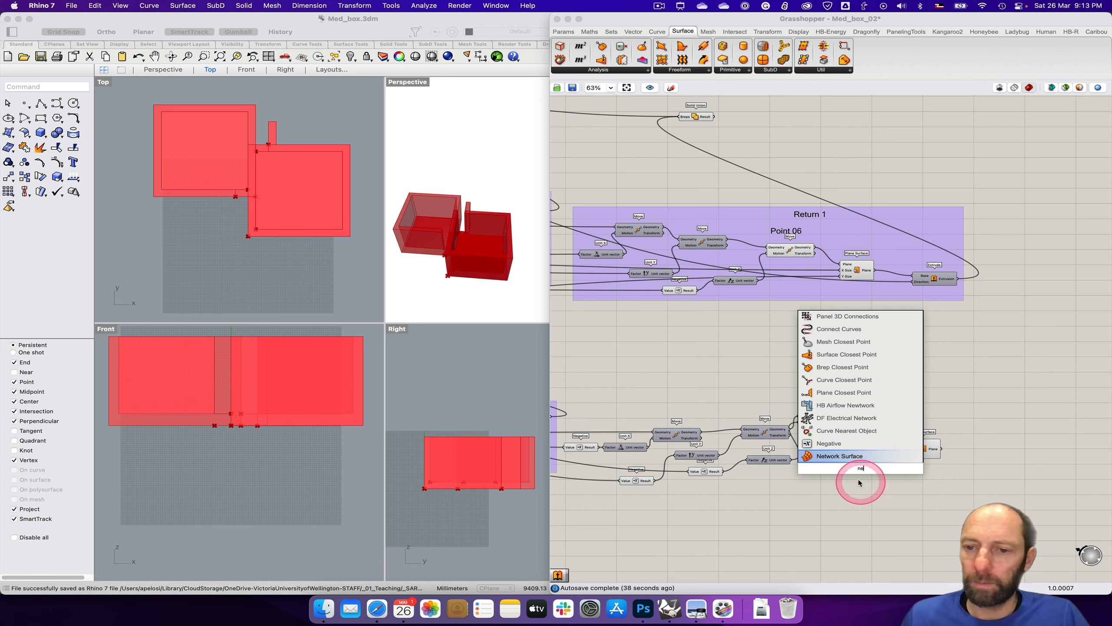
key("Up")
key("Return")
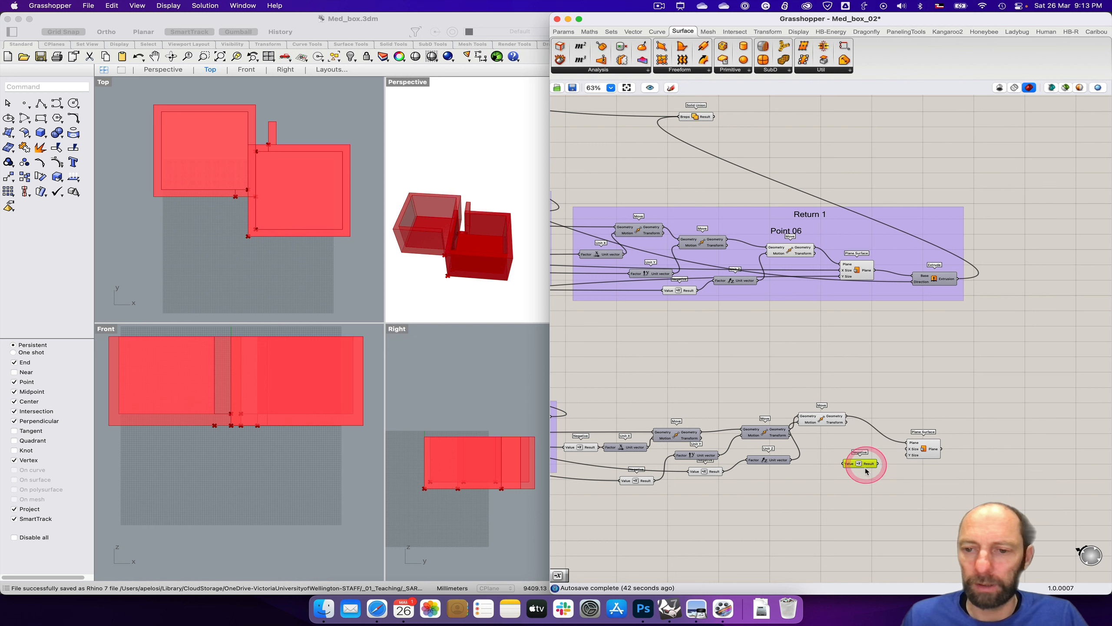
left_click_drag(867, 467, 867, 479, "alt")
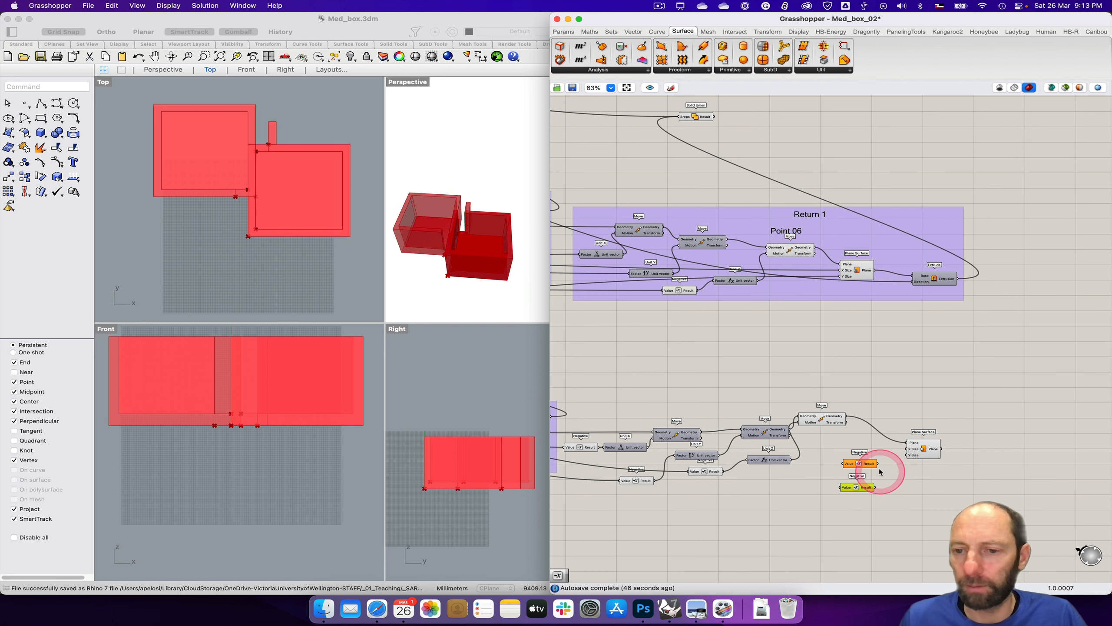
left_click_drag(907, 451, 930, 452)
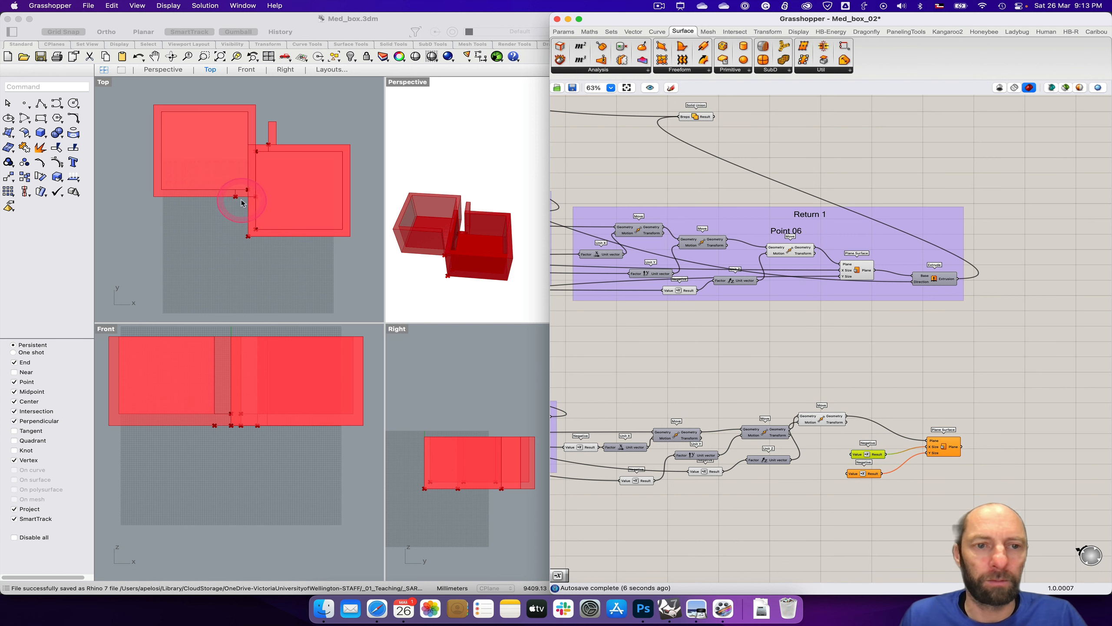
Step: Connect the wall thickness slider to the Value input of the Negative feeding the Plane Surface's X Size
right_click_drag(765, 372, 1006, 408)
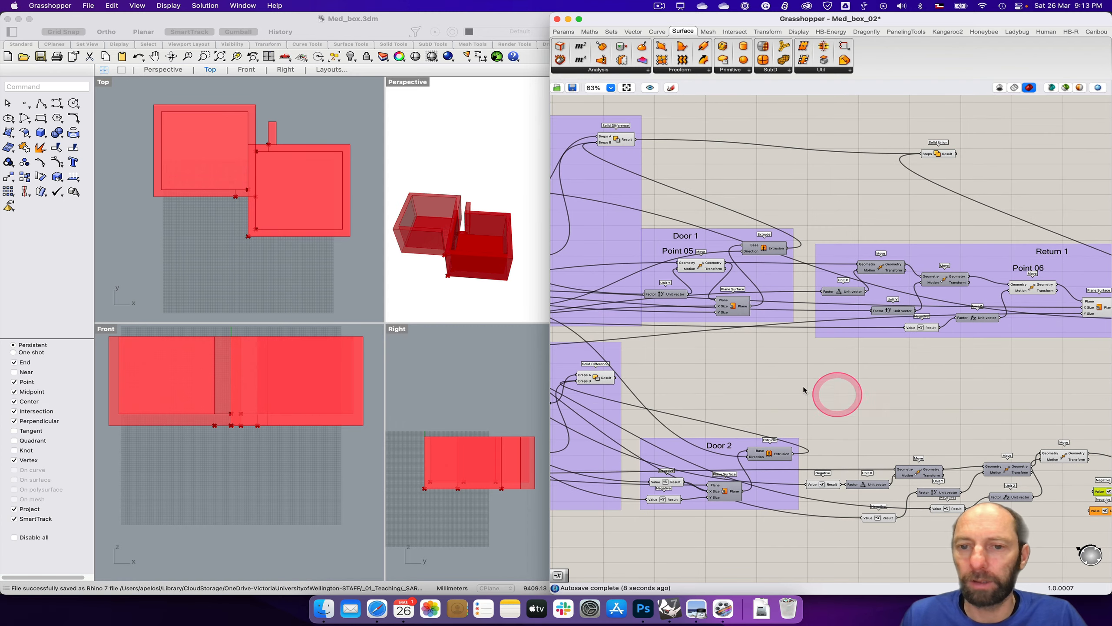
right_click_drag(799, 387, 1071, 414)
right_click_drag(966, 420, 1109, 396)
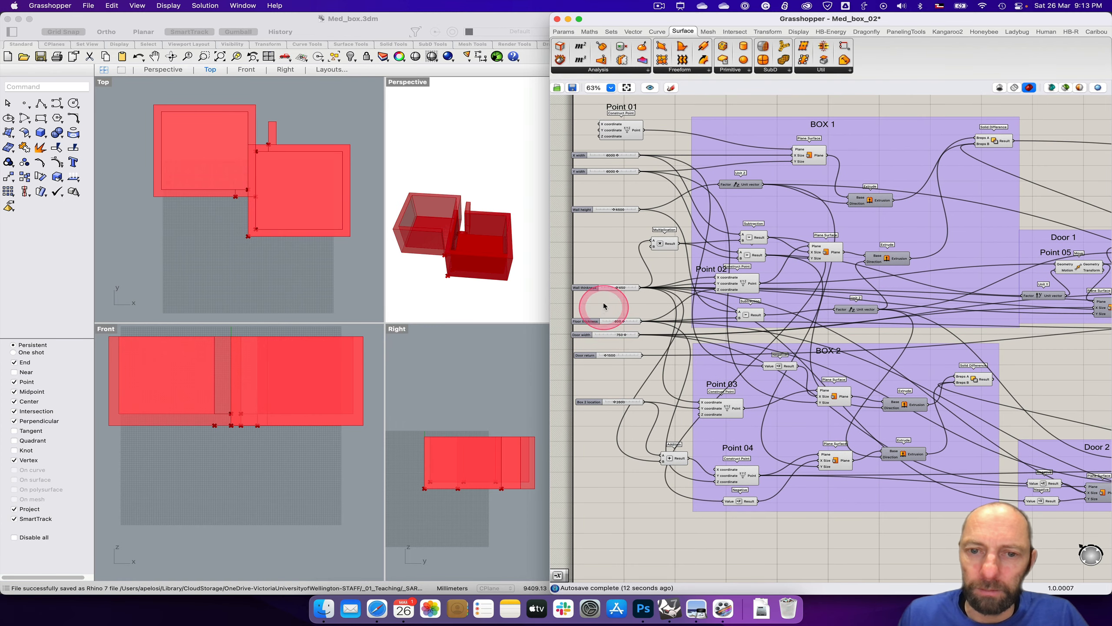
left_click_drag(641, 288, 994, 494)
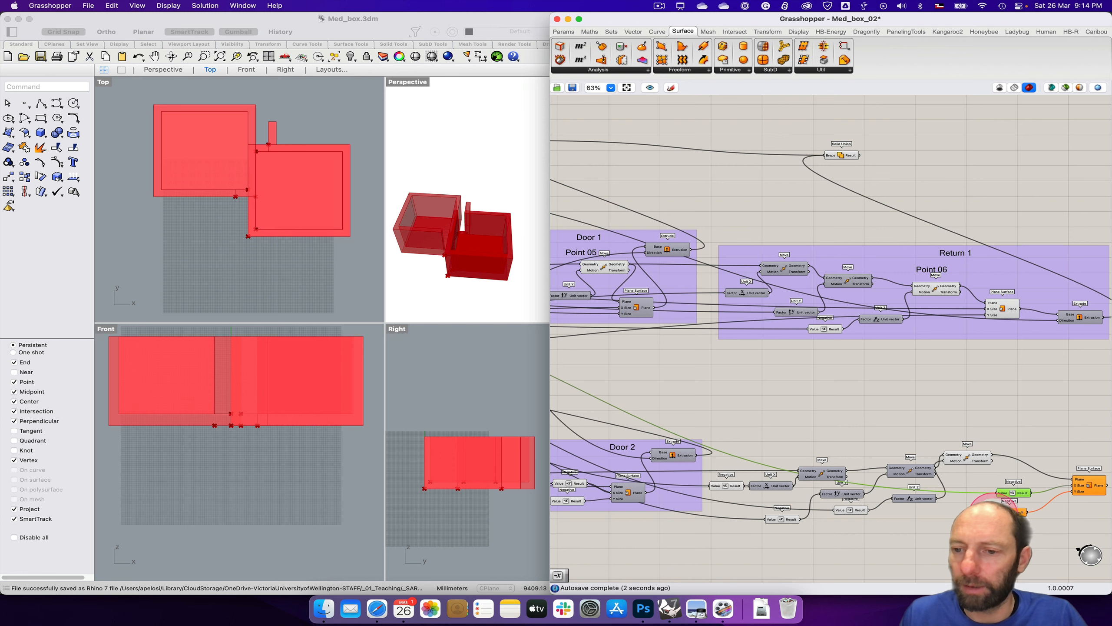
Step: Connect the door return slider to the Value input of the Negative feeding the Plane Surface's Y Size
right_click_drag(793, 525, 950, 520)
mouse_move(675, 513)
right_mouse_down()
mouse_move(872, 505)
mouse_move(792, 512)
right_mouse_up()
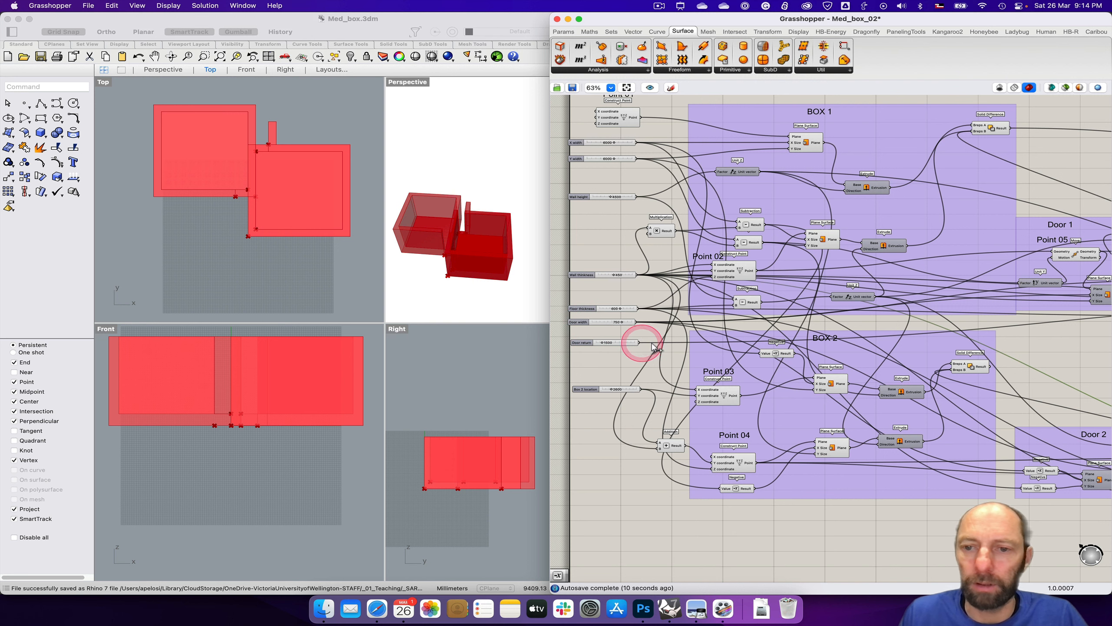
left_click_drag(654, 346, 1043, 505)
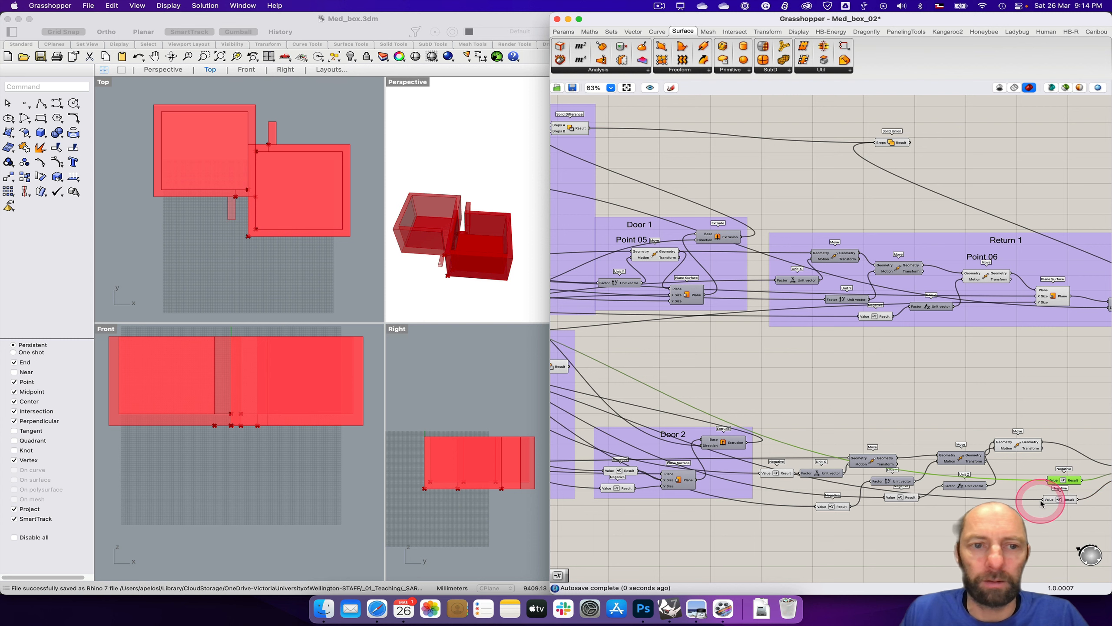
Step: Move the Plane Surface closer to its inputs, add an Extrude component, and connect the surface to its Base input
right_click_drag(1038, 534, 800, 527)
left_click_drag(906, 467, 860, 443)
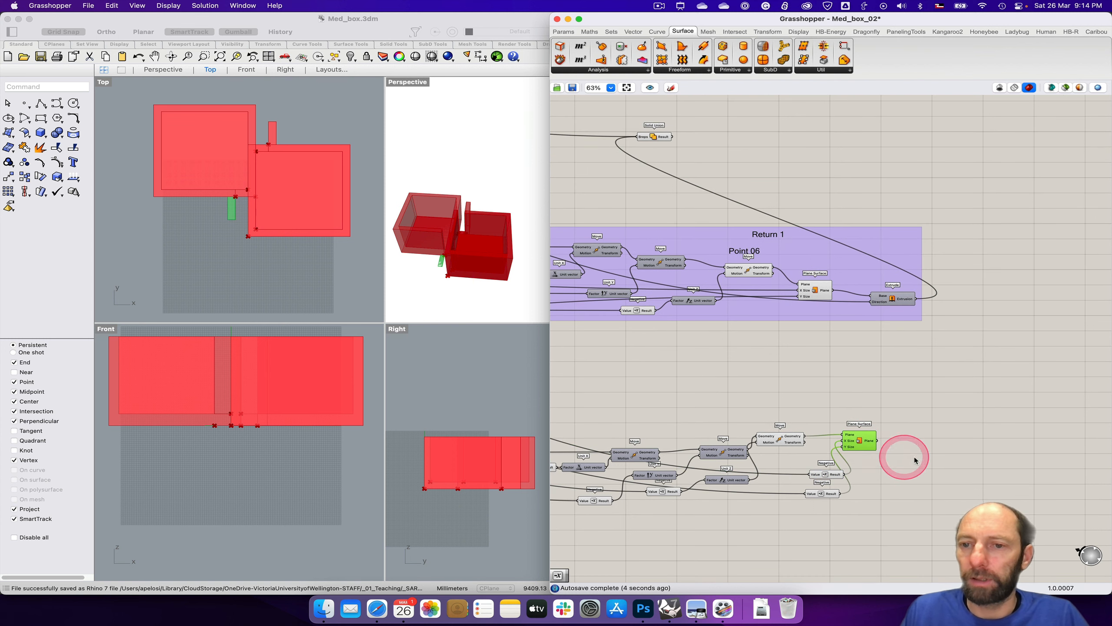
double_click(922, 459)
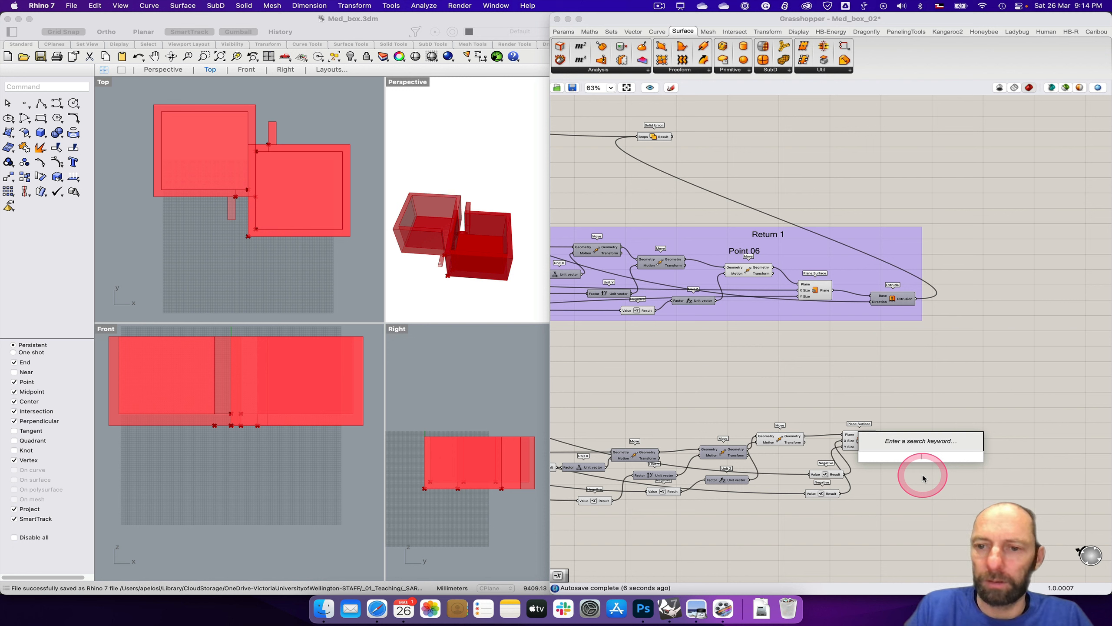
type("ext")
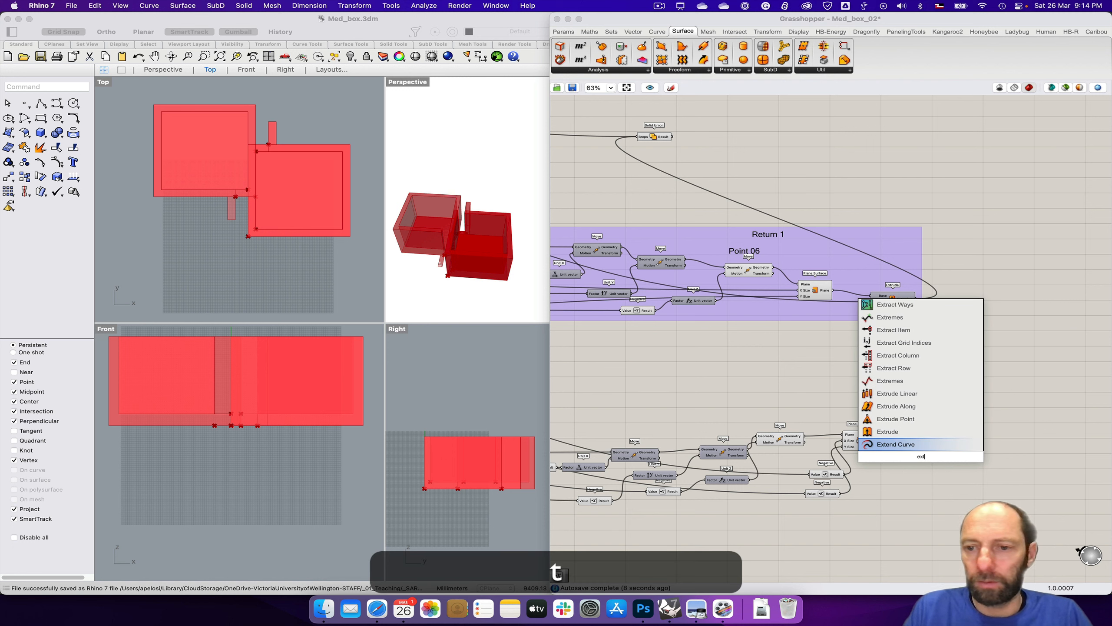
left_click(885, 437)
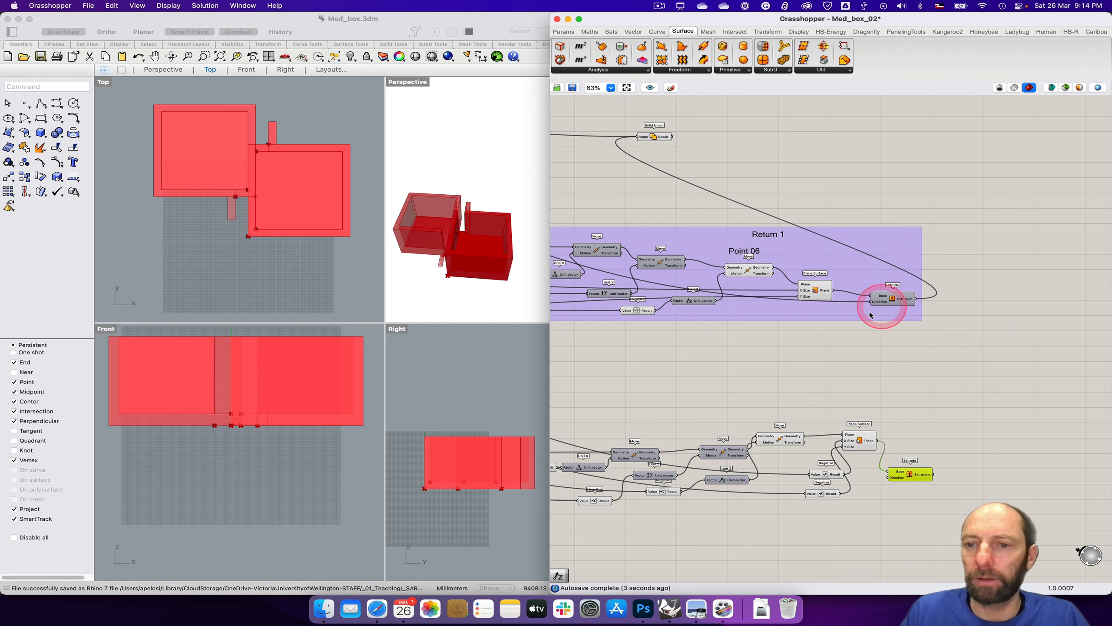
Step: Connect the wall-height Unit Z vector in the BOX 1 group to the Direction input of the new Extrude
right_click_drag(802, 345, 1059, 423)
right_click_drag(783, 434, 1111, 431)
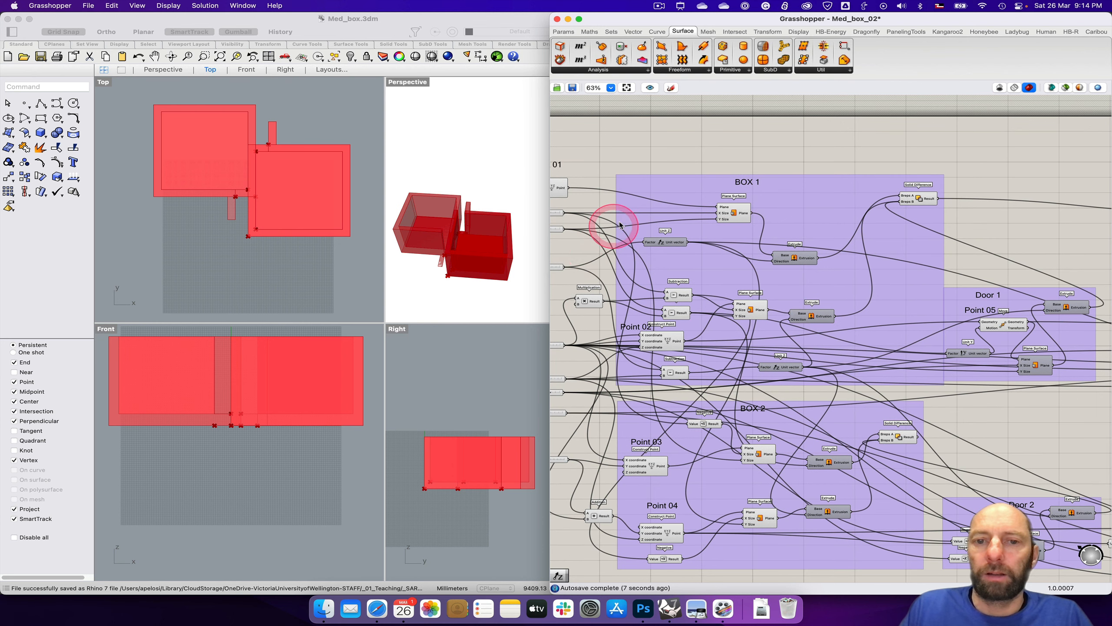
right_click_drag(571, 244, 623, 246)
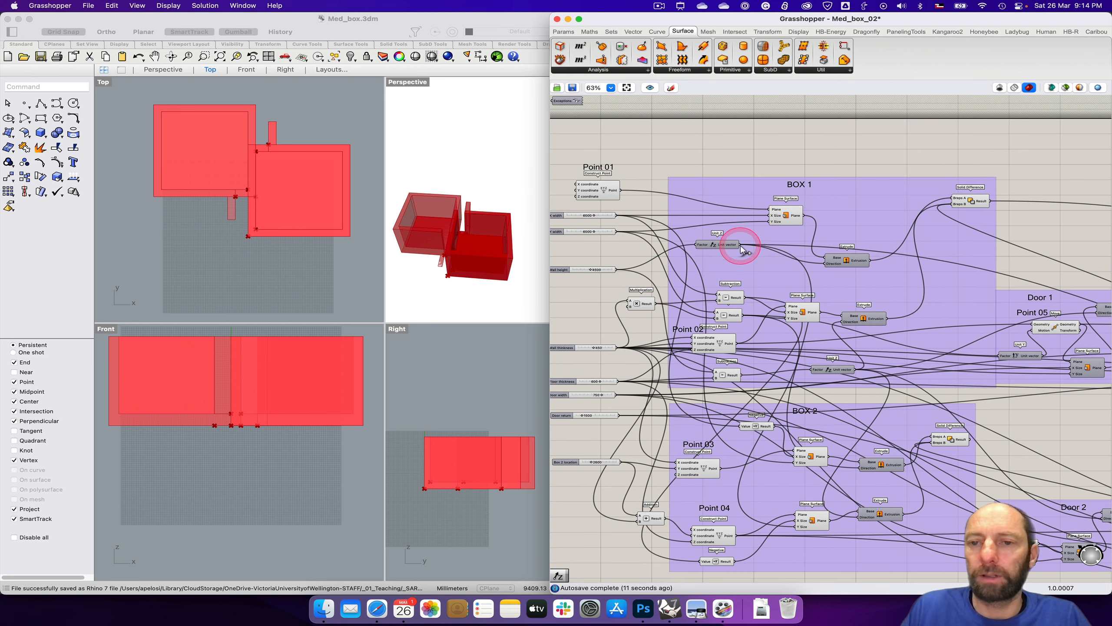
left_click_drag(742, 247, 997, 556)
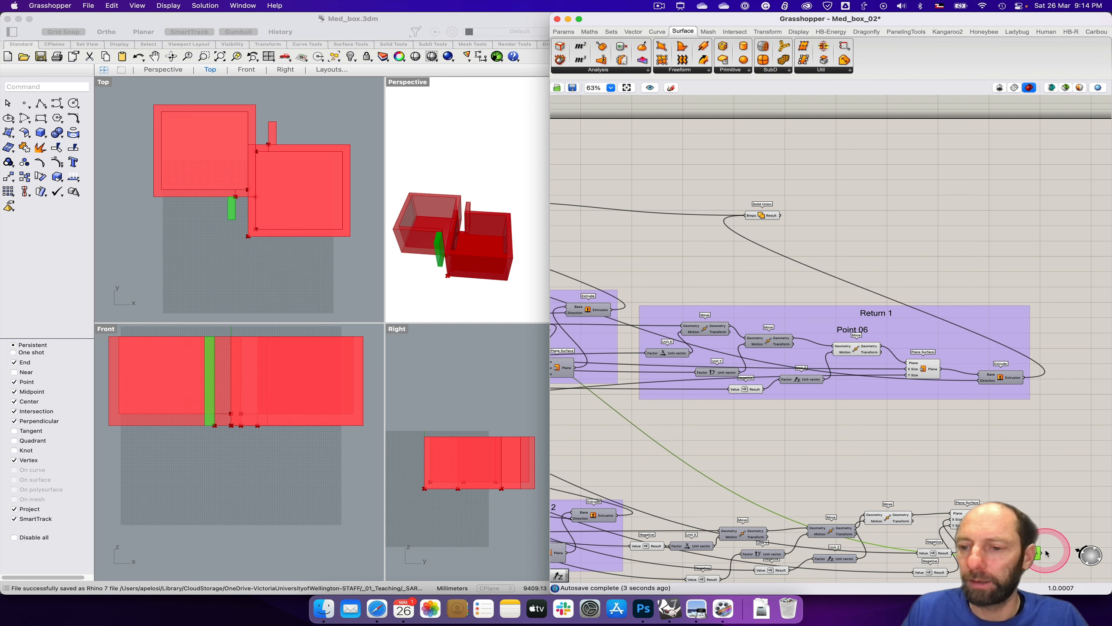
Step: Select the Solid Difference component in the BOX 2 group to check its geometry in the viewports
scroll(989, 480, "down", 3)
scroll(990, 480, "left", 5)
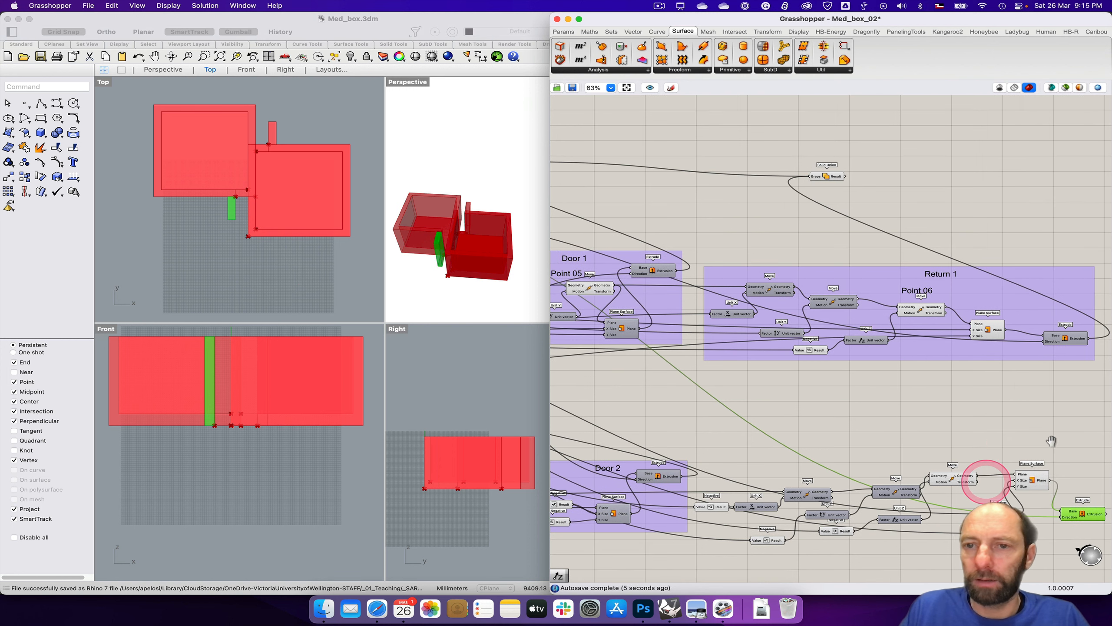
scroll(829, 421, "down", 3)
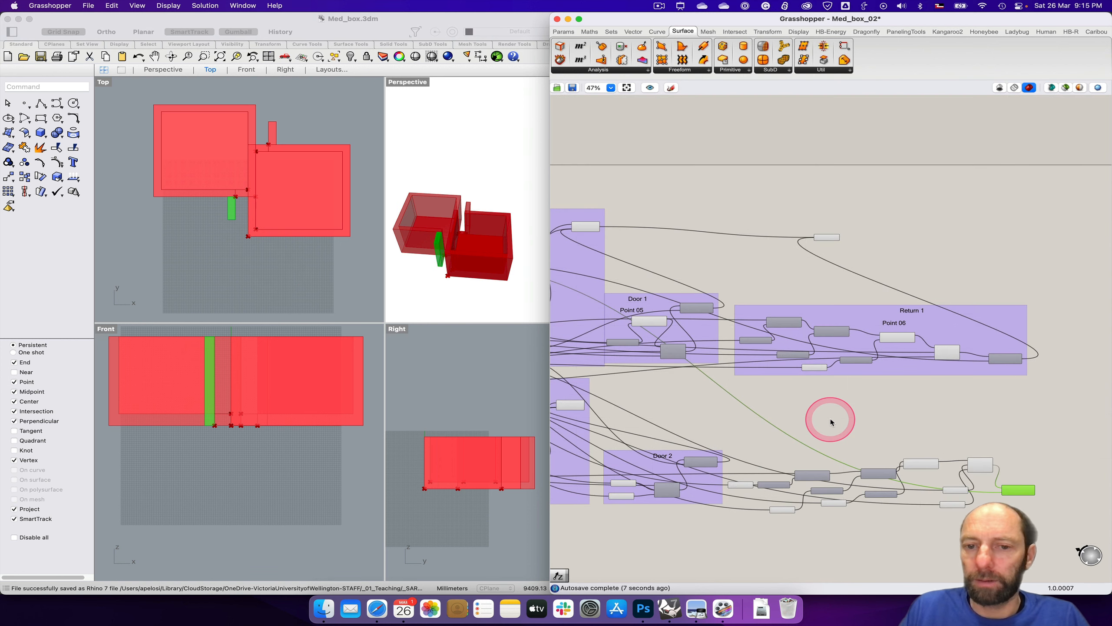
left_click(570, 406)
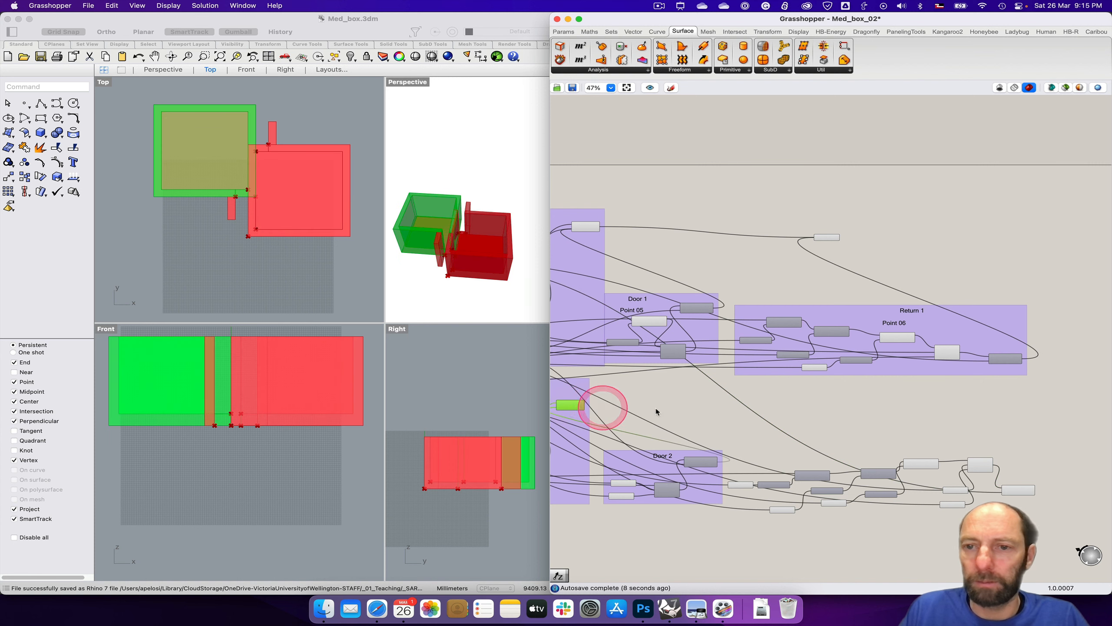
Step: Check the Box 1 Solid Union and add another Solid Union component between the Return 1 group and the new return components
left_click(844, 419)
scroll(835, 271, "up", 3)
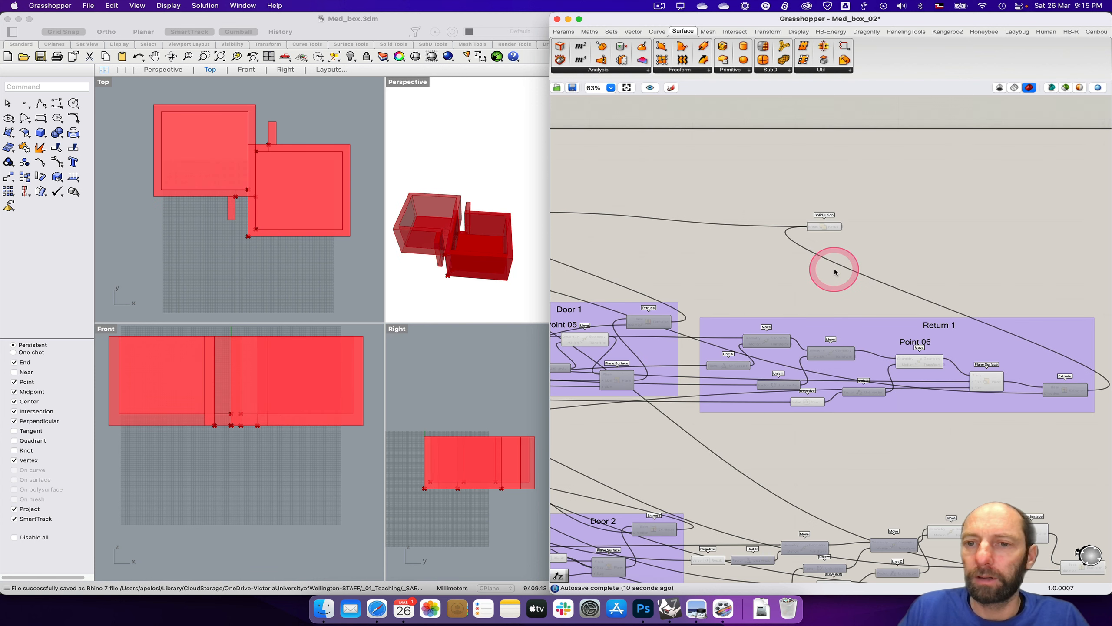
left_click(822, 231)
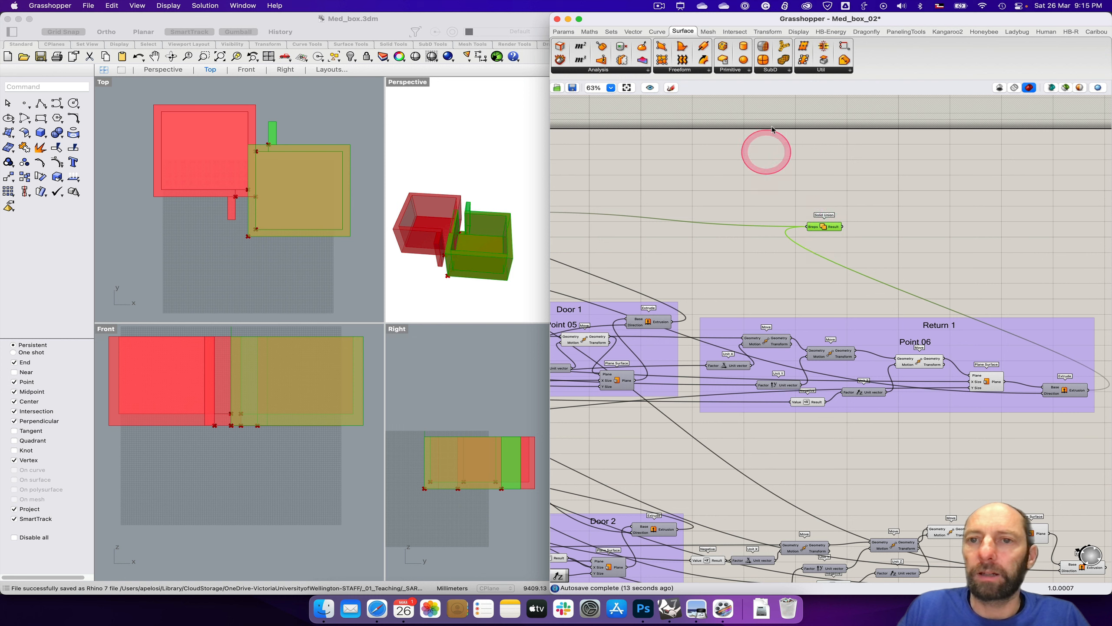
left_click(735, 31)
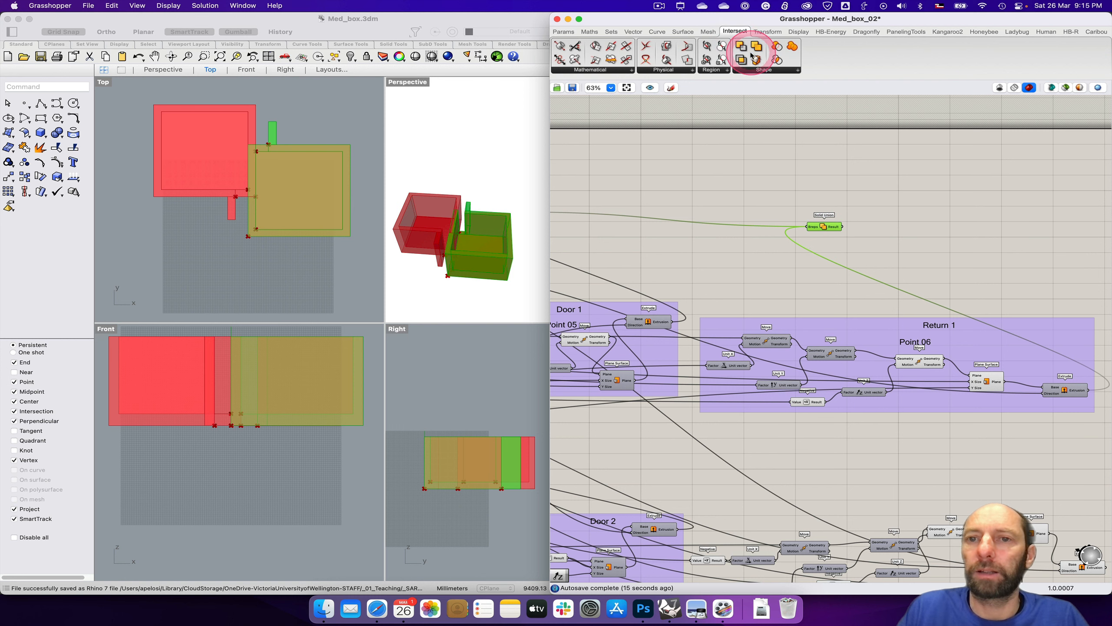
left_click_drag(757, 49, 850, 459)
right_click_drag(928, 479, 990, 381)
right_click_drag(697, 343, 799, 338)
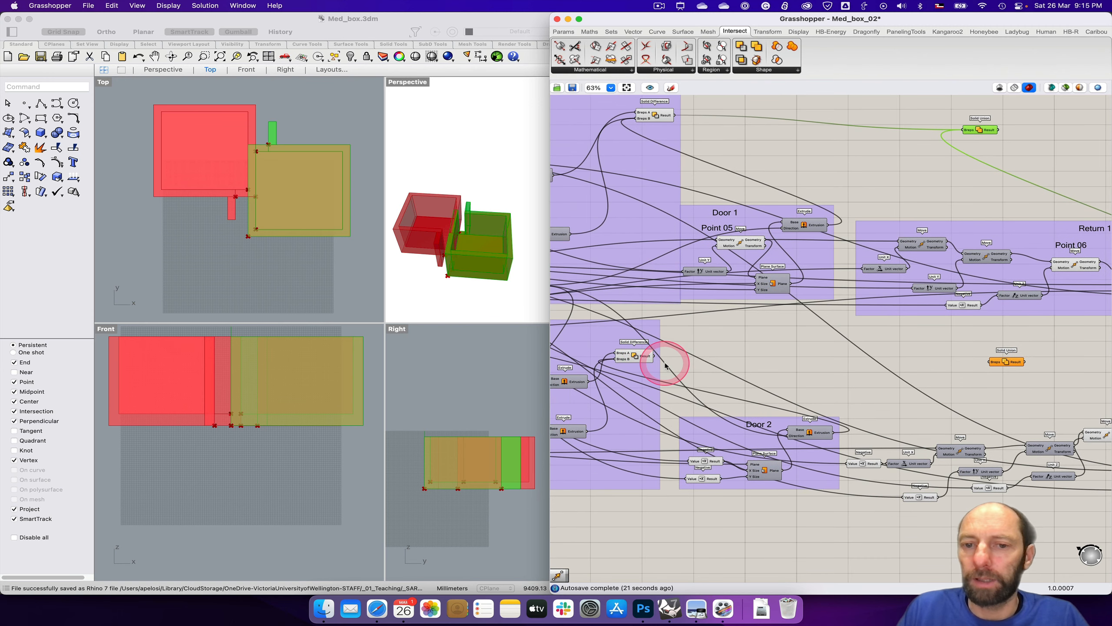
Step: Connect both the Box 2 Solid Difference result and the new return's Extrusion output to the new Solid Union's Breps input
left_click(634, 356)
left_click(302, 190)
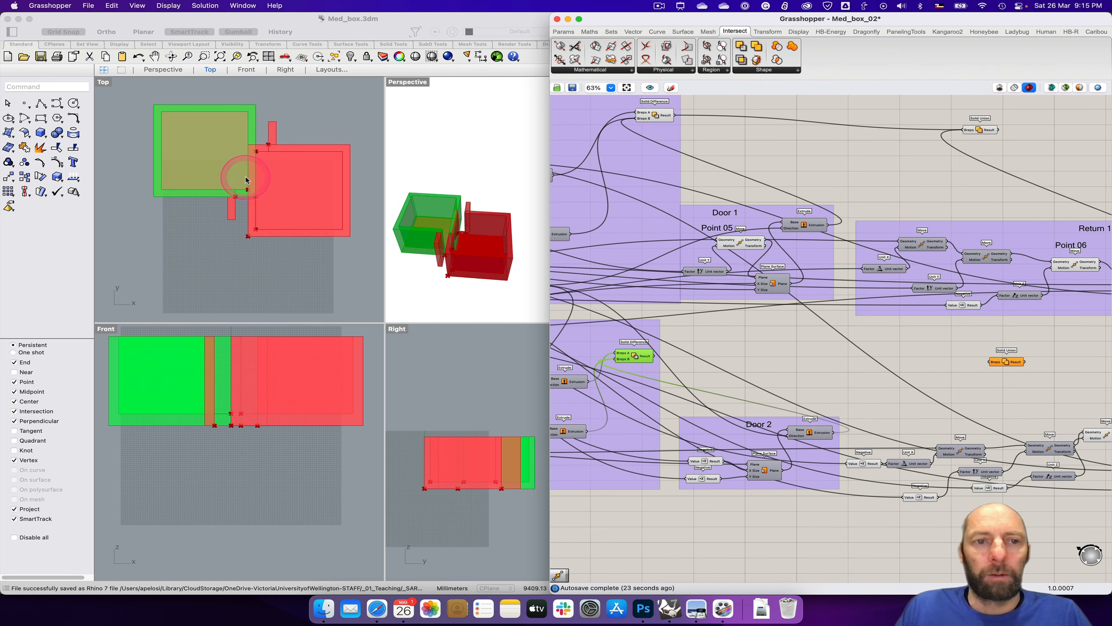
left_click_drag(654, 356, 989, 362)
right_click_drag(1003, 394, 794, 360)
left_click_drag(1053, 437, 780, 331)
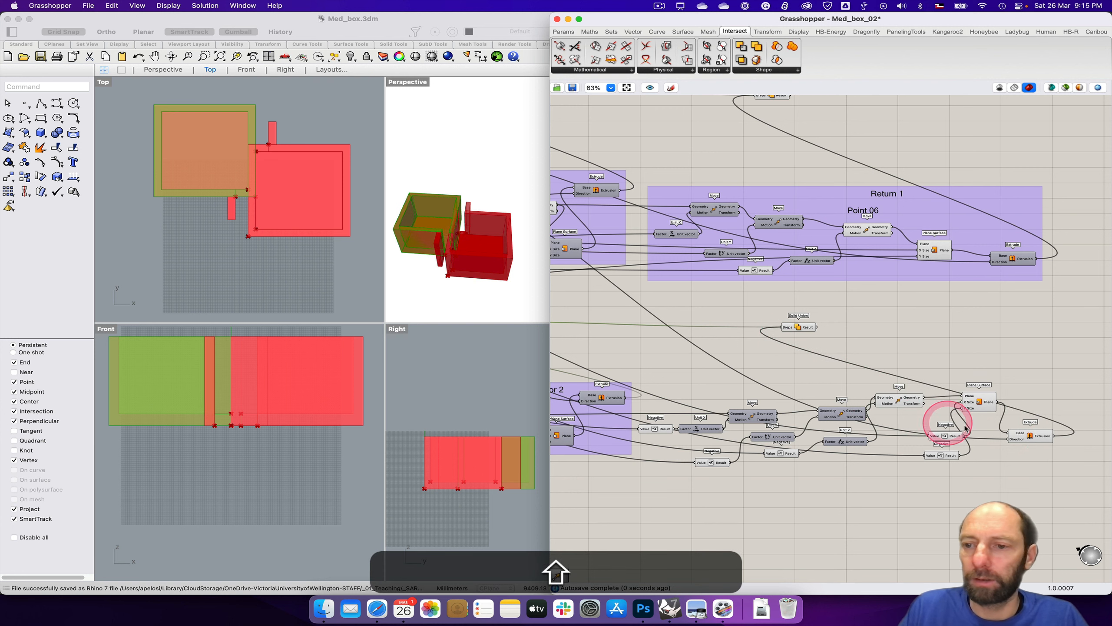
Step: Turn off the preview of the new return's Extrude and Plane Surface components
right_click(1031, 438)
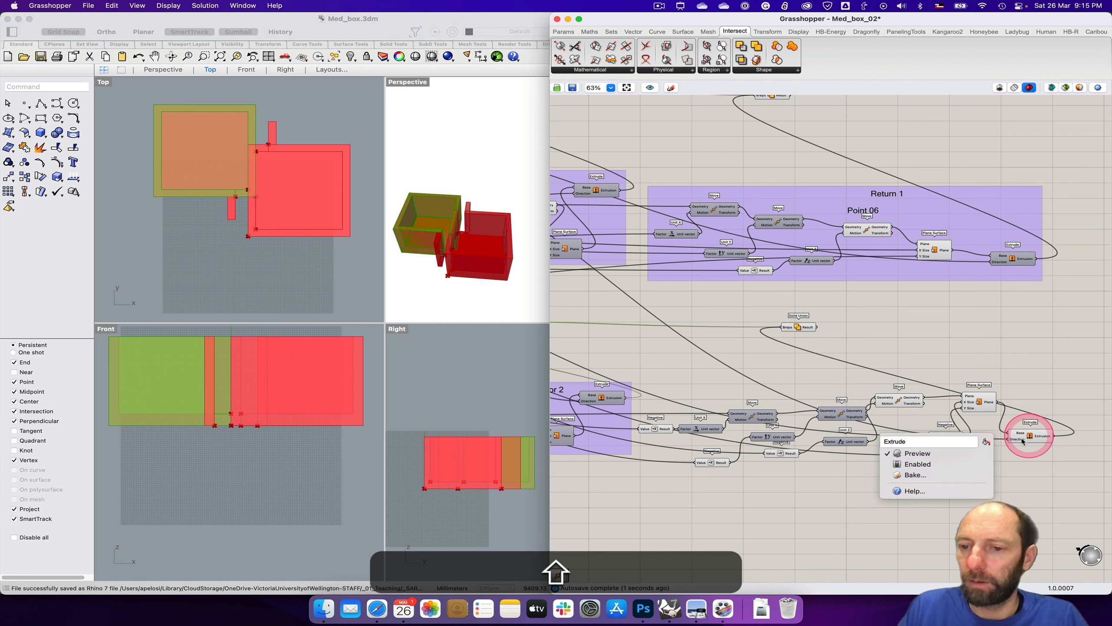
left_click(950, 456)
right_click(980, 402)
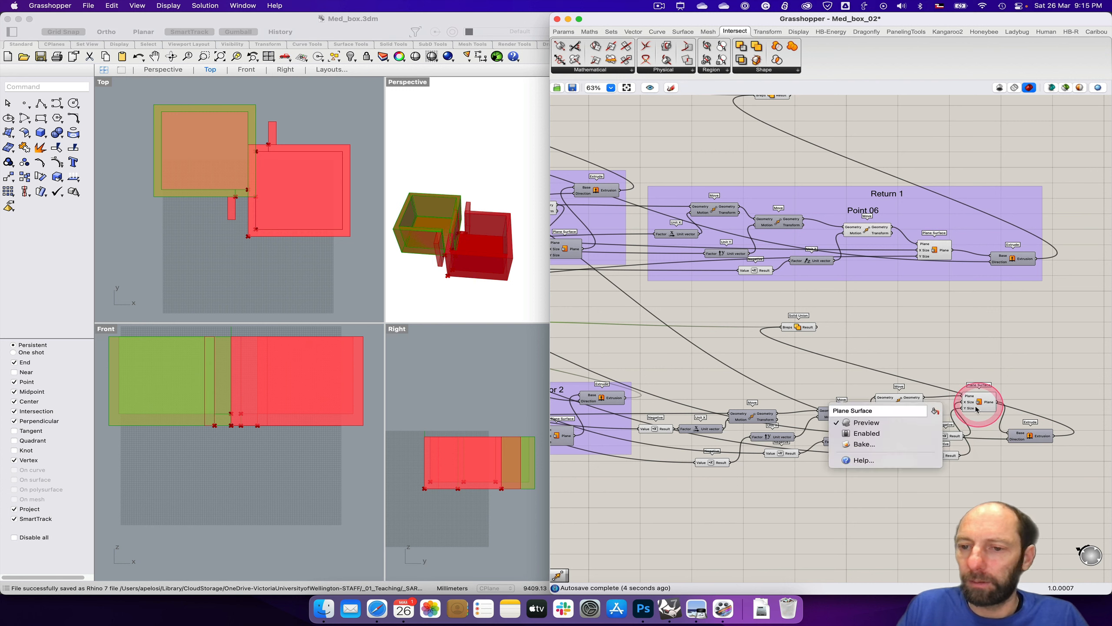
left_click(902, 424)
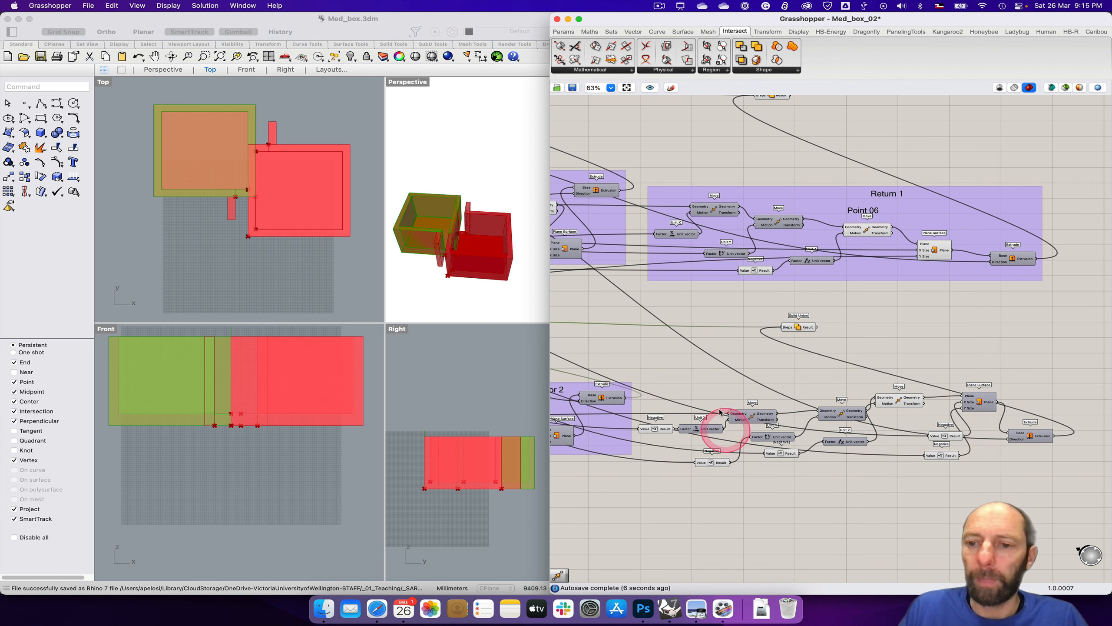
Step: Shift the first Negative component closer to the Door 2 group and add the scribble label "Point 07" above the last Move
right_click_drag(697, 373, 726, 362)
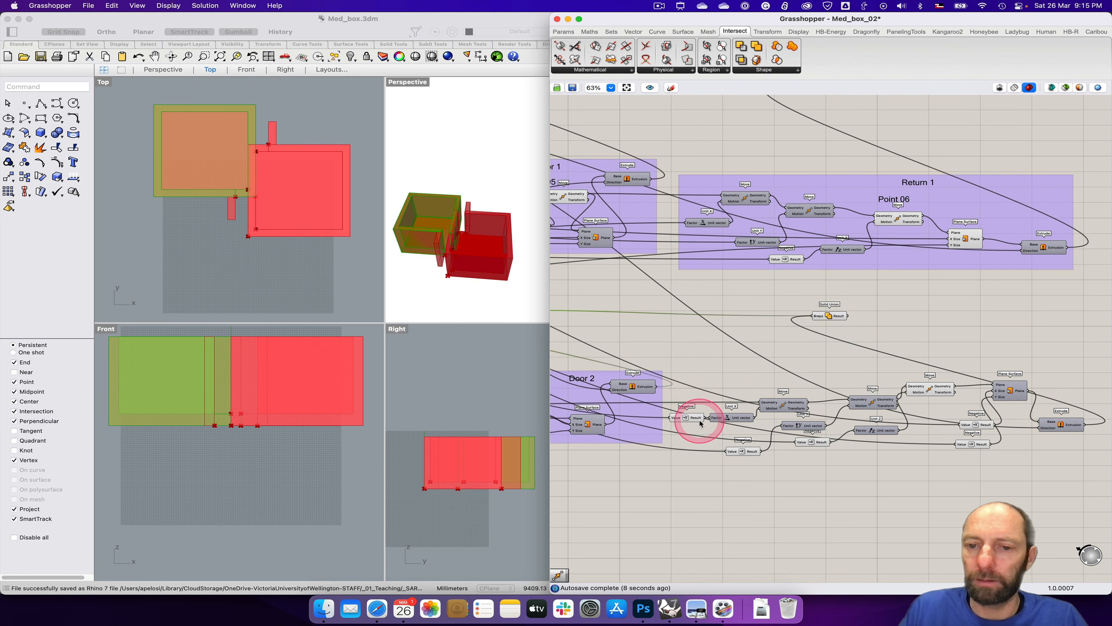
mouse_move(732, 418)
left_mouse_down()
mouse_move(743, 416)
mouse_move(697, 419)
mouse_move(712, 420)
left_mouse_up()
left_click(930, 392)
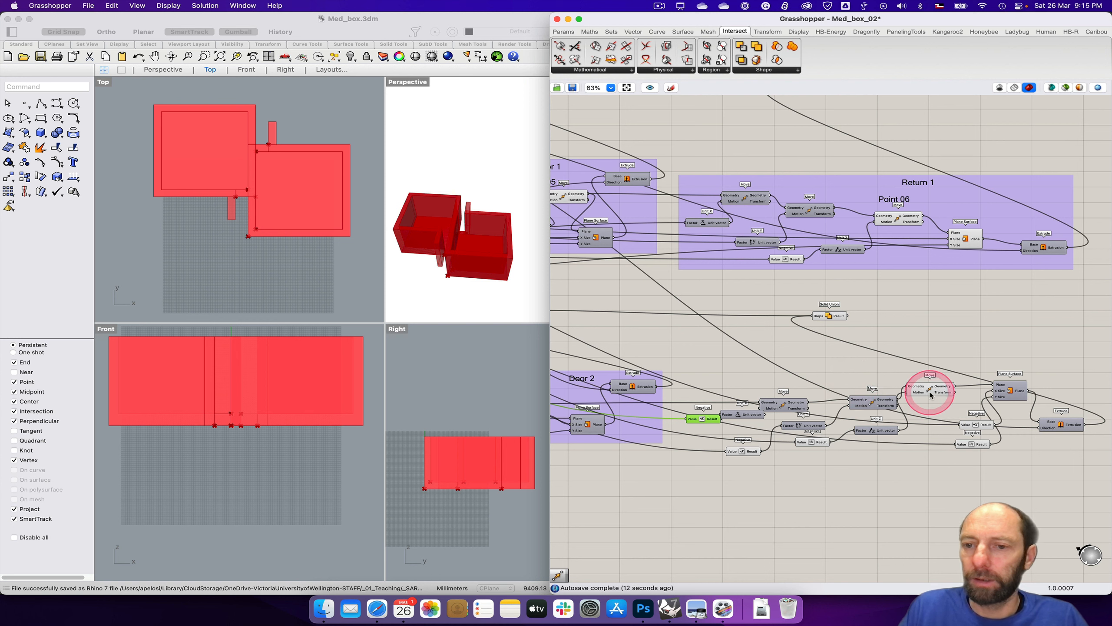
left_click(906, 377)
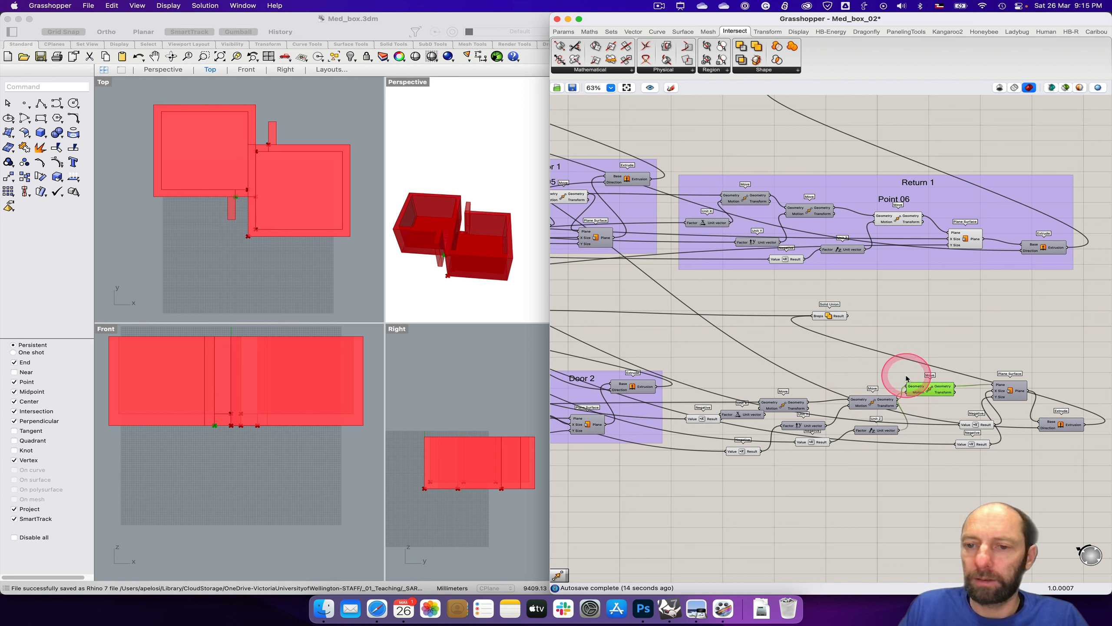
double_click(906, 377)
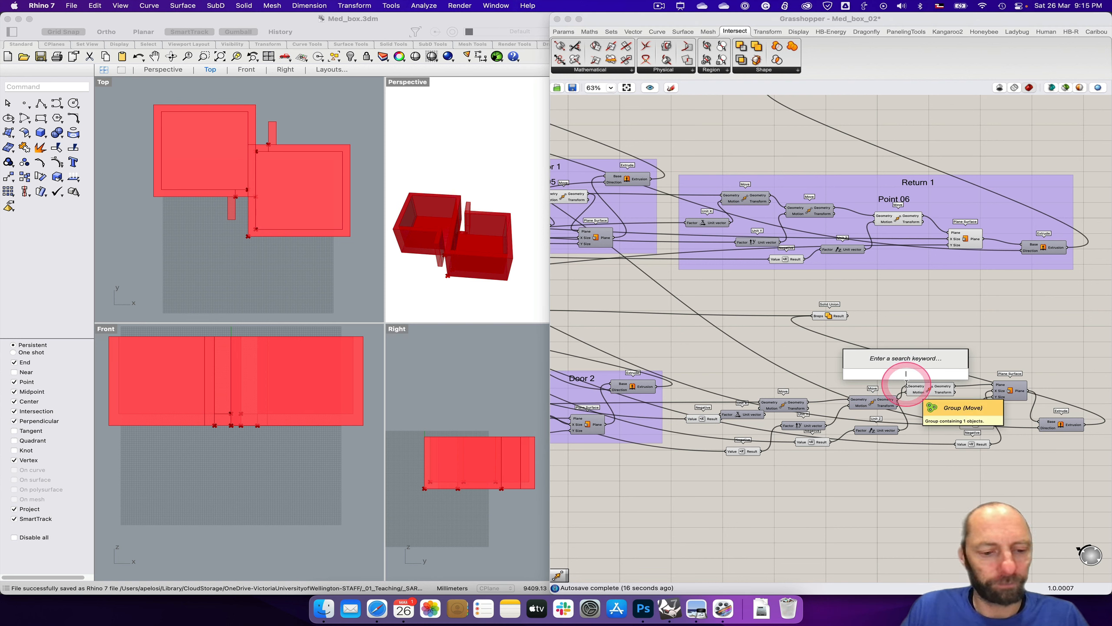
type("~Point 07")
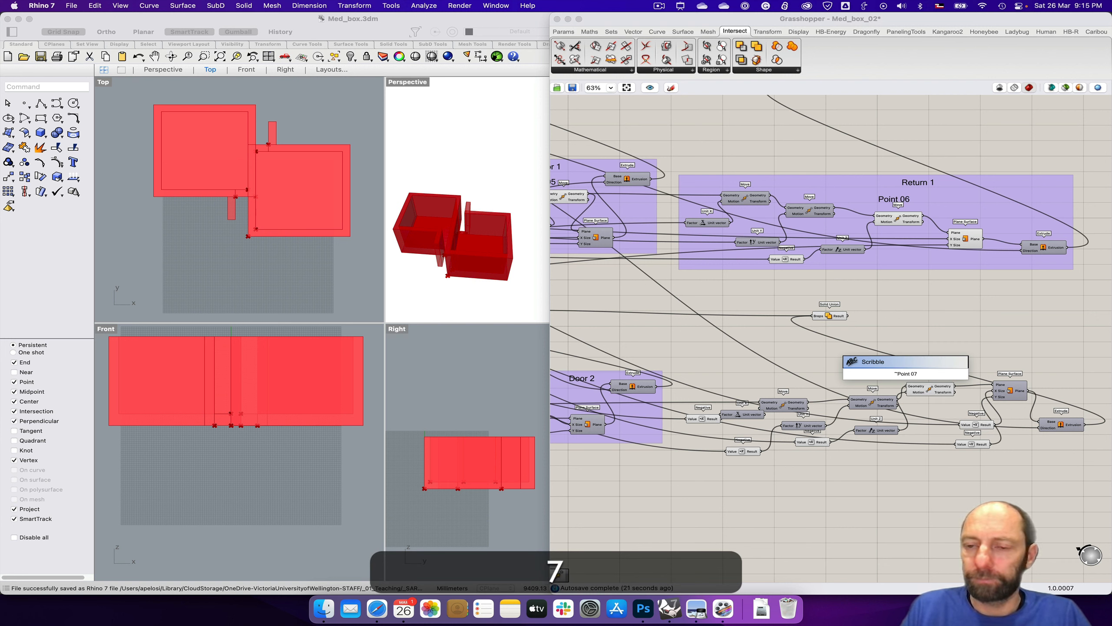
key("Return")
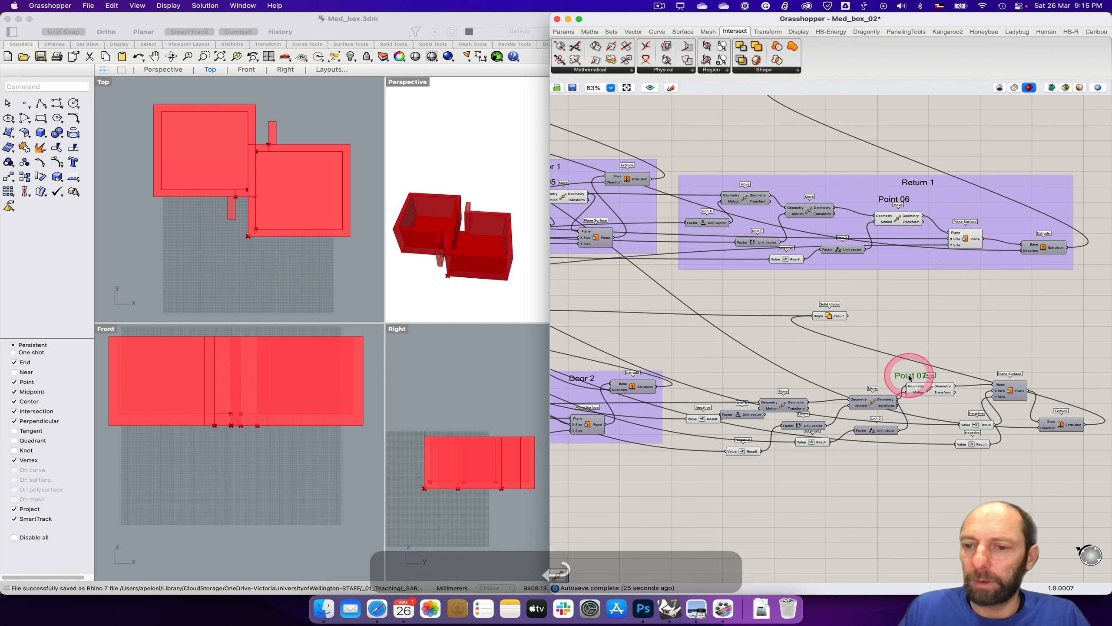
Step: Add the scribble label "Return 2" above the new return components, beside the Point 07 label
left_click(929, 392)
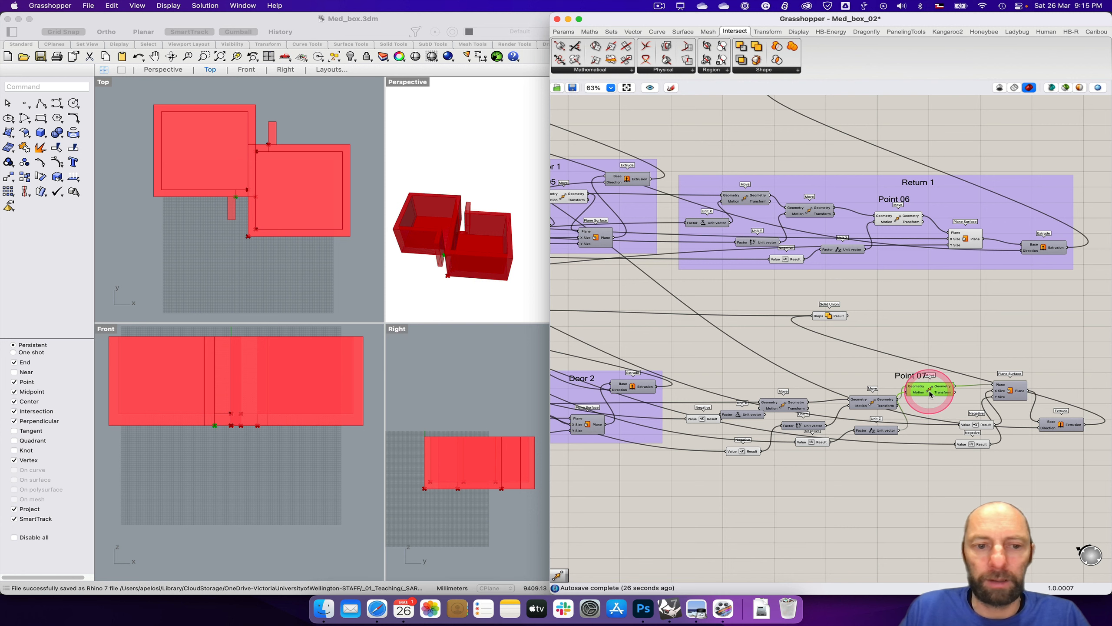
double_click(887, 369)
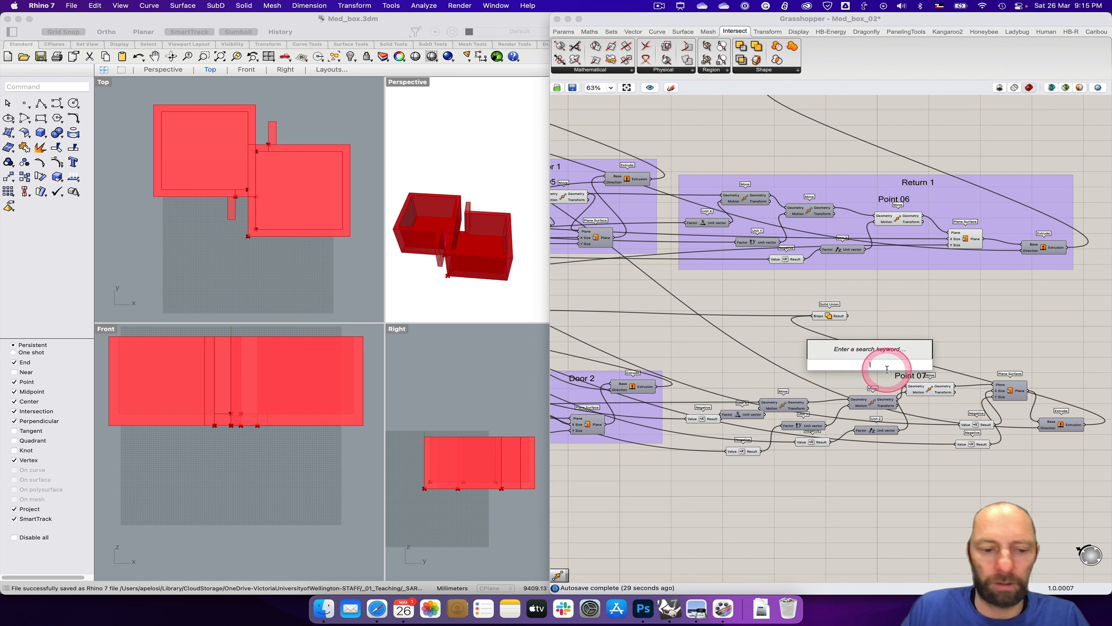
type("~Return")
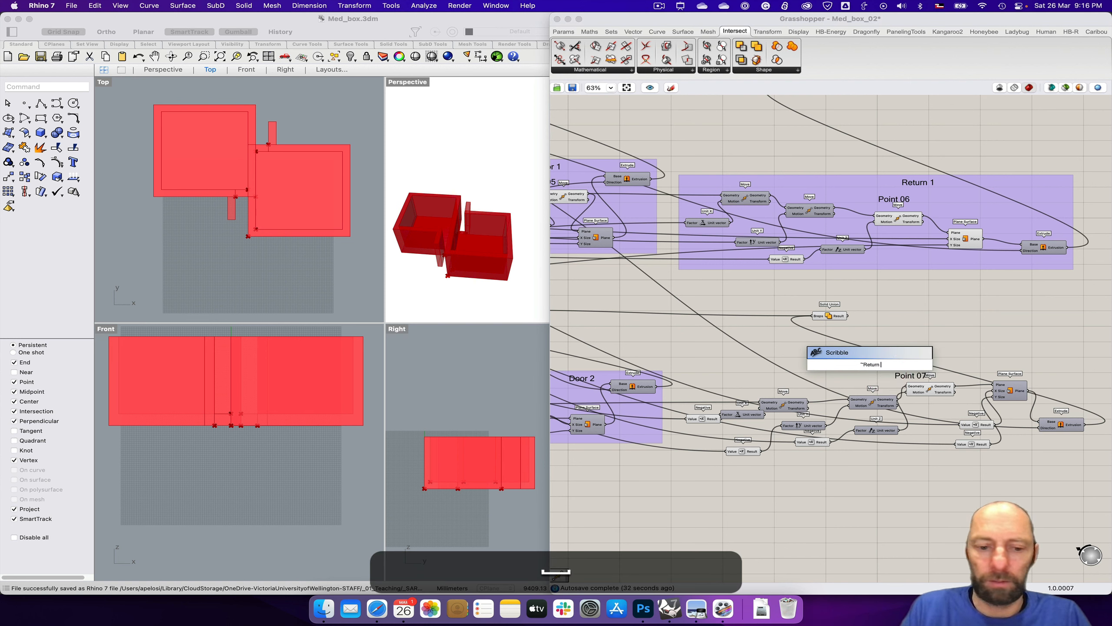
type(" 2")
key("Return")
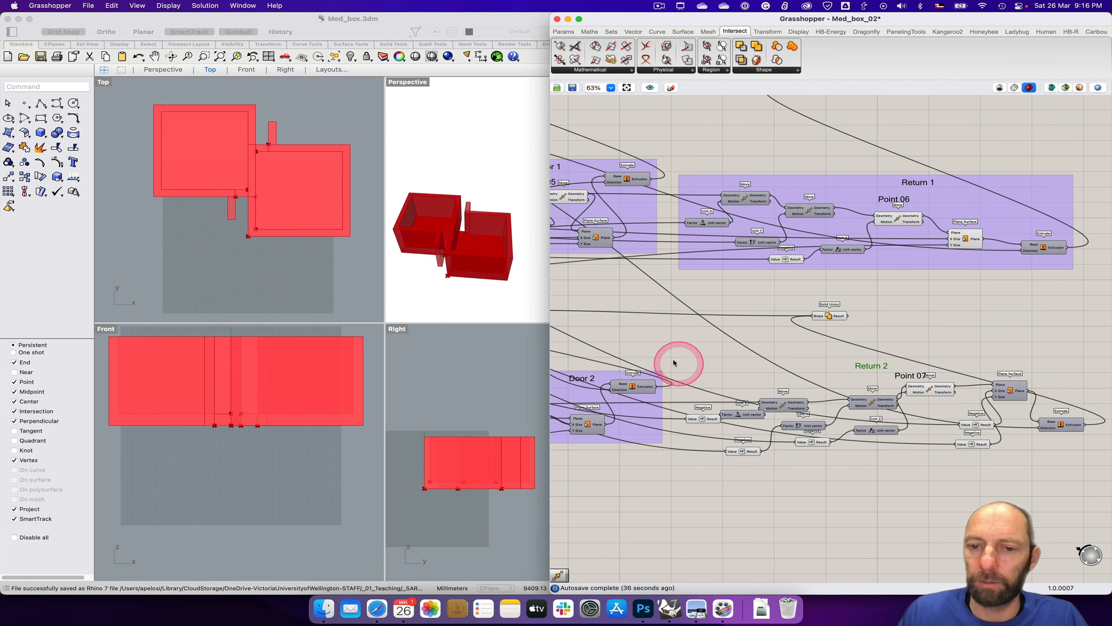
Step: Group the new return components with their two labels and reposition the Box 2 Solid Union above the group
left_click_drag(673, 356, 1098, 489)
key("super+g")
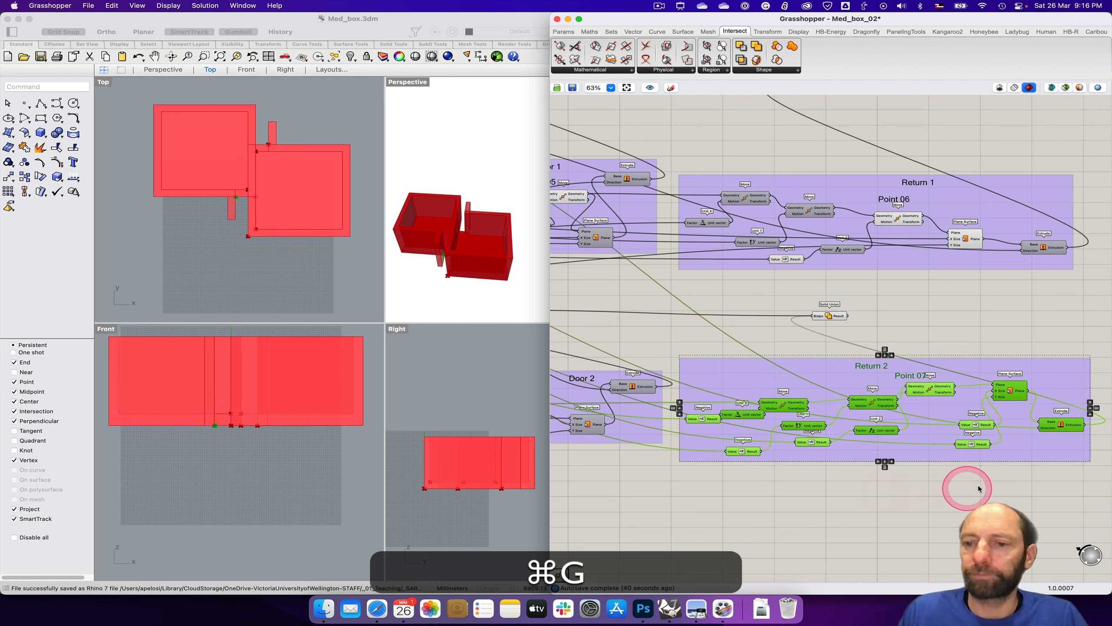
left_click(750, 309)
left_click_drag(827, 314, 840, 309)
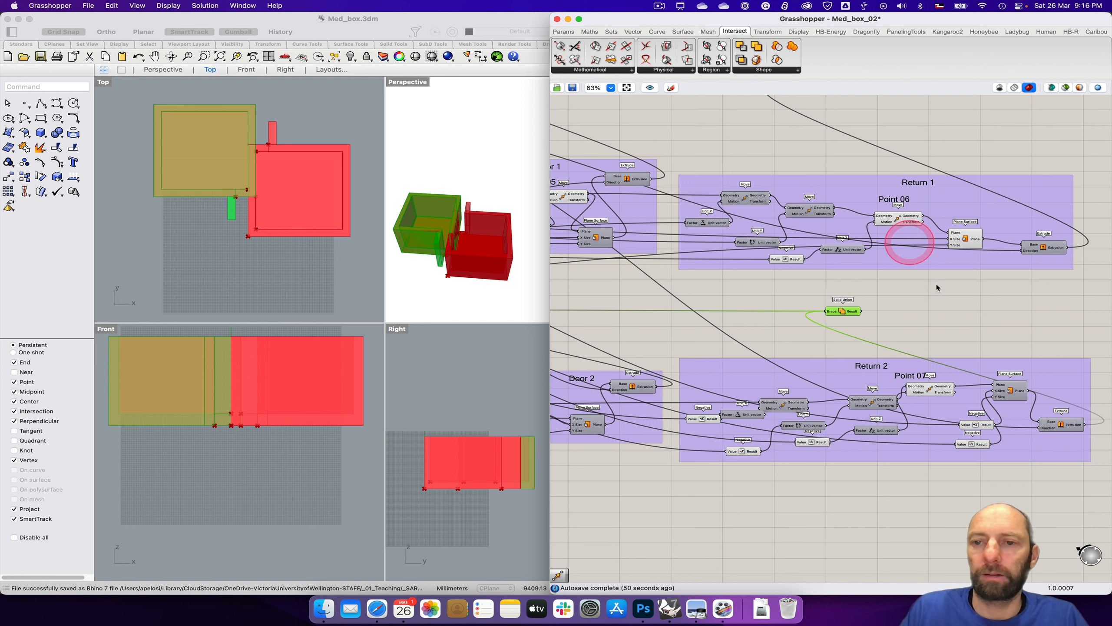
right_click_drag(967, 323, 973, 345)
left_click(825, 128)
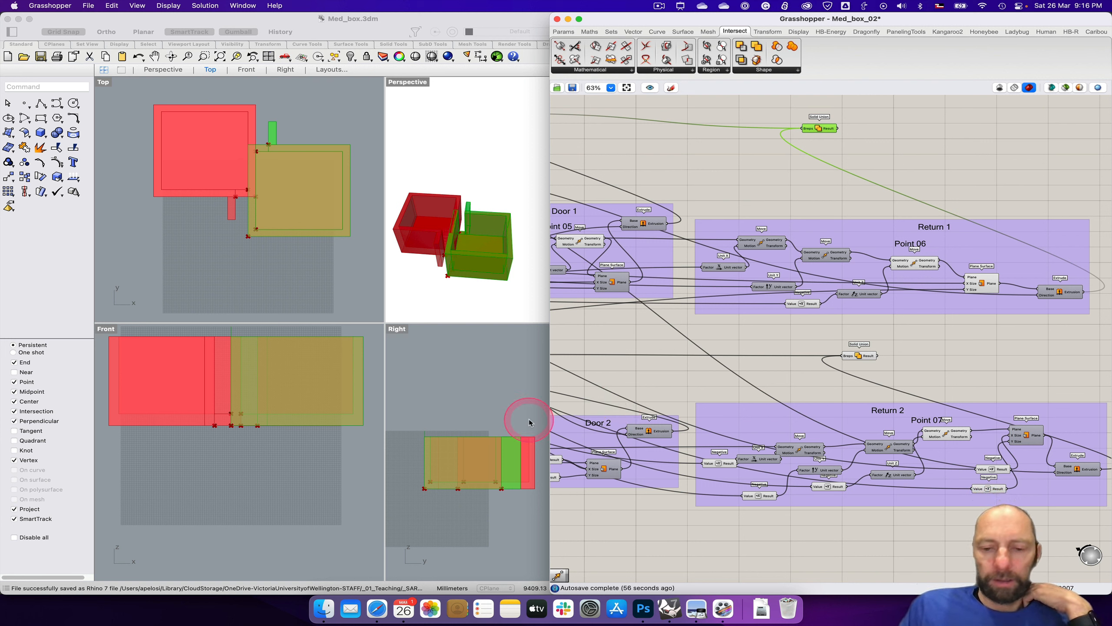
Step: Check the numbered floor plan in Photoshop, and switch to Safari to look through the first four ArchDaily pavilion photos
left_click(643, 610)
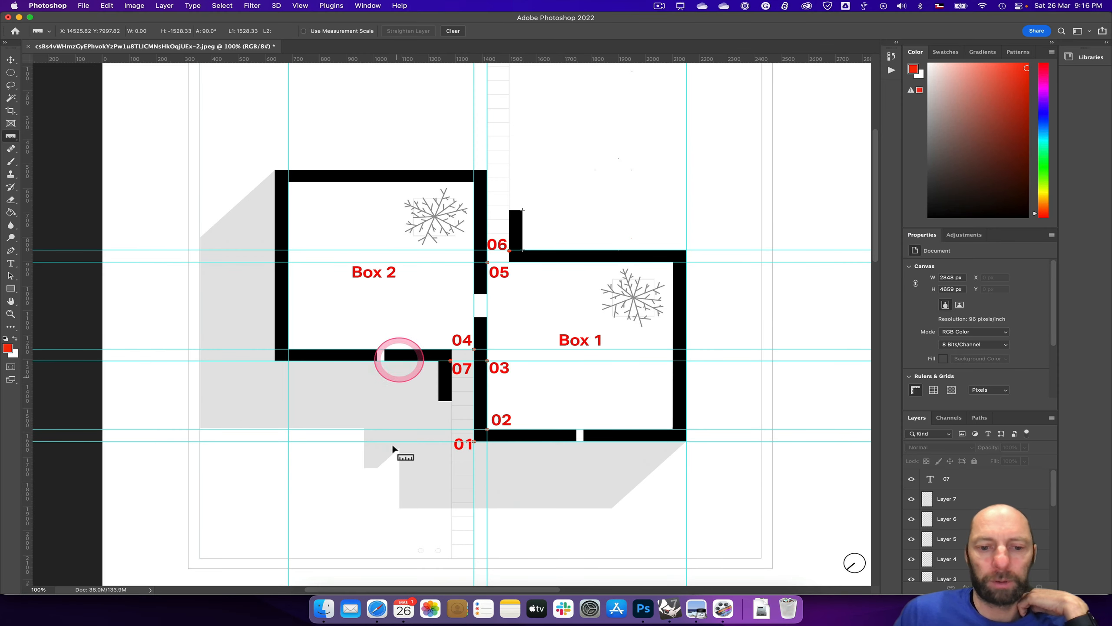
left_click(378, 609)
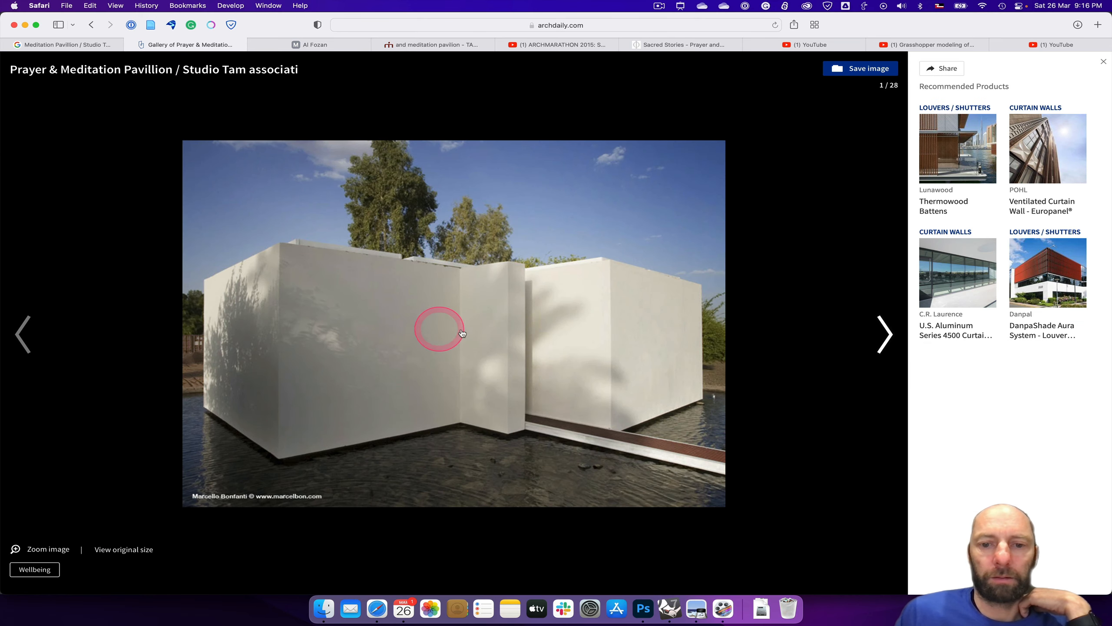
left_click(874, 342)
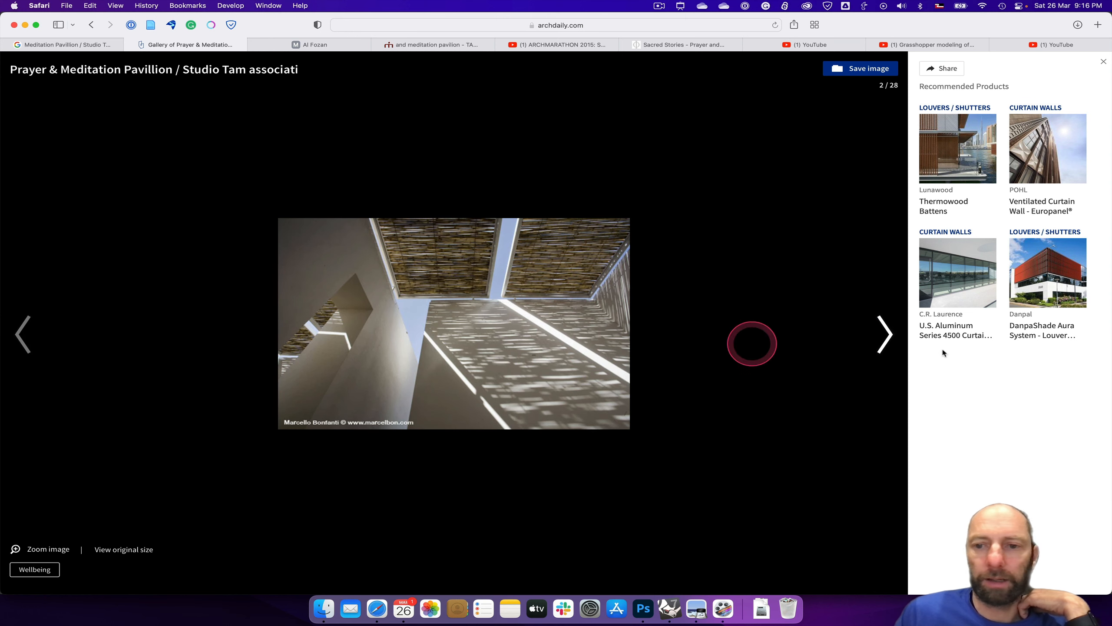
left_click(883, 336)
left_click(883, 335)
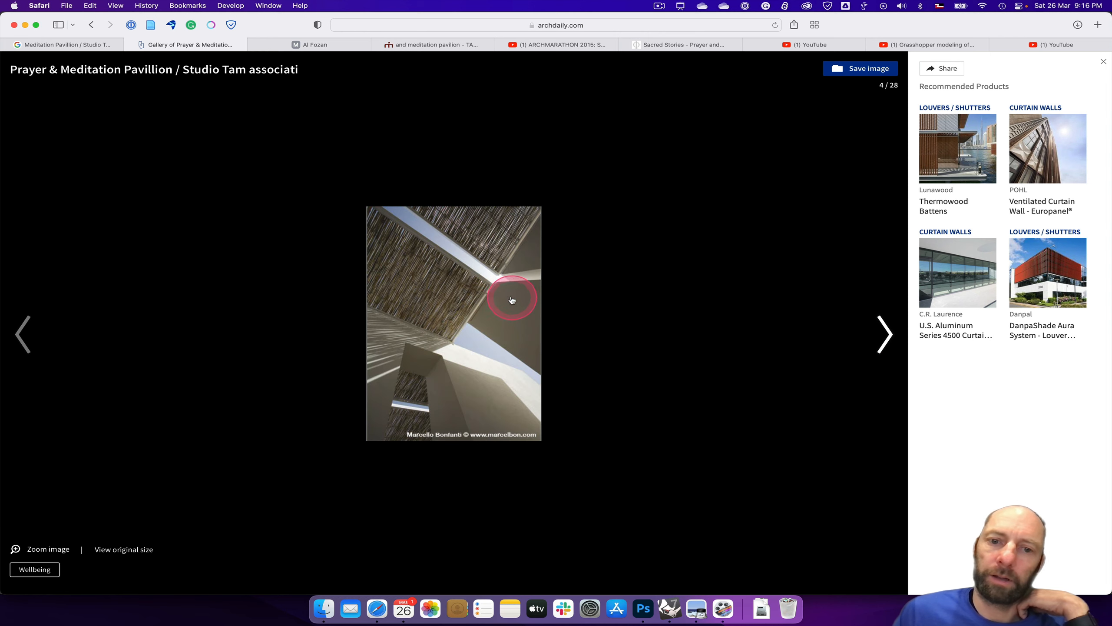
left_click(34, 324)
left_click(35, 325)
left_click(35, 325)
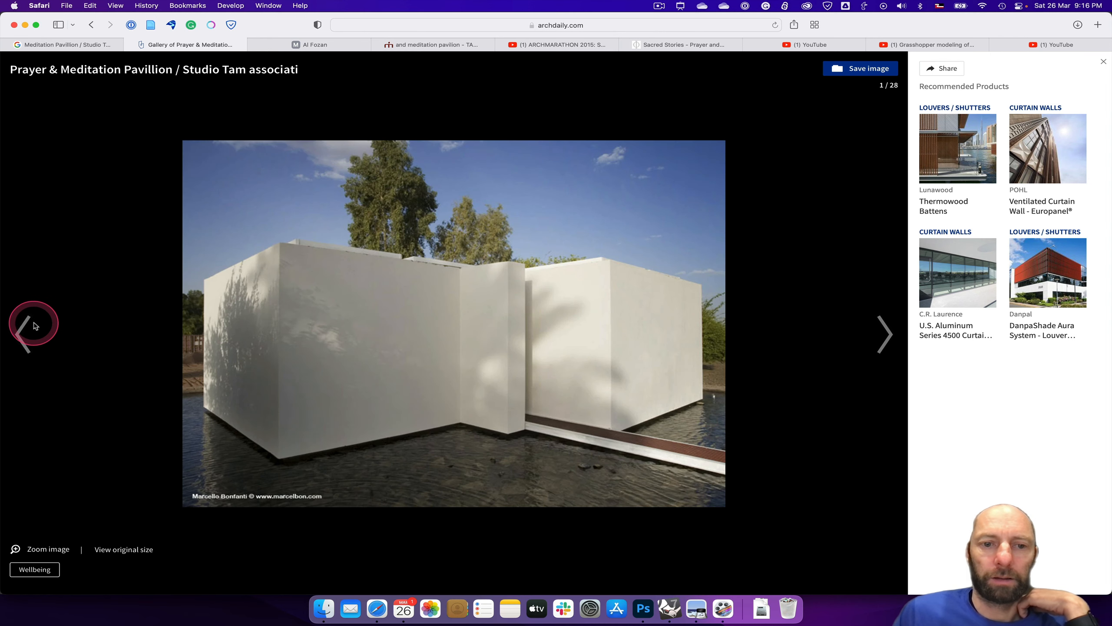
Step: Browse the ArchDaily gallery forward to the sixth photo to examine the pavilion's exterior wall
mouse_move(31, 322)
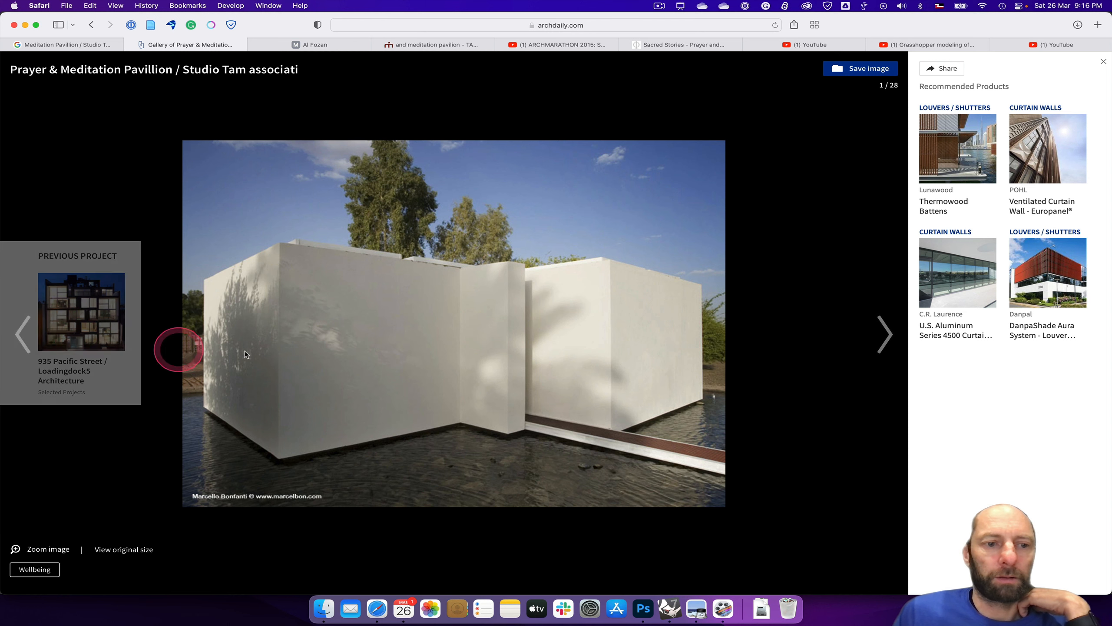
left_click(883, 335)
left_click(883, 336)
left_click(883, 335)
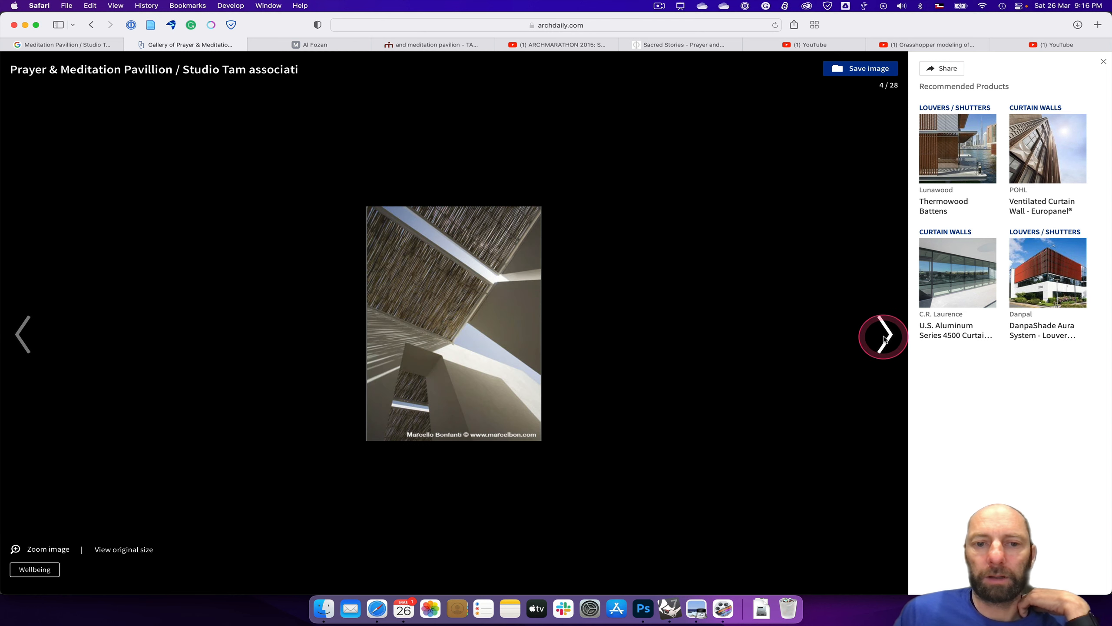
left_click(884, 335)
left_click(884, 336)
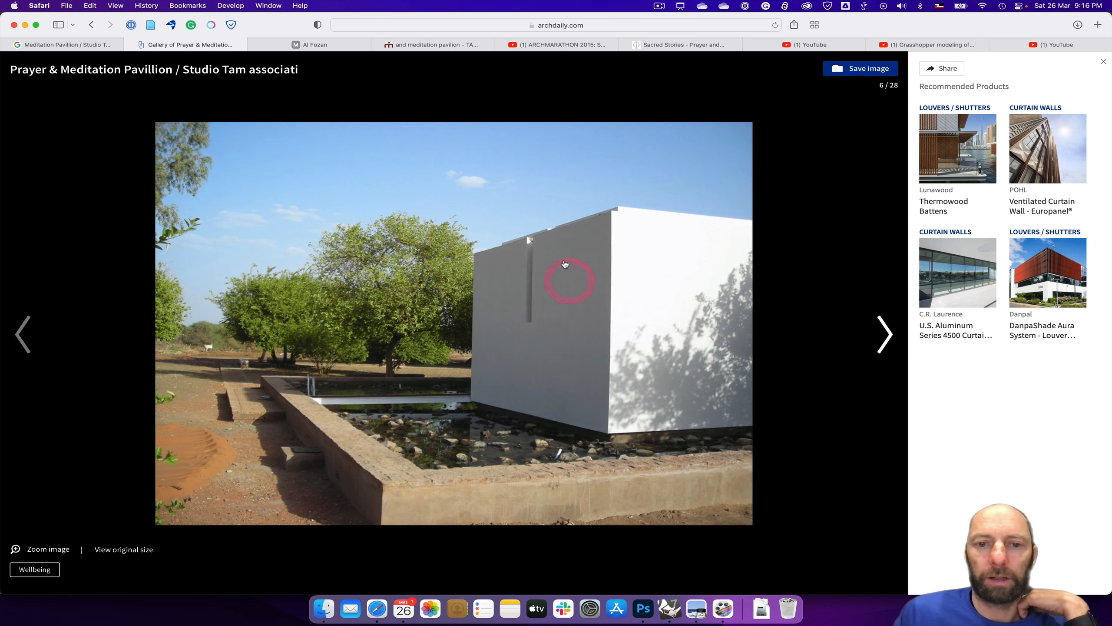